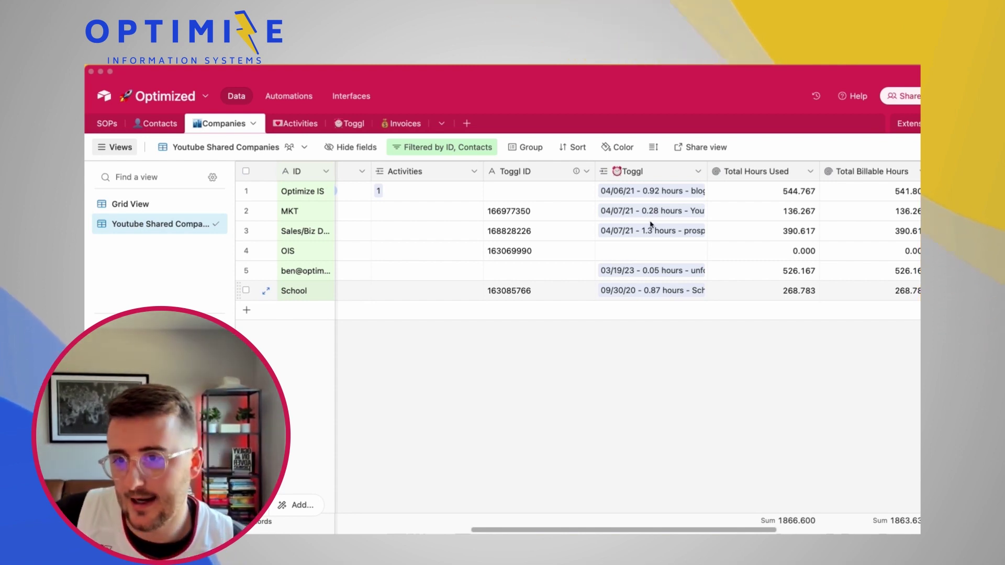
Review the rollup configuration of the Total Hours Used field in the Companies table without changing it.
{"action": "scroll", "coordinate": [654, 226], "scroll_direction": "right", "scroll_amount": 5}
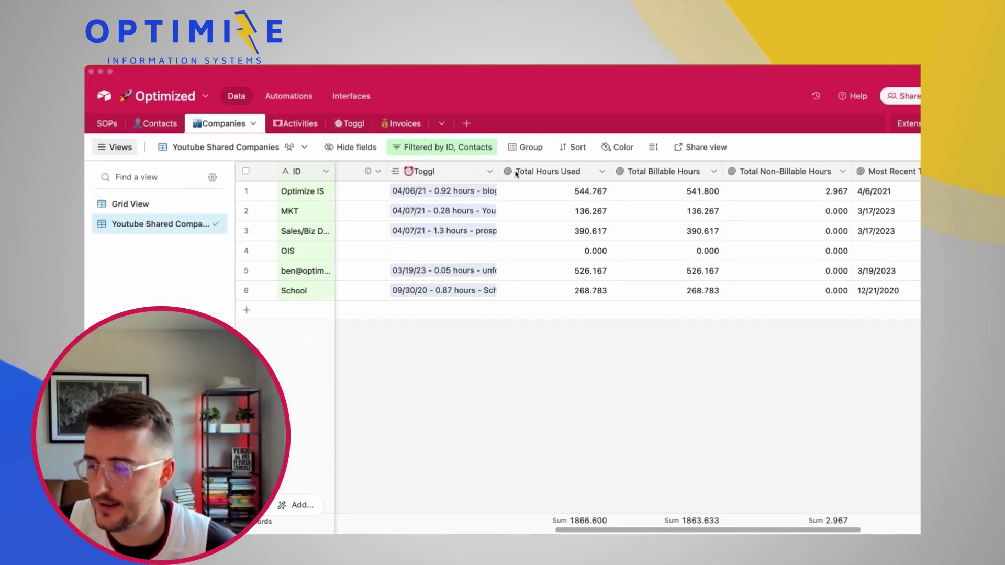
{"action": "double_click", "coordinate": [516, 172]}
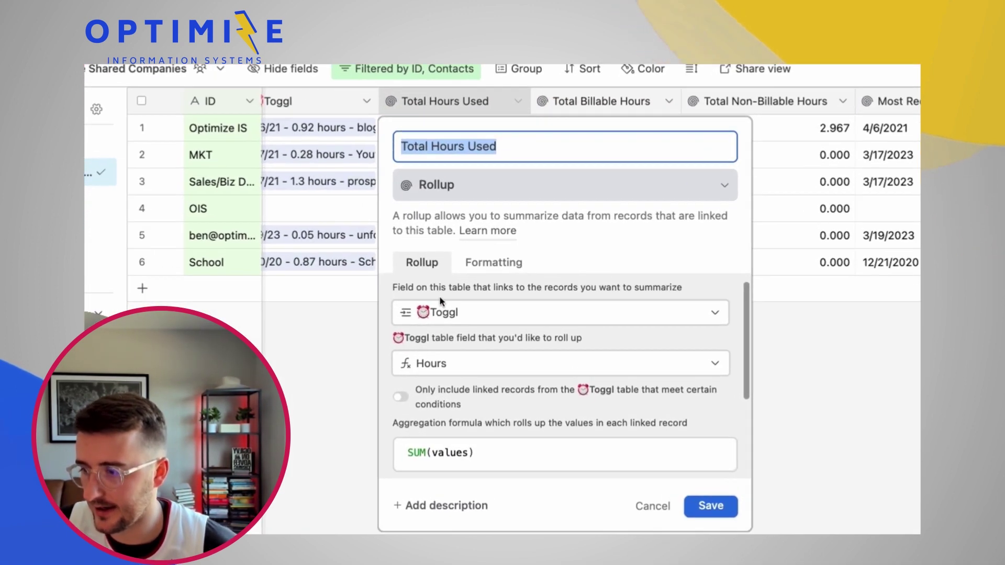
{"action": "left_click", "coordinate": [337, 332]}
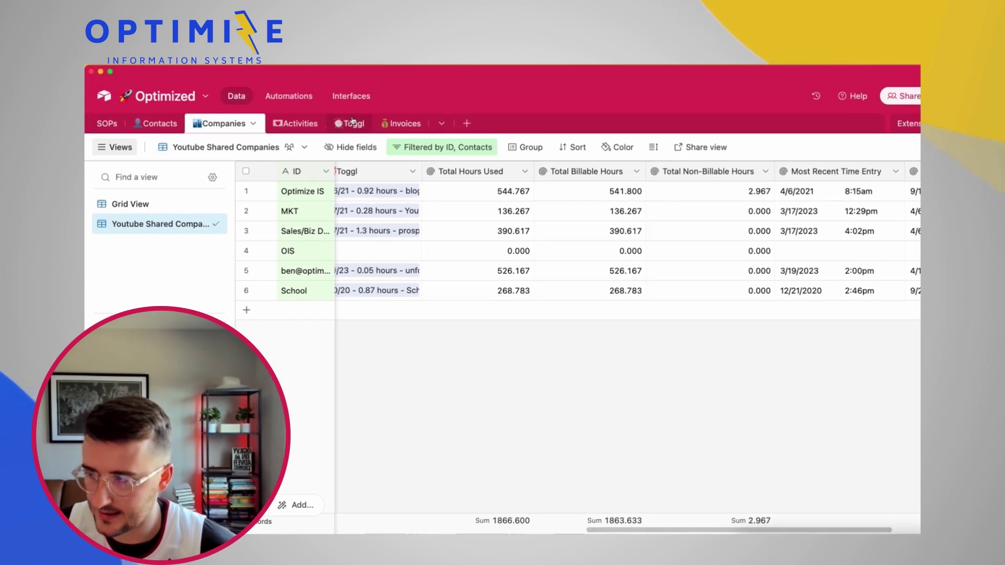
Examine the Minutes, Hours, Contacts and linked Companies fields of the Optimize IS time entries in the Toggl table.
{"action": "left_click", "coordinate": [353, 122]}
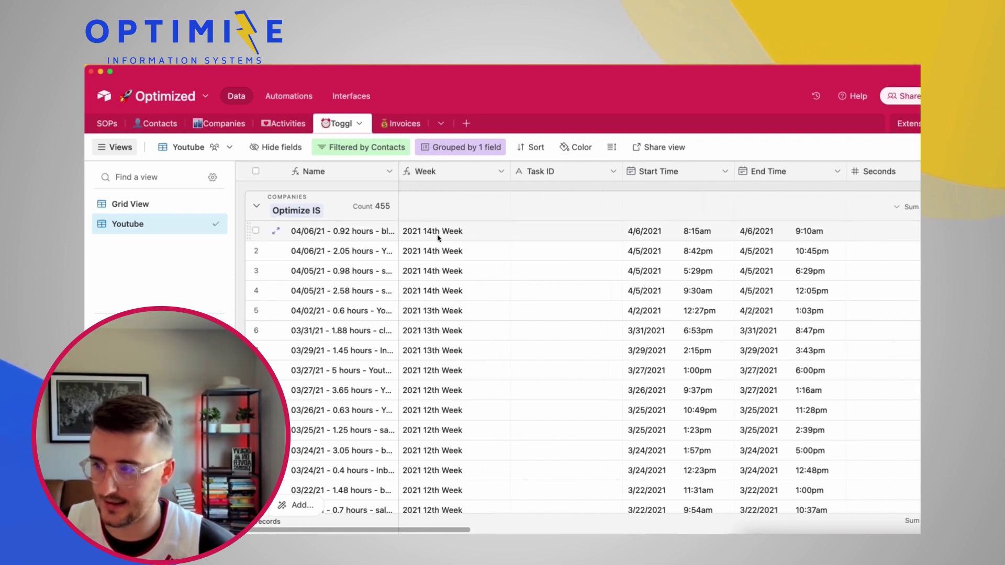
{"action": "scroll", "coordinate": [449, 274], "scroll_direction": "right", "scroll_amount": 10}
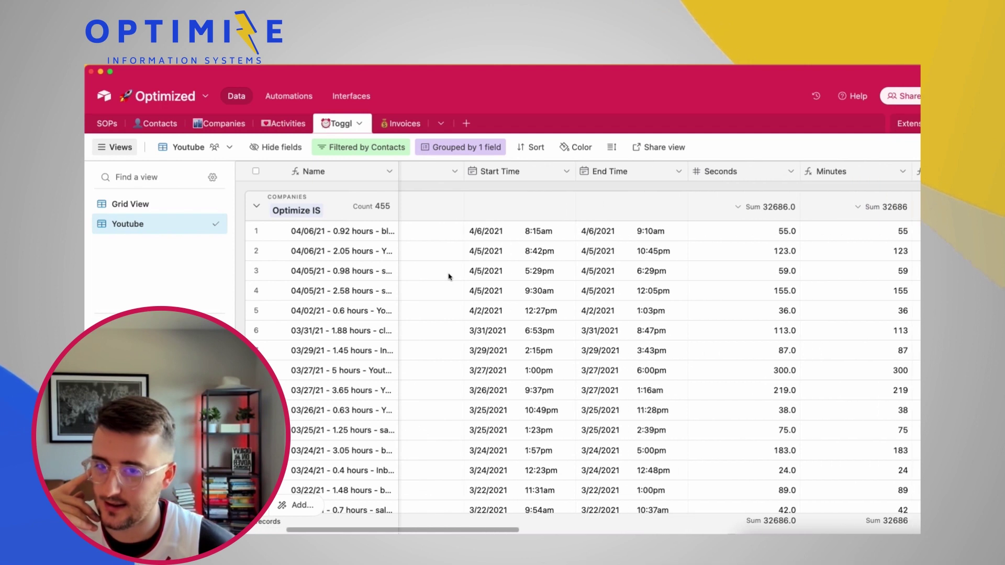
{"action": "scroll", "coordinate": [450, 272], "scroll_direction": "right", "scroll_amount": 10}
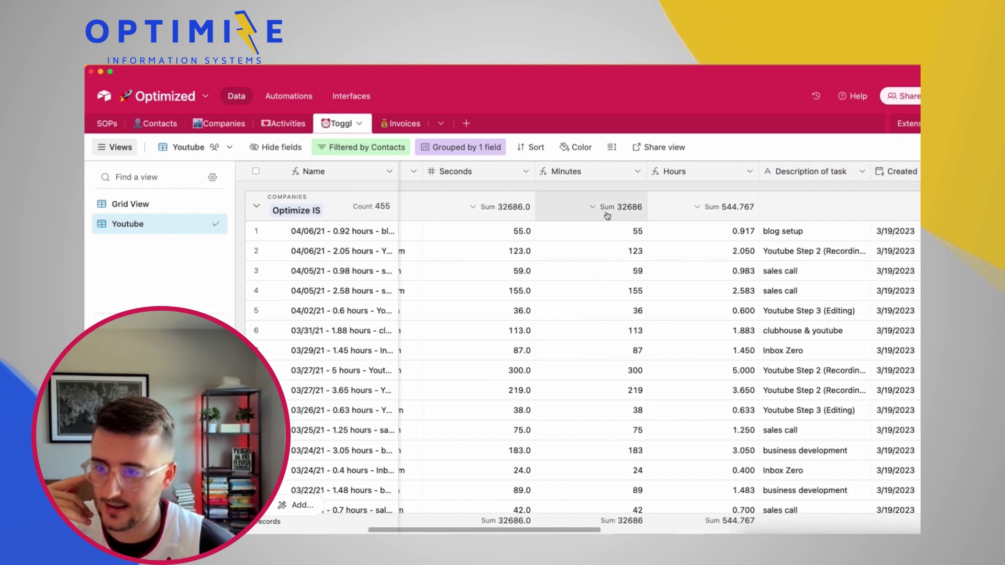
{"action": "left_click", "coordinate": [610, 171]}
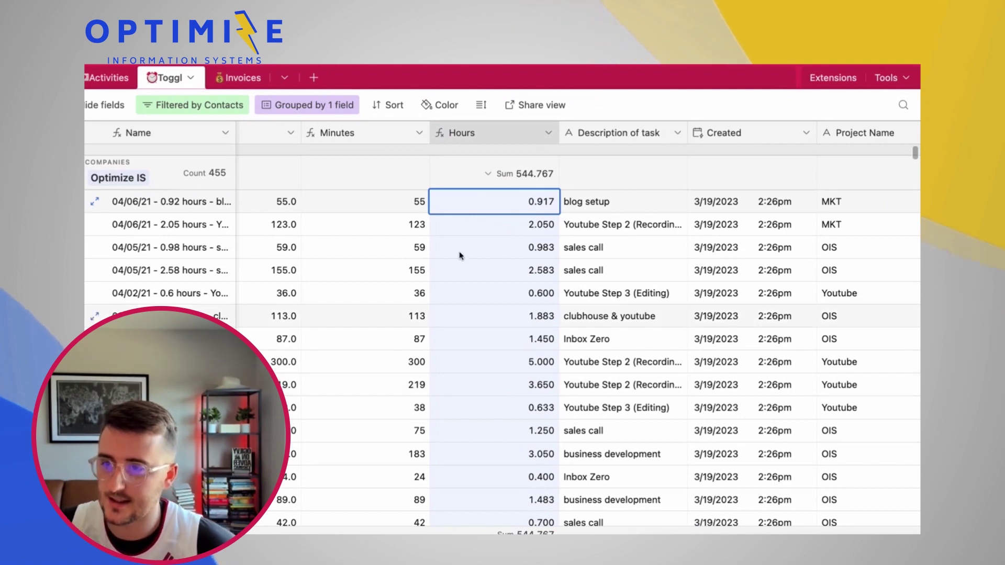
{"action": "left_click", "coordinate": [369, 129]}
{"action": "scroll", "coordinate": [454, 287], "scroll_direction": "down", "scroll_amount": 2}
{"action": "scroll", "coordinate": [456, 287], "scroll_direction": "up", "scroll_amount": 2}
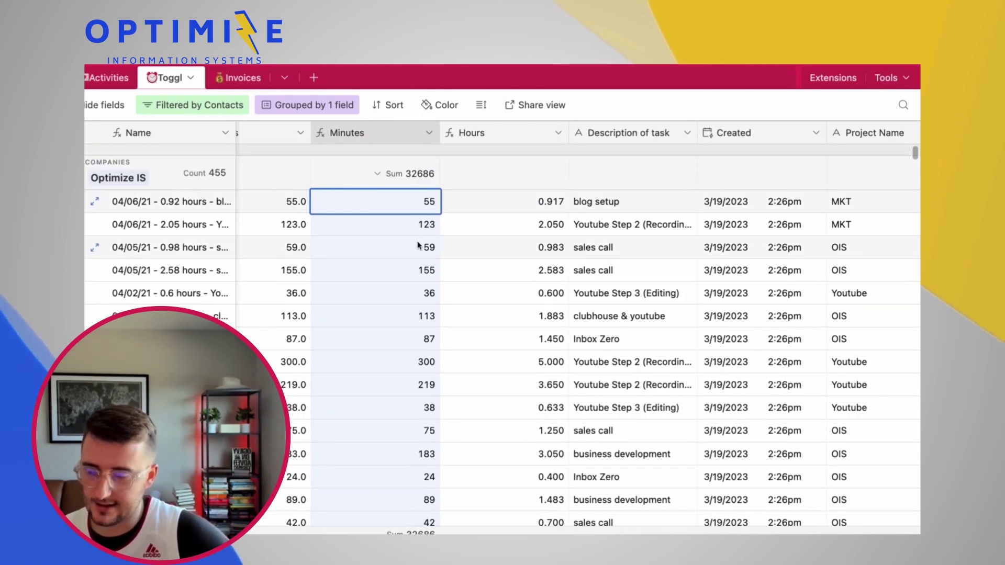
{"action": "scroll", "coordinate": [473, 287], "scroll_direction": "left", "scroll_amount": 5}
{"action": "scroll", "coordinate": [474, 287], "scroll_direction": "right", "scroll_amount": 10}
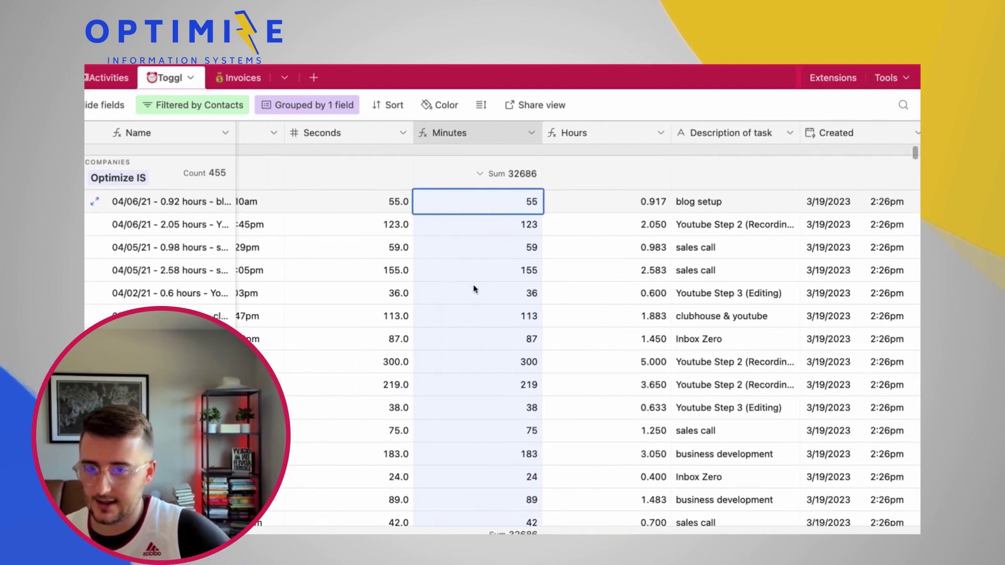
{"action": "scroll", "coordinate": [474, 288], "scroll_direction": "right", "scroll_amount": 3}
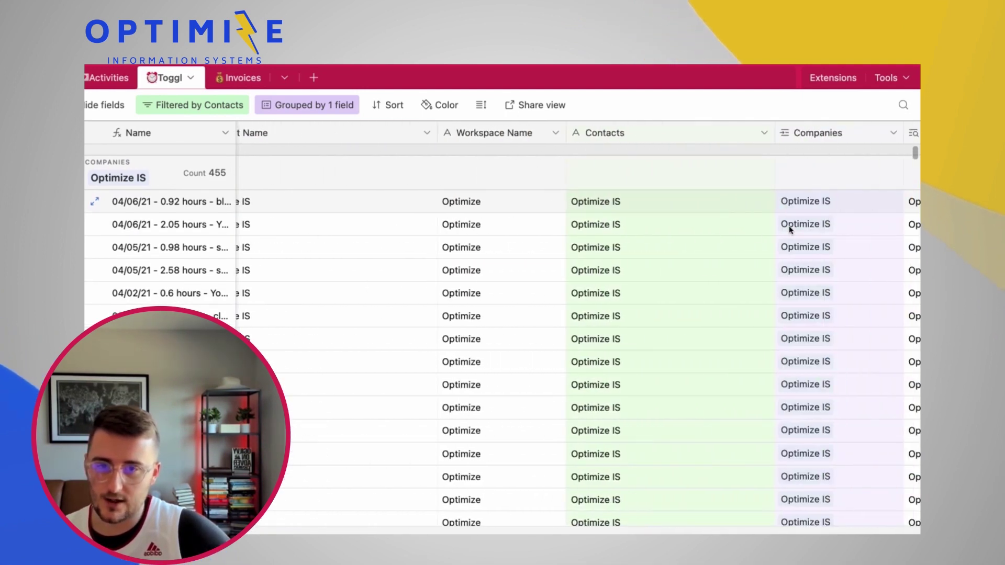
{"action": "scroll", "coordinate": [245, 252], "scroll_direction": "left", "scroll_amount": 10}
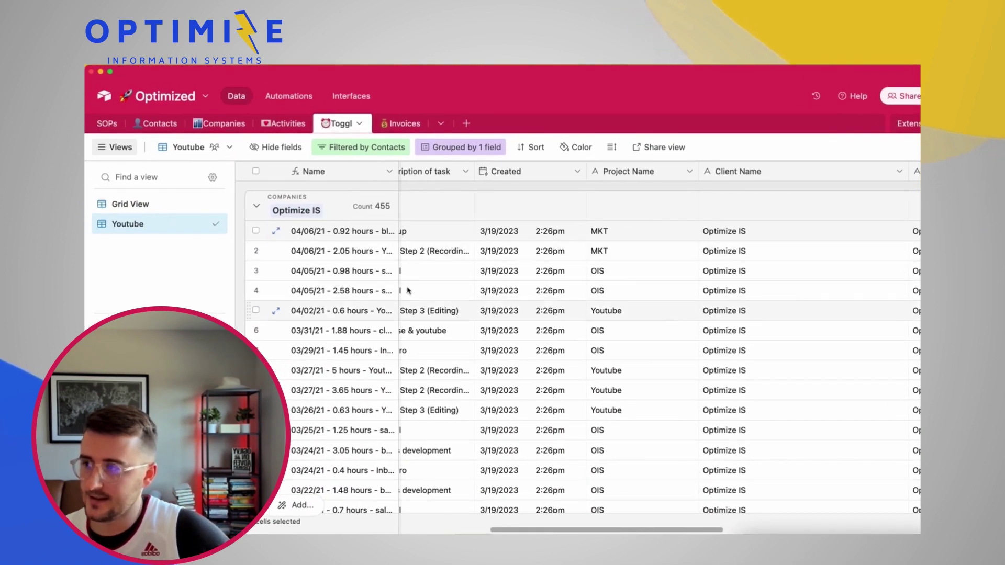
Check the Total Hours Used column in Companies against the Non-Billable? checkboxes on the first two Optimize IS entries in Toggl.
{"action": "left_click", "coordinate": [217, 126]}
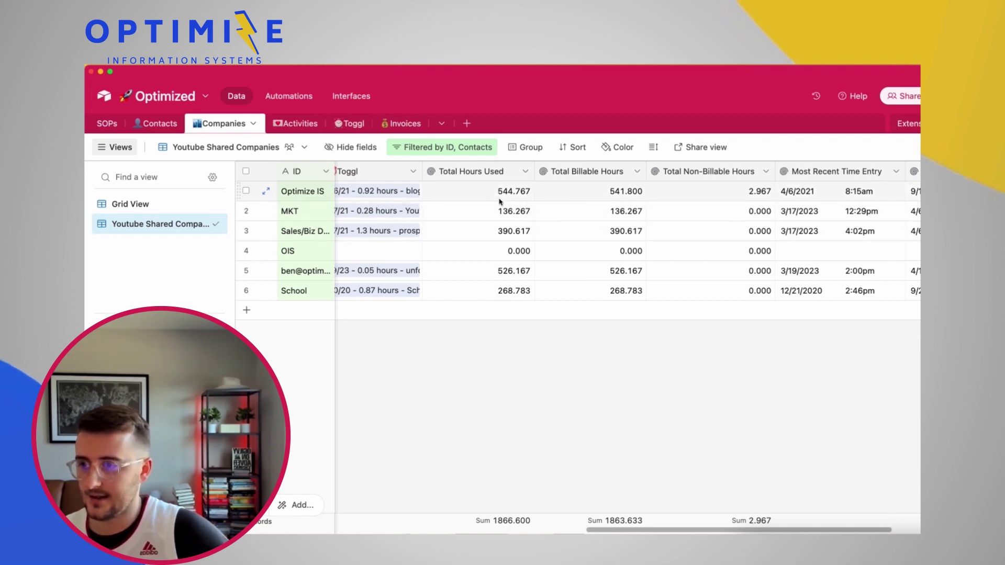
{"action": "left_click", "coordinate": [472, 174]}
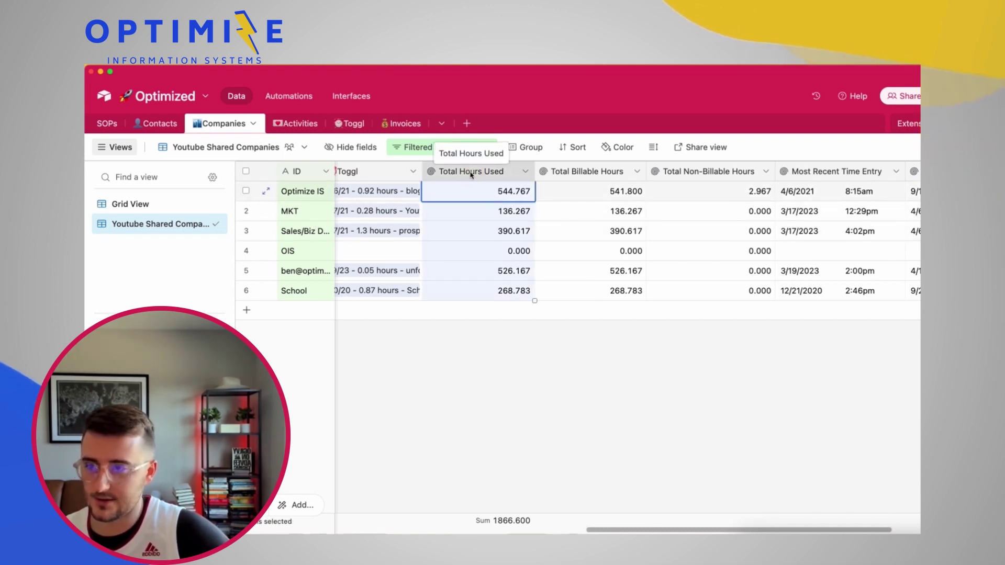
{"action": "left_click", "coordinate": [349, 123]}
{"action": "scroll", "coordinate": [613, 234], "scroll_direction": "right", "scroll_amount": 5}
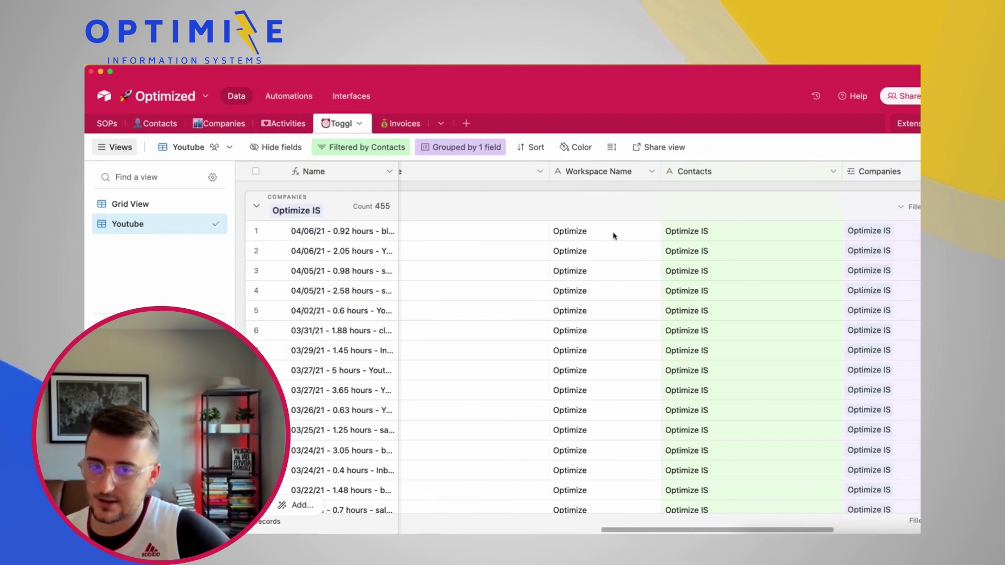
{"action": "scroll", "coordinate": [614, 235], "scroll_direction": "right", "scroll_amount": 10}
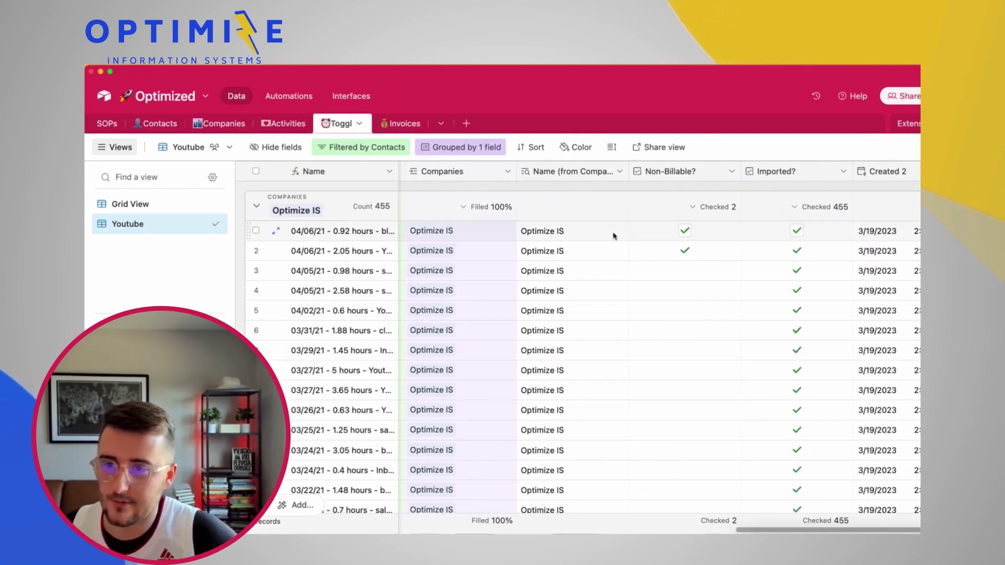
{"action": "left_click", "coordinate": [652, 232]}
{"action": "left_click", "coordinate": [653, 247]}
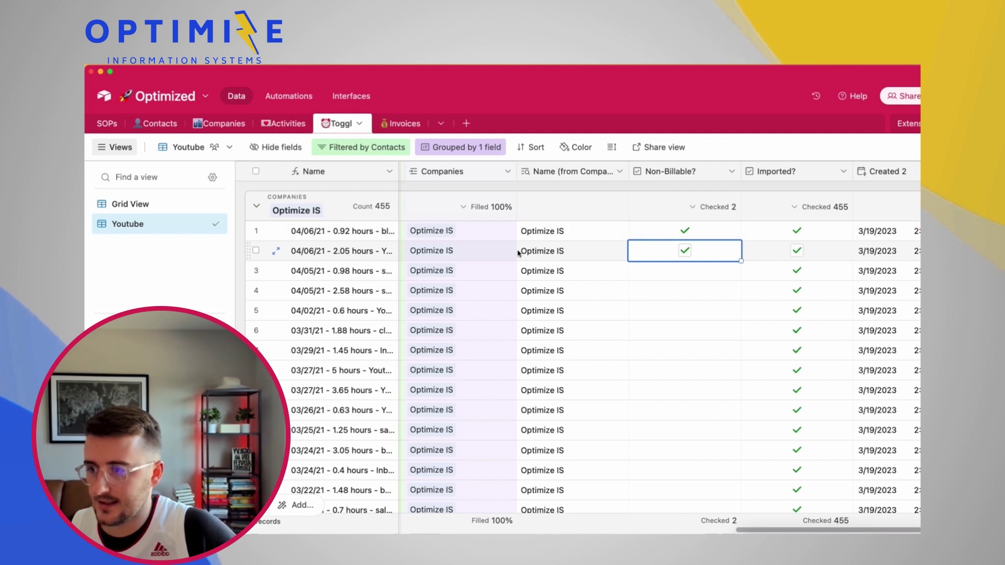
{"action": "scroll", "coordinate": [519, 252], "scroll_direction": "left", "scroll_amount": 15}
{"action": "scroll", "coordinate": [518, 253], "scroll_direction": "left", "scroll_amount": 10}
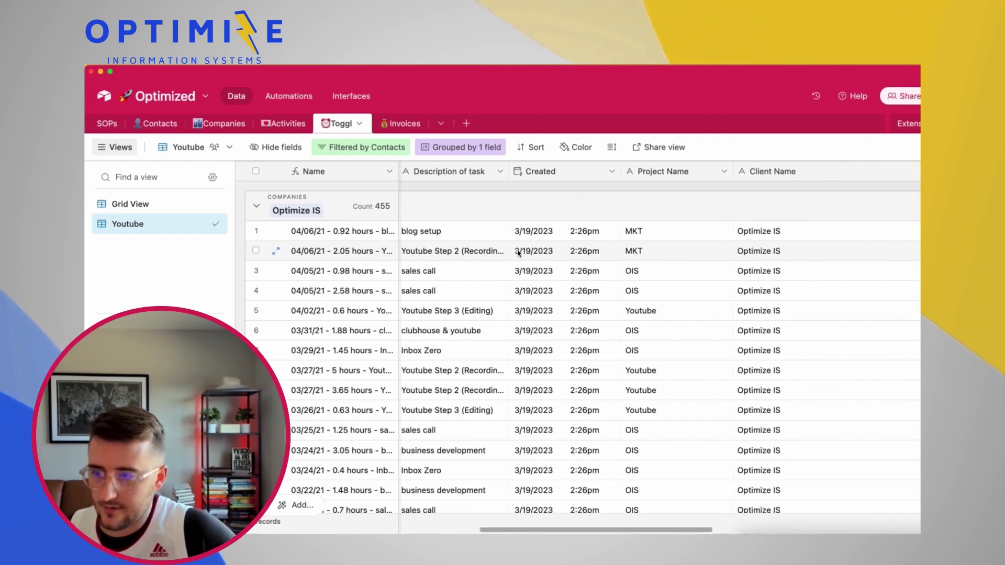
{"action": "left_click", "coordinate": [626, 245]}
{"action": "left_click_drag", "start_coordinate": [498, 264], "coordinate": [493, 257]}
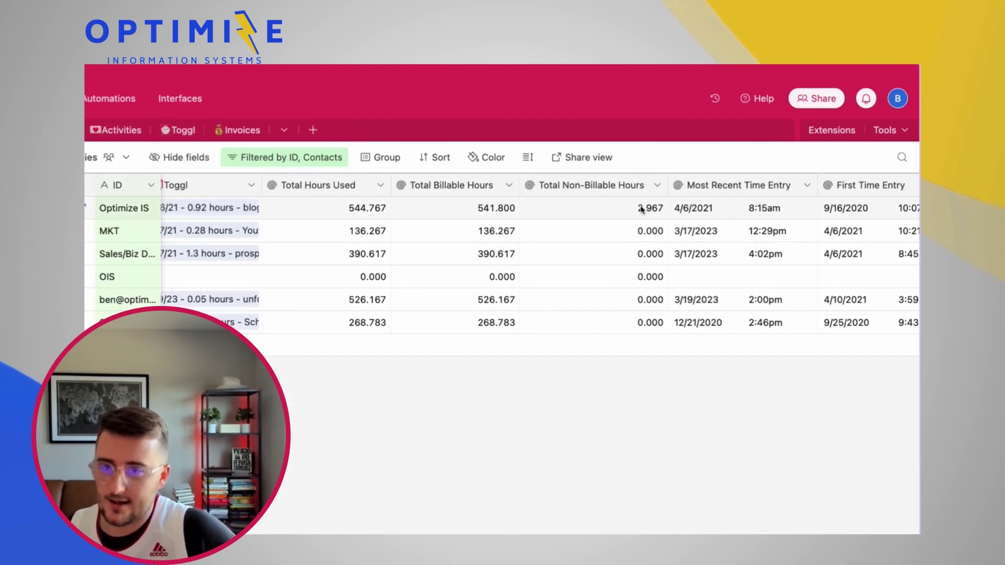
Inspect the Companies table's total, billable and non-billable hours rollups and its first and most recent time entry fields.
{"action": "left_click", "coordinate": [647, 208]}
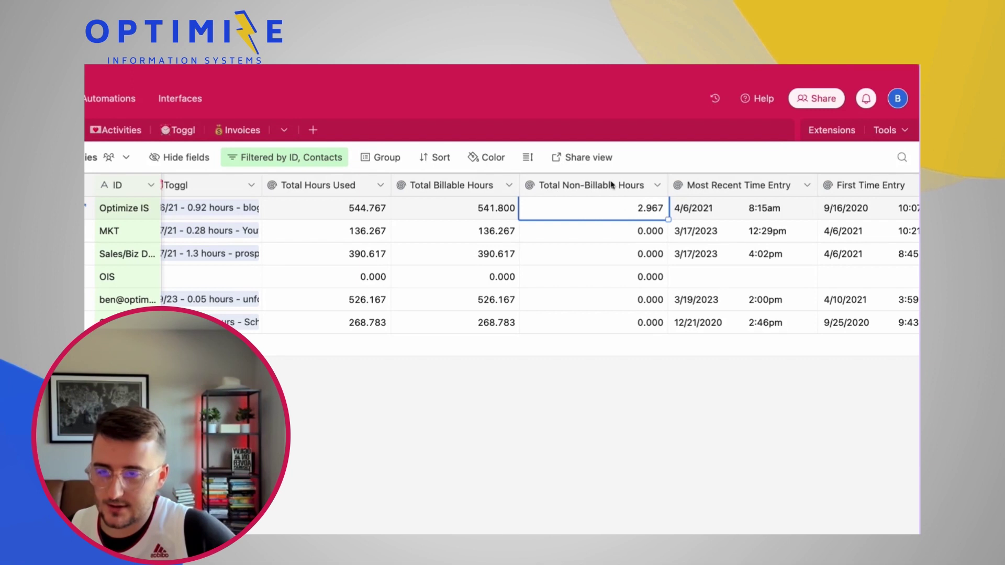
{"action": "left_click", "coordinate": [321, 216]}
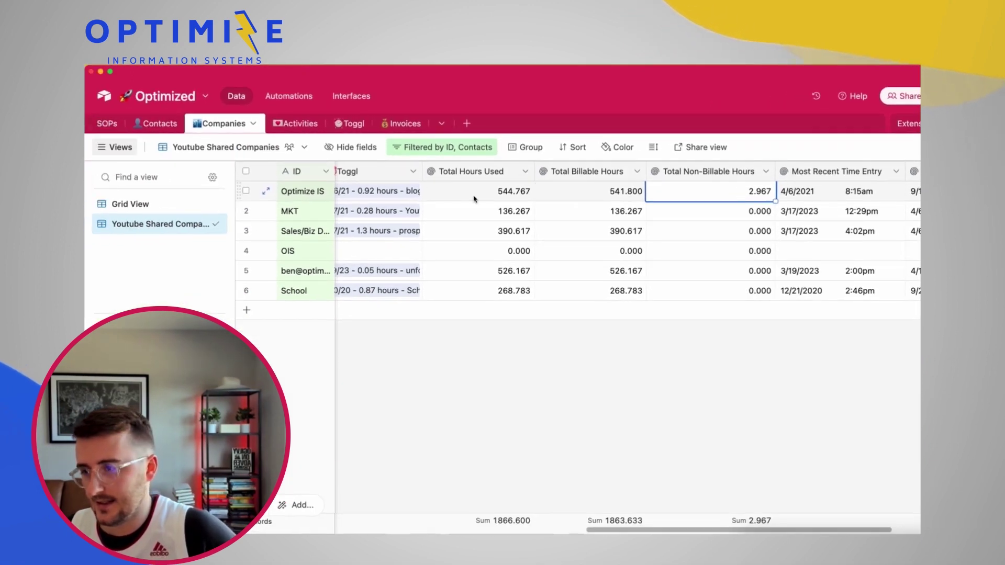
{"action": "scroll", "coordinate": [474, 198], "scroll_direction": "left", "scroll_amount": 2}
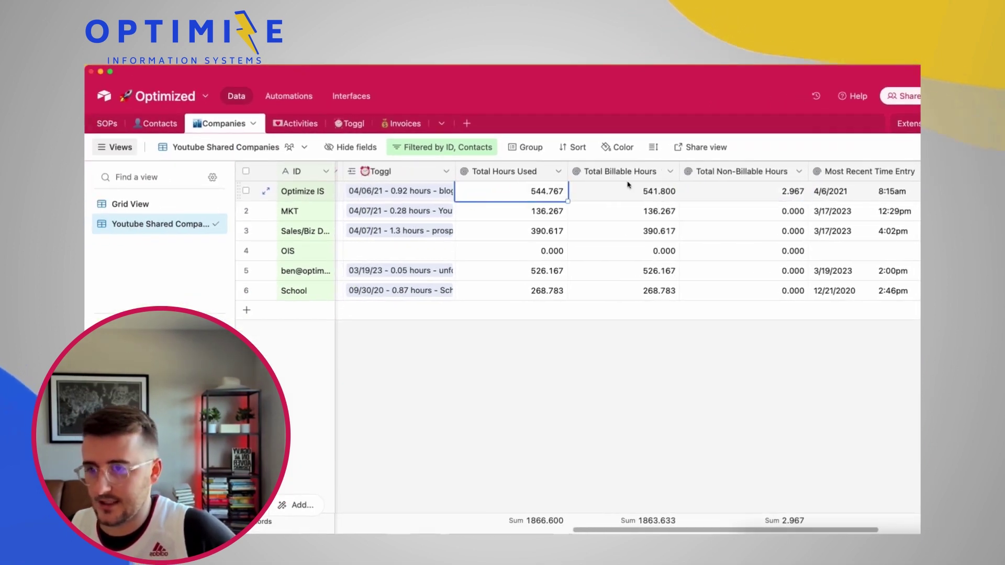
{"action": "left_click", "coordinate": [510, 170]}
{"action": "left_click", "coordinate": [653, 173]}
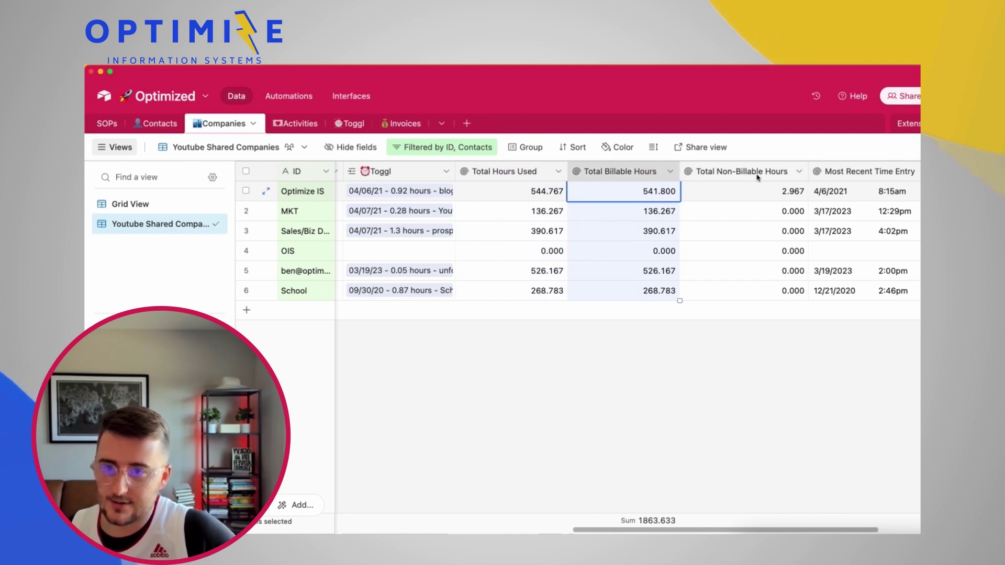
{"action": "left_click", "coordinate": [758, 178]}
{"action": "scroll", "coordinate": [740, 215], "scroll_direction": "right", "scroll_amount": 4}
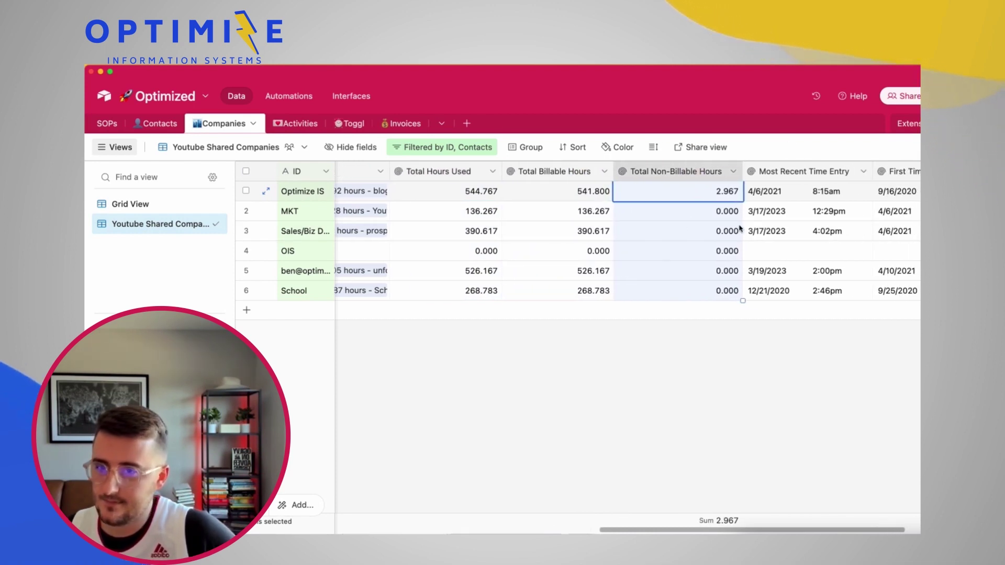
{"action": "scroll", "coordinate": [740, 228], "scroll_direction": "right", "scroll_amount": 10}
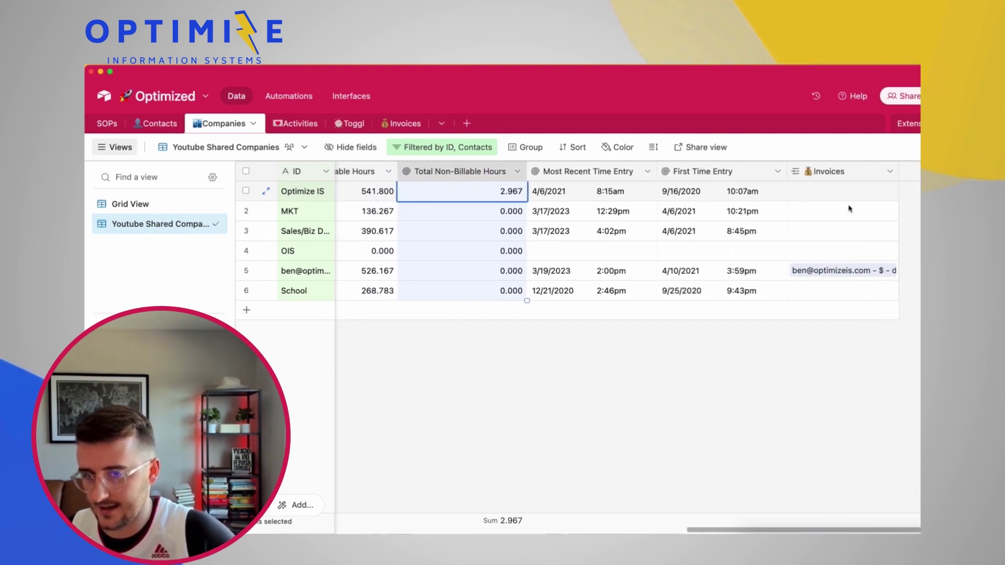
{"action": "scroll", "coordinate": [685, 212], "scroll_direction": "left", "scroll_amount": 4}
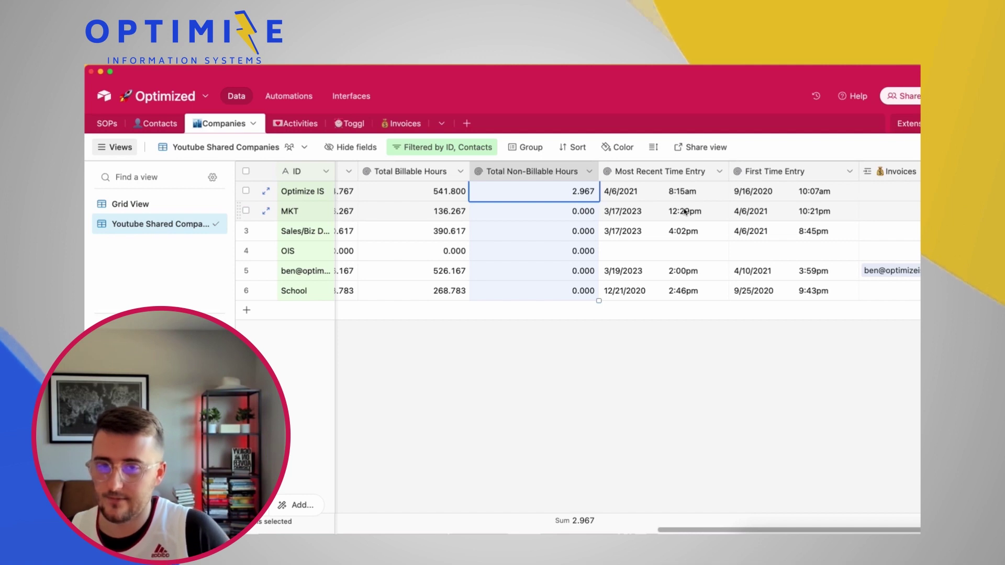
{"action": "scroll", "coordinate": [855, 190], "scroll_direction": "right", "scroll_amount": 4}
{"action": "left_click", "coordinate": [915, 173]}
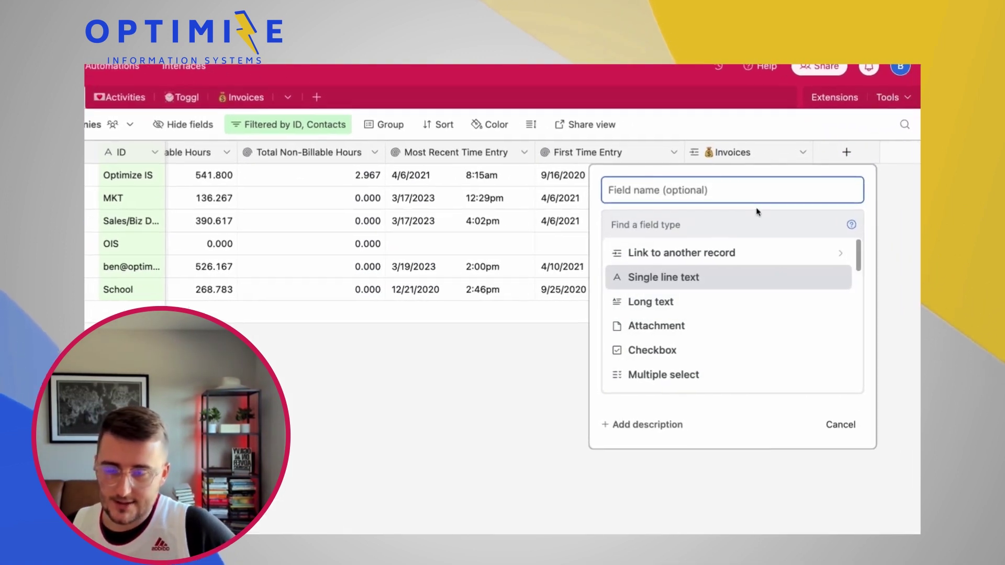
{"action": "left_click", "coordinate": [690, 221]}
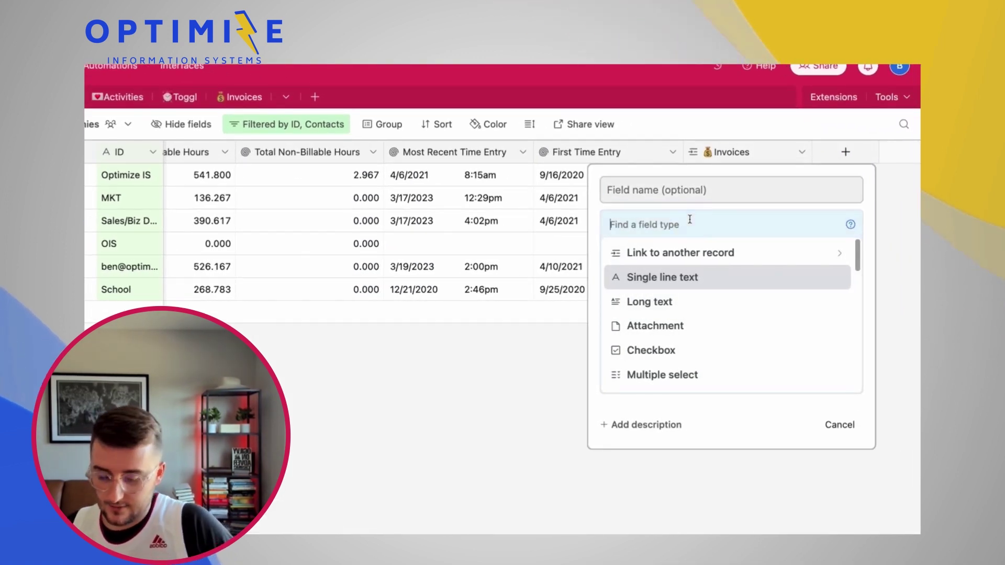
{"action": "type", "text": "rol"}
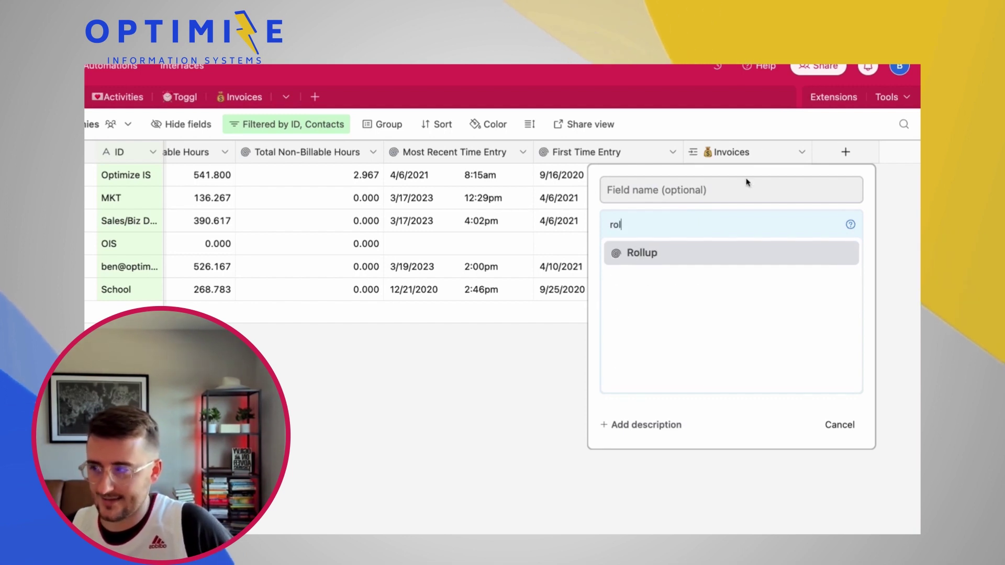
{"action": "left_click", "coordinate": [689, 257]}
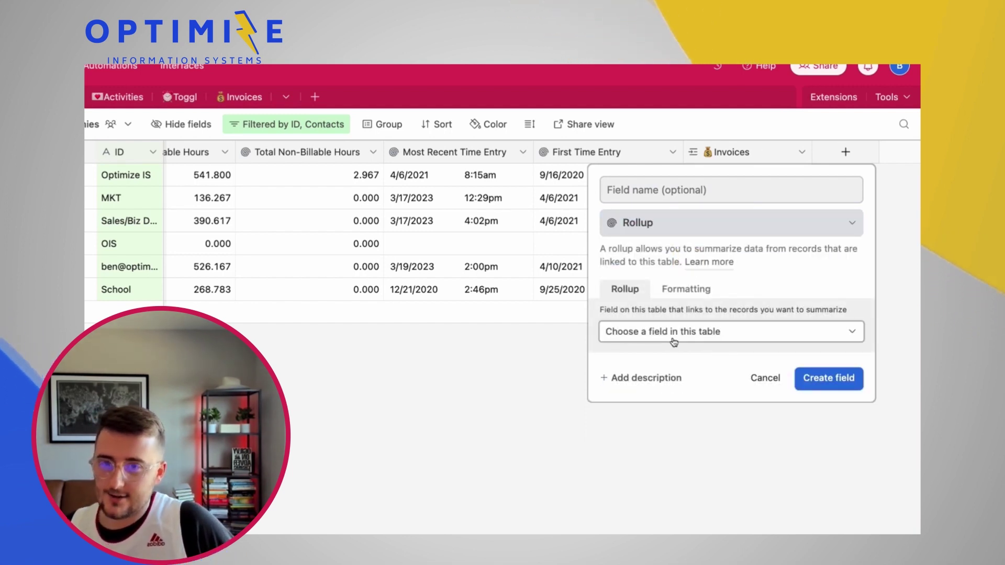
{"action": "left_click", "coordinate": [674, 335]}
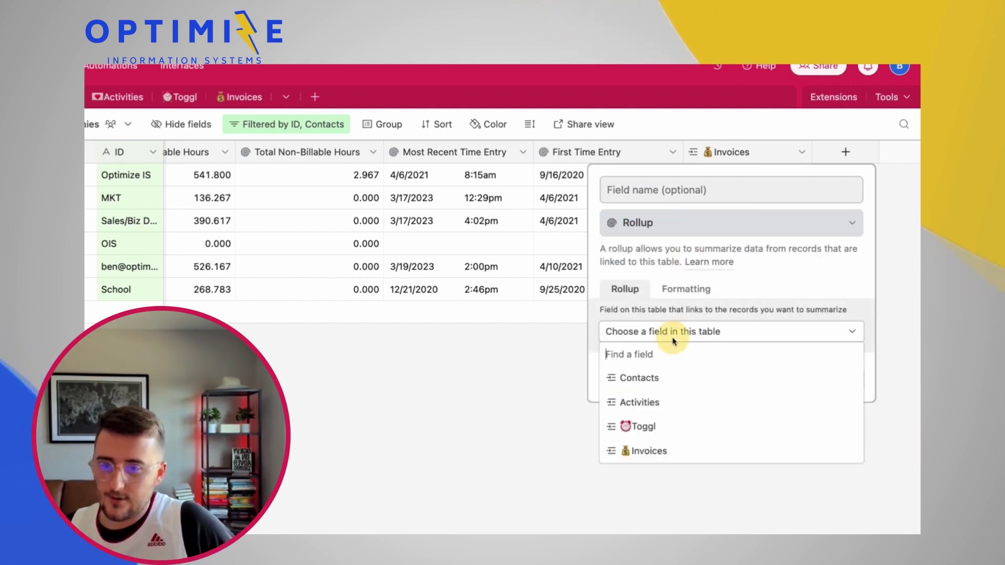
{"action": "left_click", "coordinate": [700, 454]}
{"action": "left_click", "coordinate": [638, 370]}
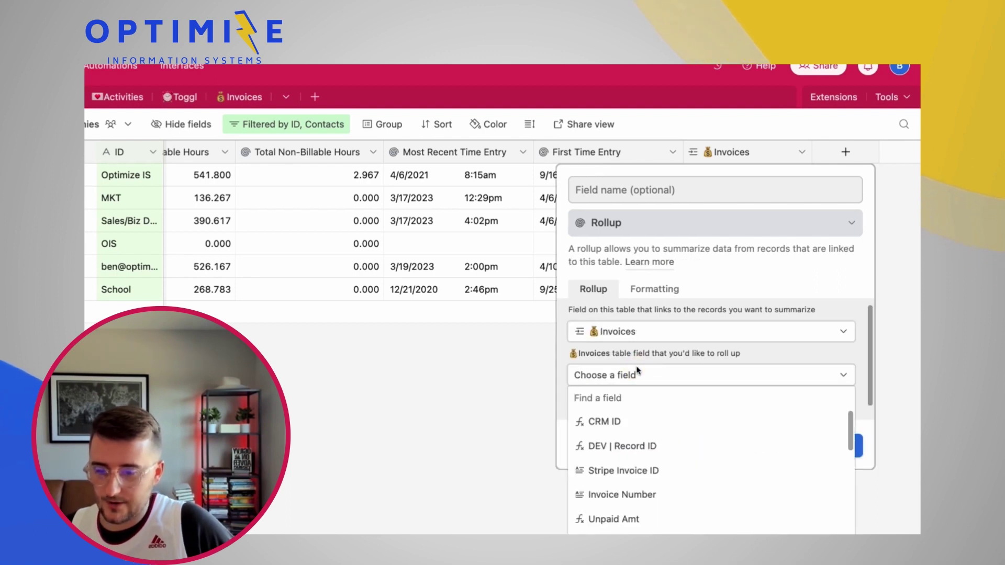
{"action": "left_click", "coordinate": [489, 235]}
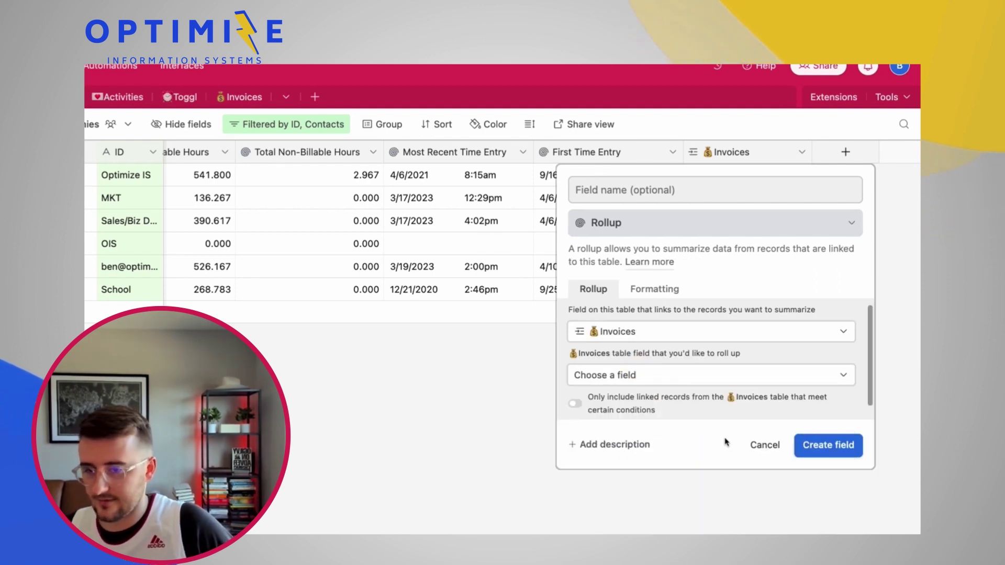
{"action": "left_click", "coordinate": [763, 445]}
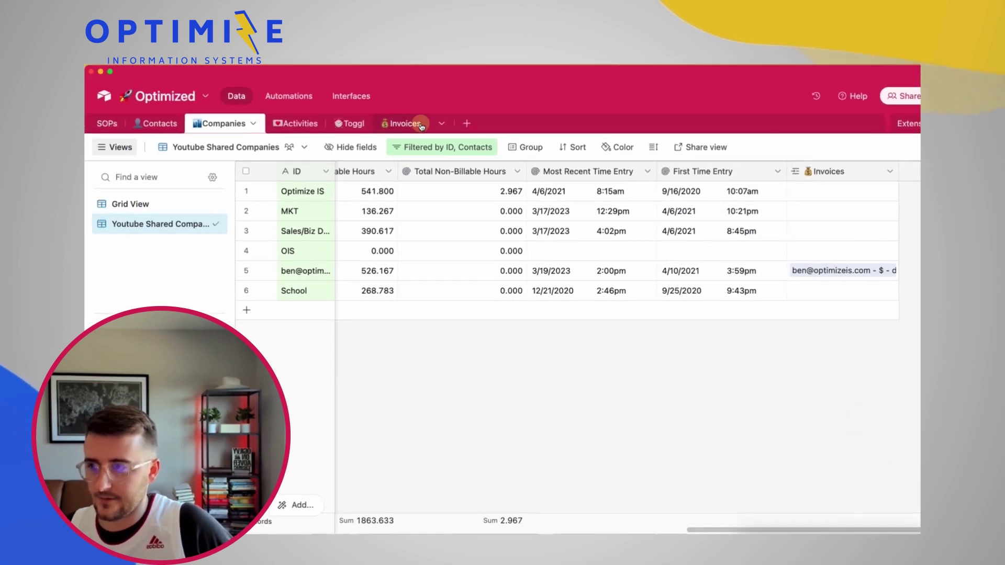
Examine the linked Companies, Status, Origin and invoice amount fields of the records in the Invoices table.
{"action": "left_click", "coordinate": [406, 124]}
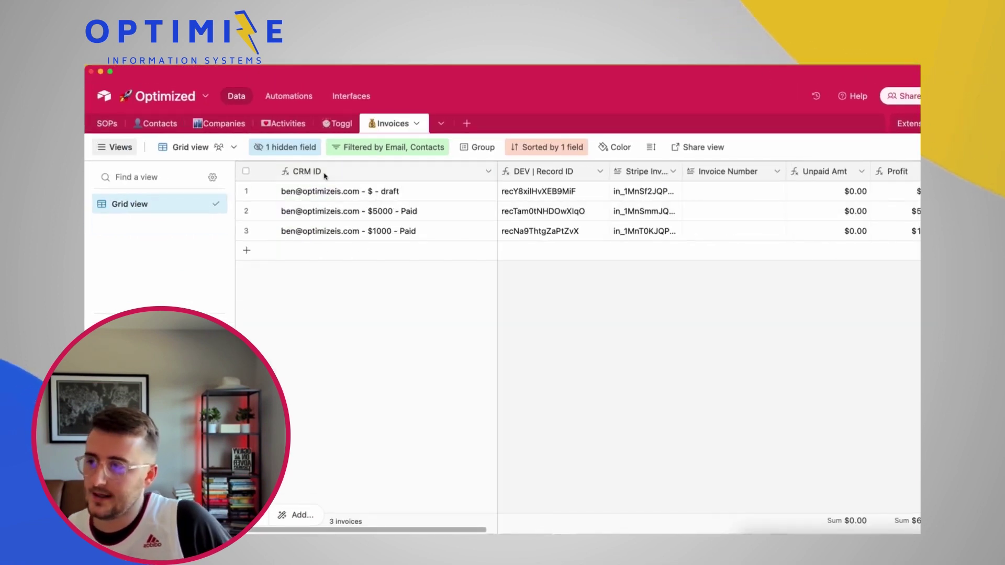
{"action": "scroll", "coordinate": [498, 212], "scroll_direction": "right", "scroll_amount": 5}
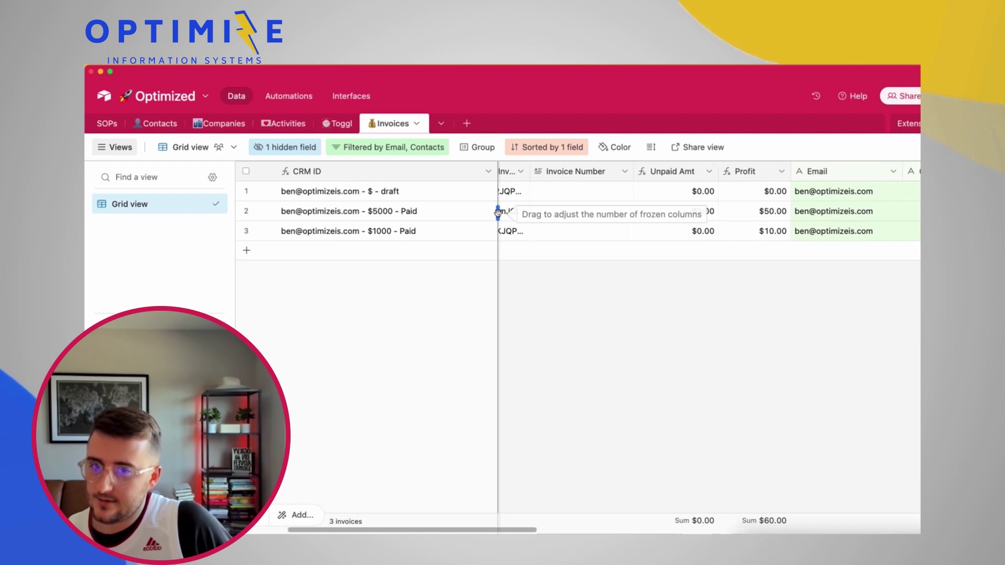
{"action": "scroll", "coordinate": [498, 212], "scroll_direction": "right", "scroll_amount": 6}
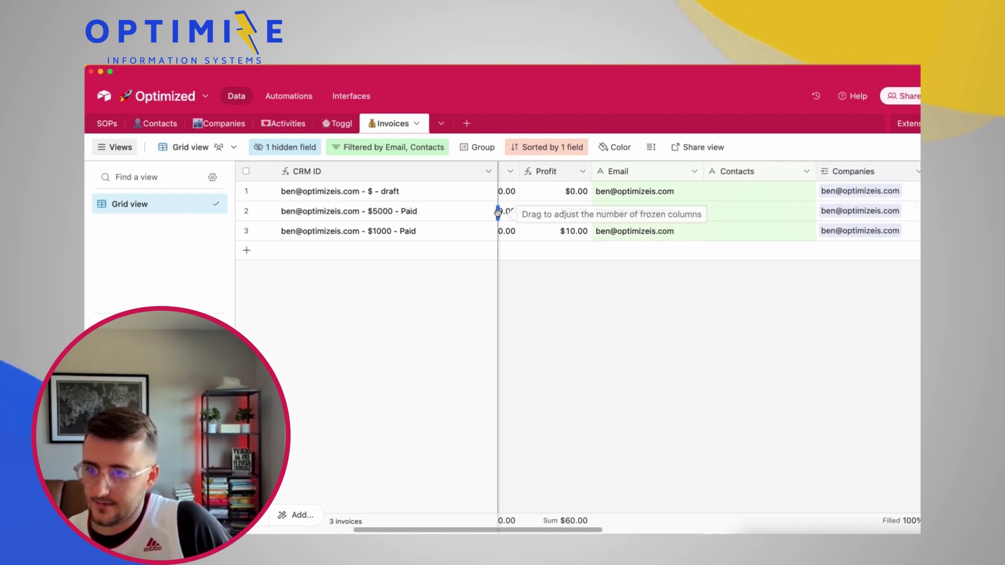
{"action": "scroll", "coordinate": [498, 212], "scroll_direction": "right", "scroll_amount": 1}
{"action": "left_click", "coordinate": [728, 186]}
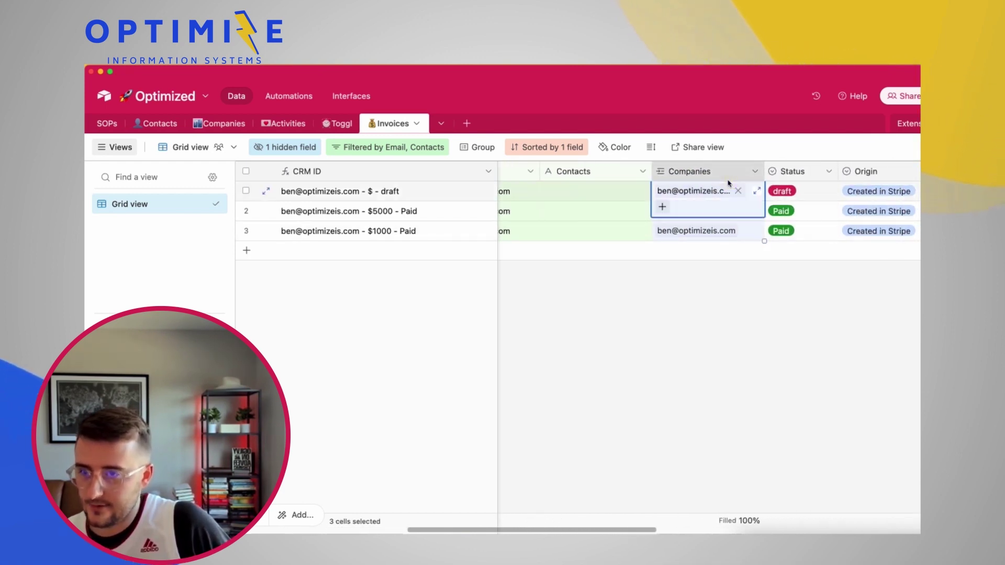
{"action": "scroll", "coordinate": [800, 176], "scroll_direction": "right", "scroll_amount": 10}
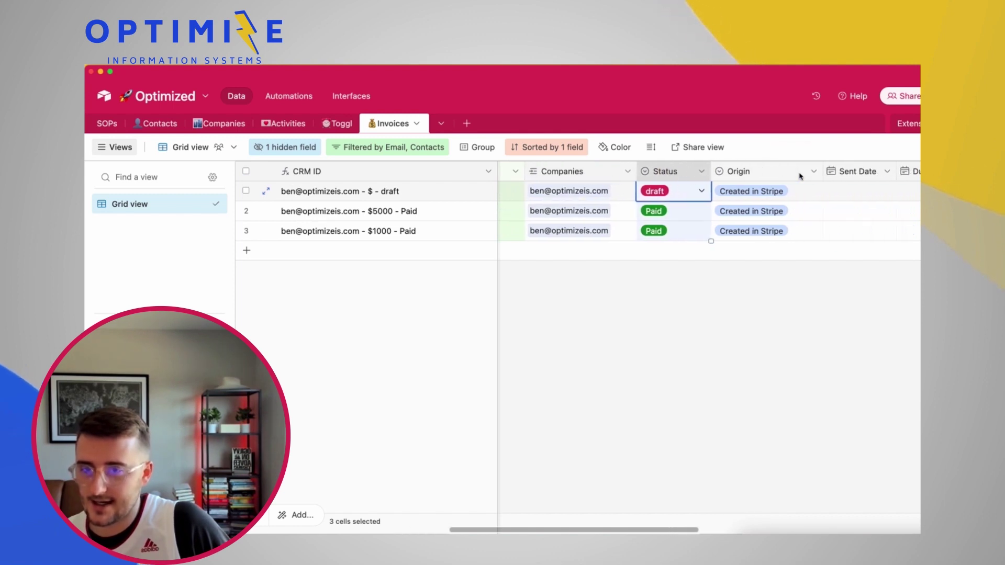
{"action": "scroll", "coordinate": [800, 176], "scroll_direction": "right", "scroll_amount": 1}
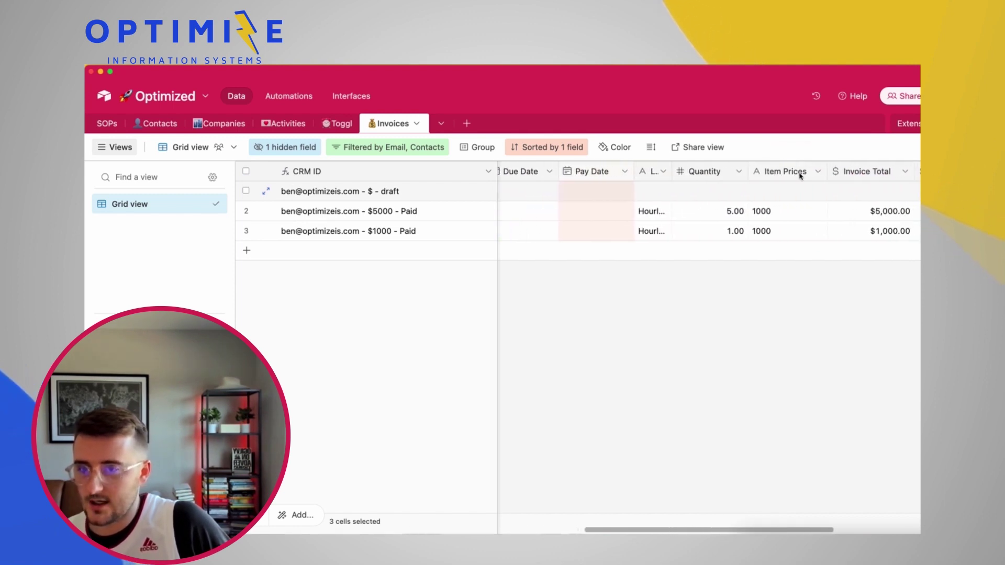
Inspect the Quantity and Item Prices values of the two paid invoices.
{"action": "left_click", "coordinate": [735, 212]}
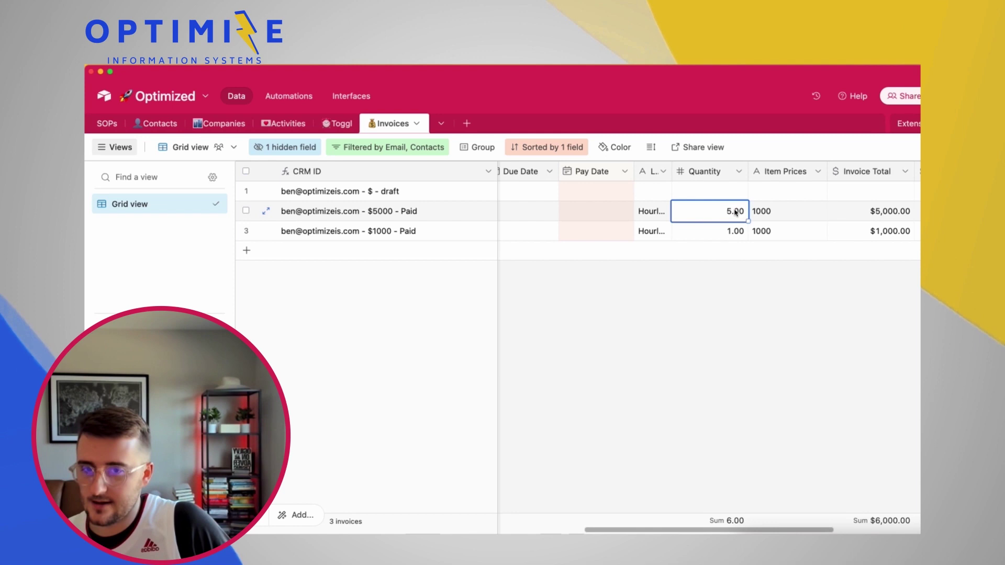
{"action": "left_click", "coordinate": [729, 232]}
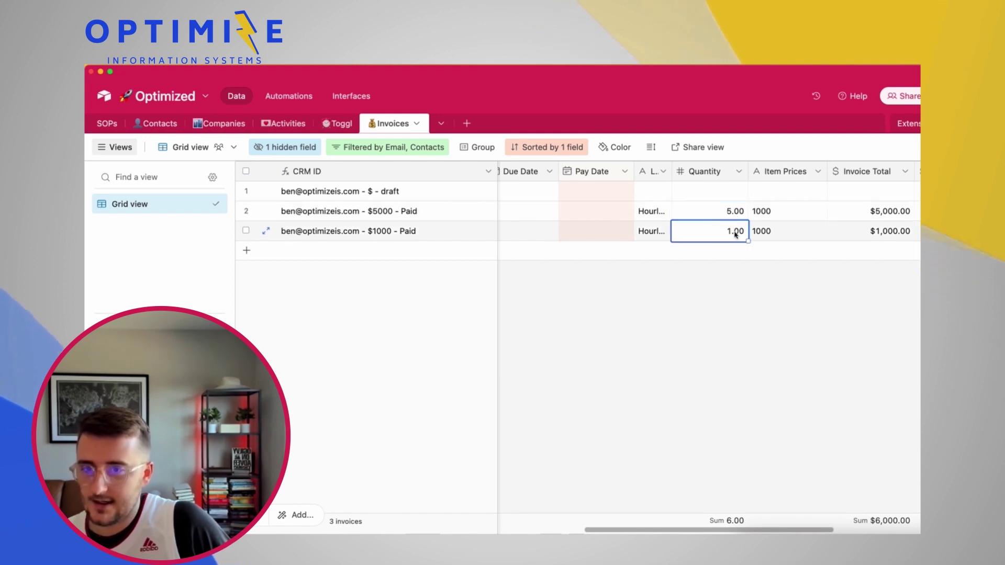
{"action": "left_click", "coordinate": [778, 214]}
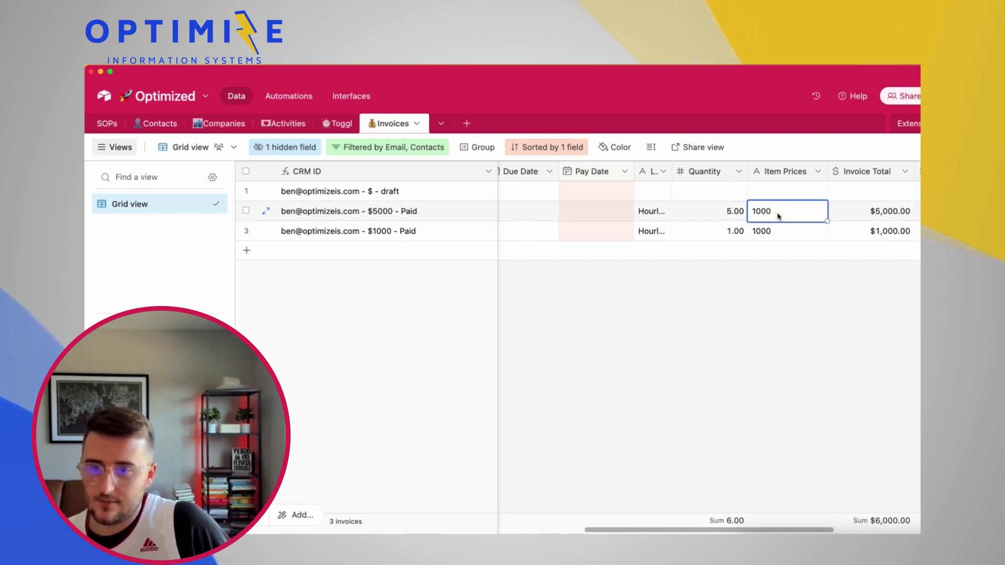
{"action": "left_click", "coordinate": [725, 213]}
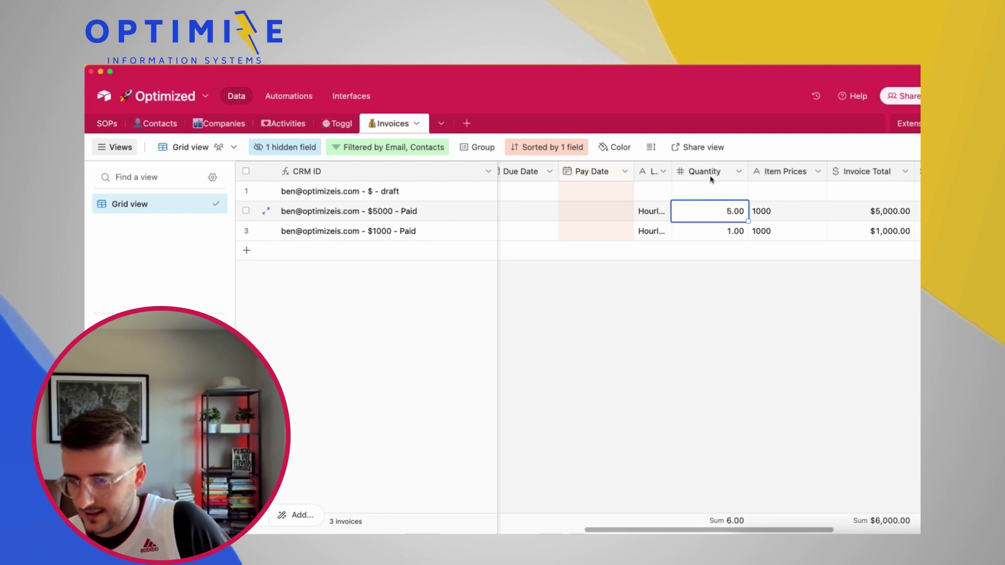
Widen the Line Items column in Invoices so its full text can be read.
{"action": "left_click", "coordinate": [657, 210]}
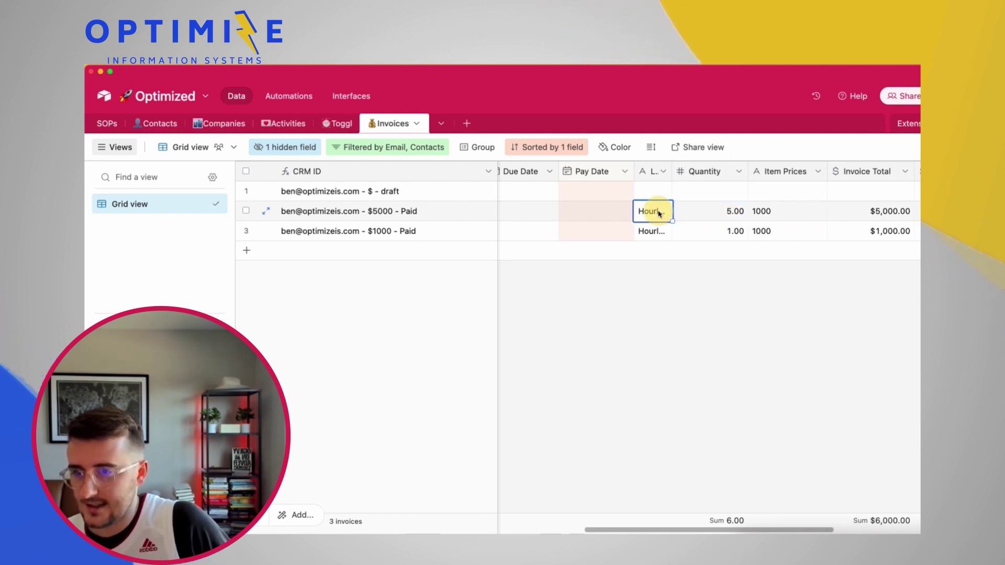
{"action": "left_click_drag", "start_coordinate": [672, 172], "coordinate": [727, 171]}
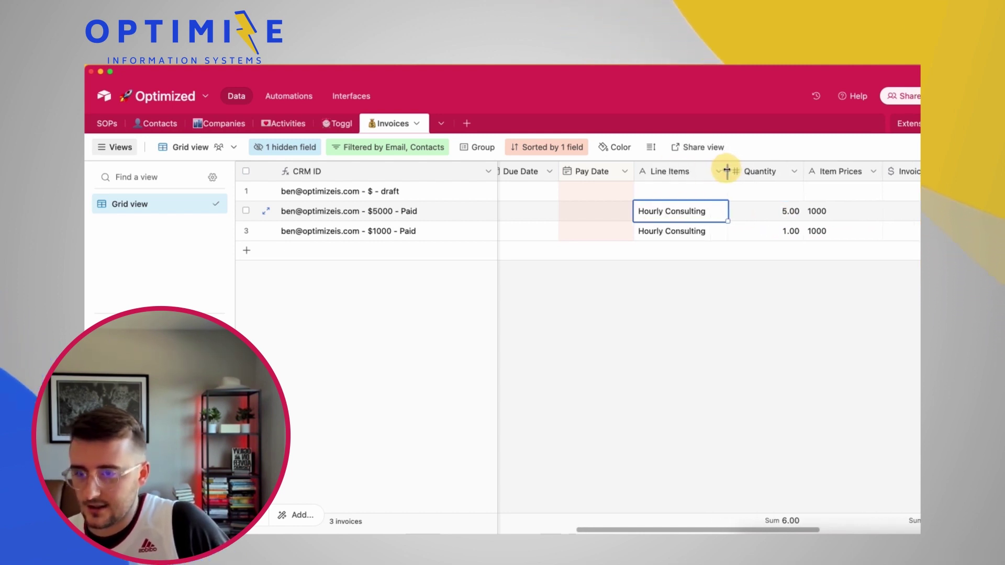
{"action": "left_click", "coordinate": [790, 216]}
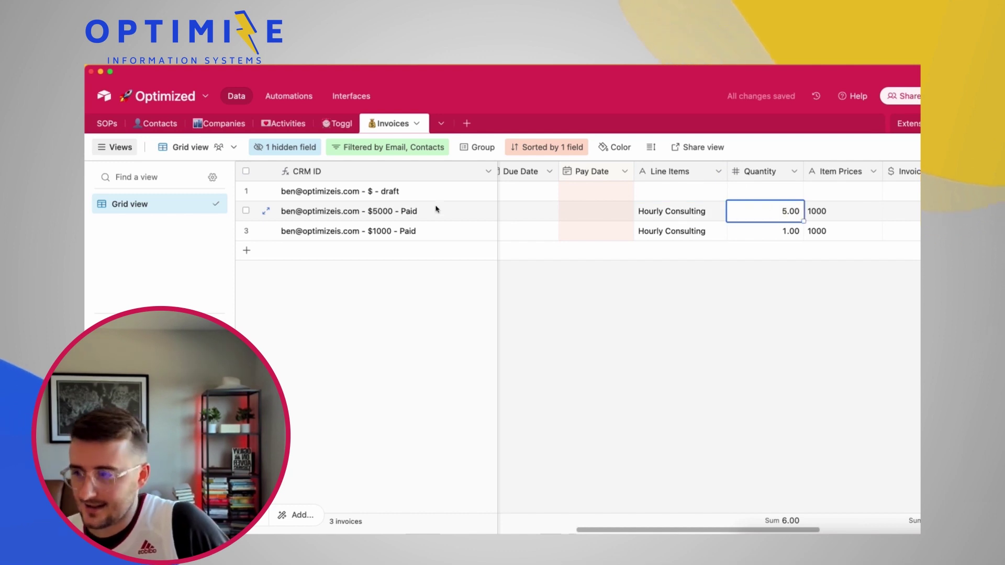
Review the $5000 paid invoice and the Quantity cells of both paid invoices.
{"action": "double_click", "coordinate": [393, 217]}
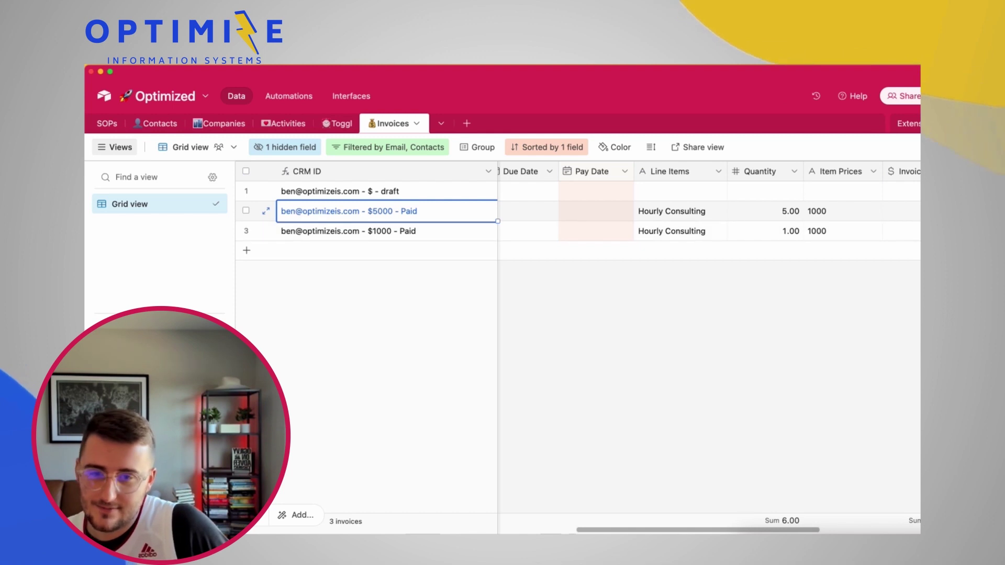
{"action": "key", "text": "super+Right"}
{"action": "left_click", "coordinate": [775, 220]}
{"action": "left_click_drag", "start_coordinate": [775, 223], "coordinate": [775, 233]}
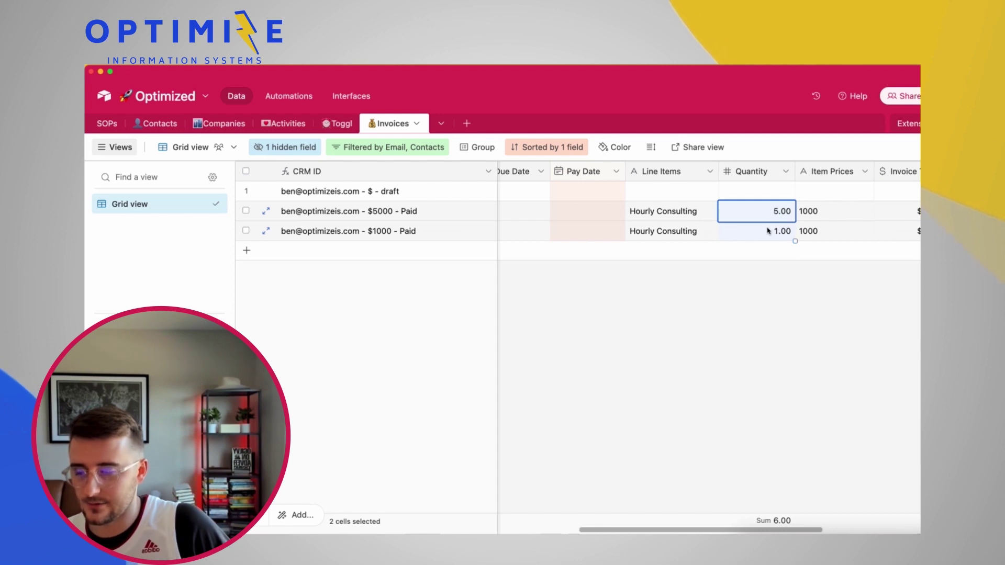
Check the Companies table's Invoices field, and inspect the linked Companies field in the Invoices table.
{"action": "left_click", "coordinate": [231, 130]}
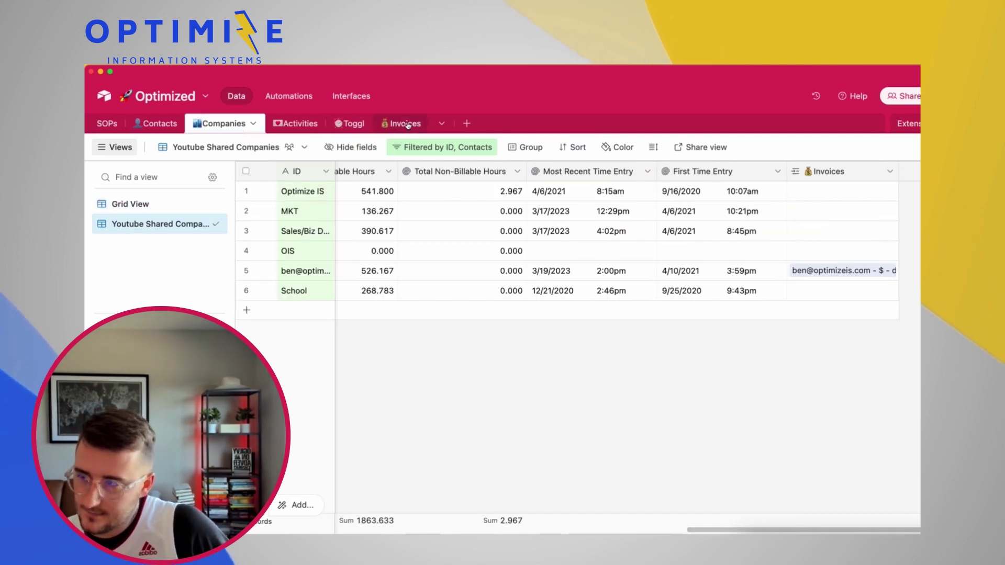
{"action": "left_click", "coordinate": [406, 124]}
{"action": "scroll", "coordinate": [410, 210], "scroll_direction": "left", "scroll_amount": 6}
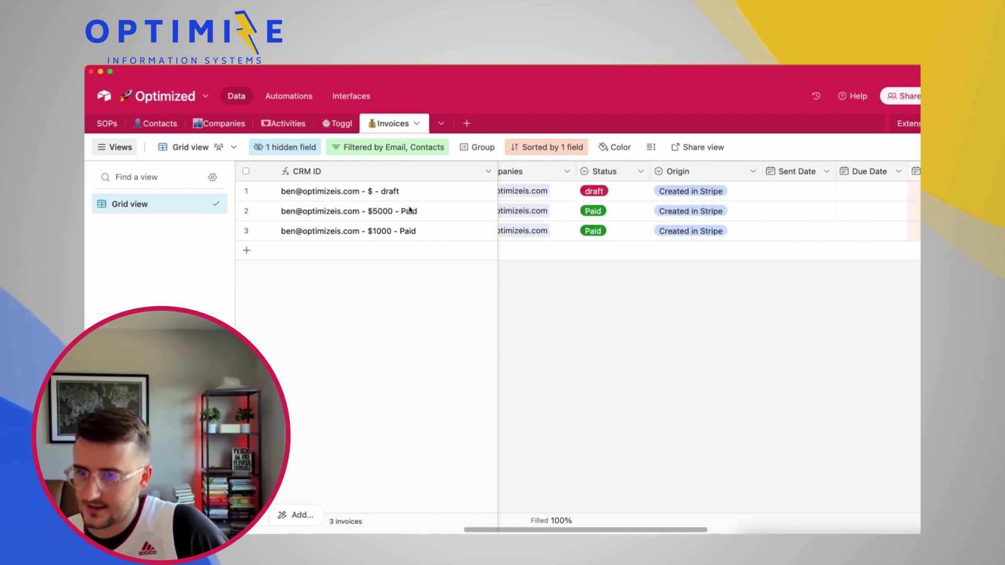
{"action": "scroll", "coordinate": [410, 209], "scroll_direction": "left", "scroll_amount": 5}
{"action": "scroll", "coordinate": [779, 209], "scroll_direction": "right", "scroll_amount": 3}
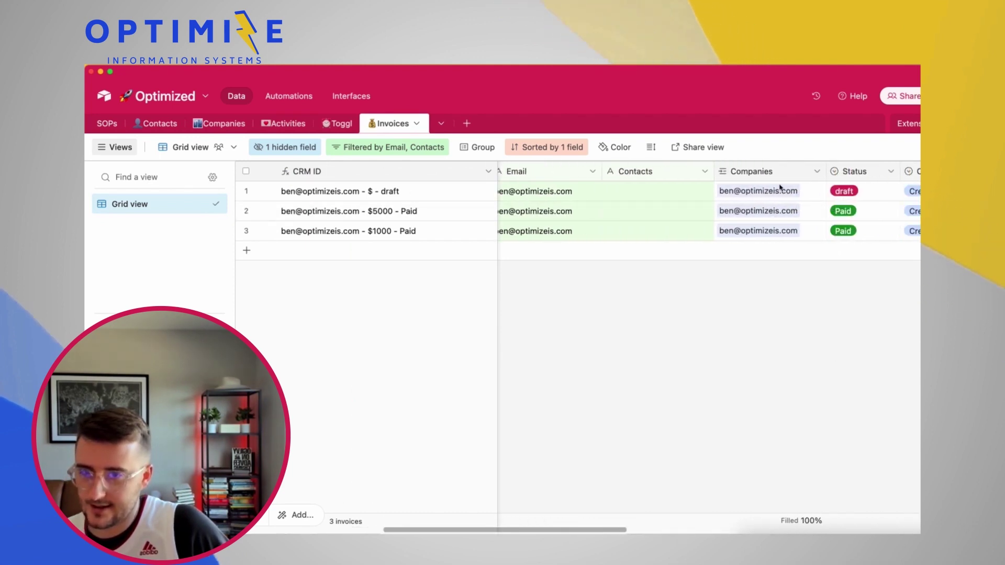
{"action": "left_click", "coordinate": [748, 174]}
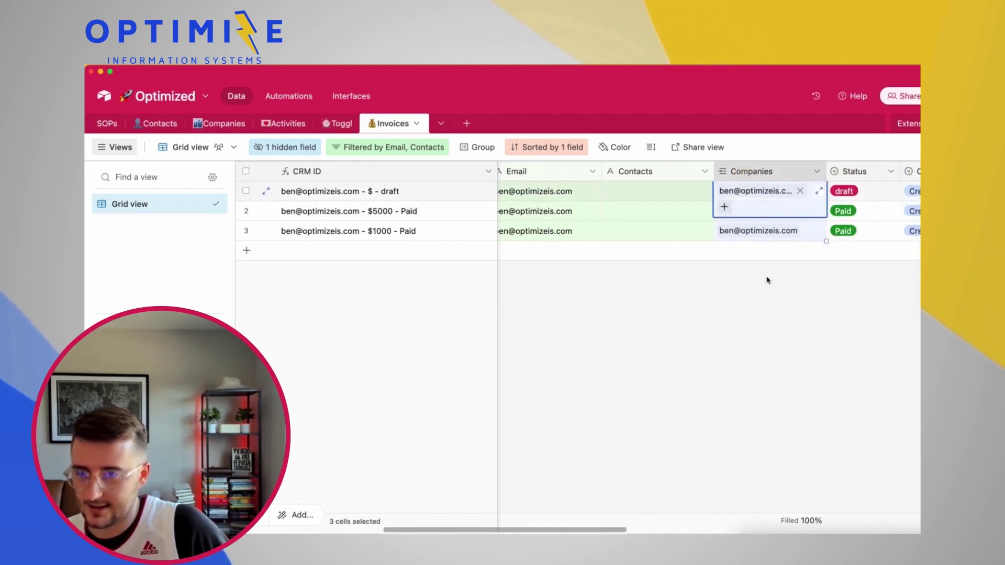
Inspect the expanded list of invoices linked to the fifth company in the Companies table.
{"action": "left_click", "coordinate": [222, 124]}
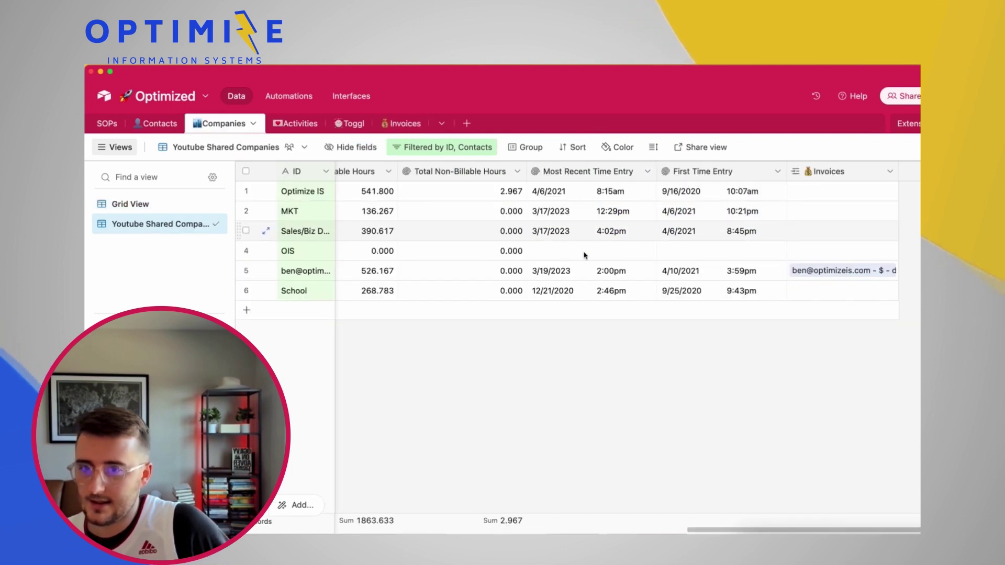
{"action": "left_click", "coordinate": [807, 277]}
{"action": "left_click", "coordinate": [892, 264]}
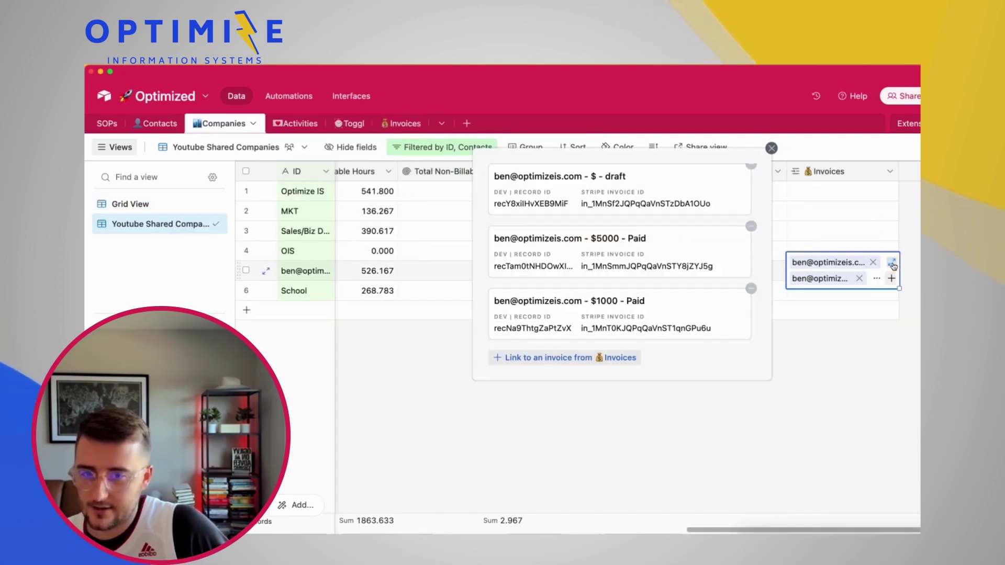
{"action": "left_click", "coordinate": [764, 434]}
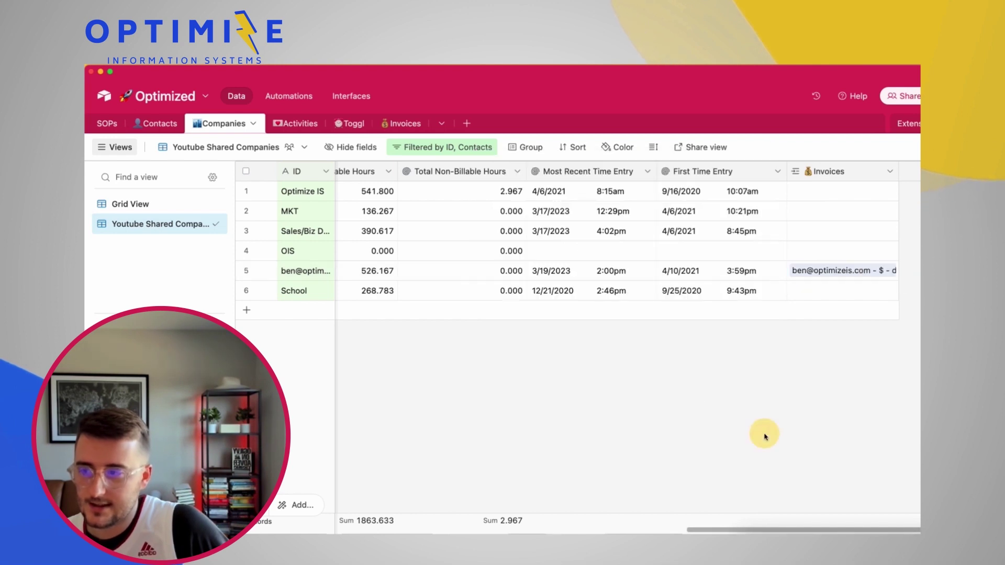
Compare the fifth company's linked Toggl entries with the hours and time entry rollup fields in Companies.
{"action": "scroll", "coordinate": [662, 393], "scroll_direction": "left", "scroll_amount": 6}
{"action": "left_click", "coordinate": [560, 272]}
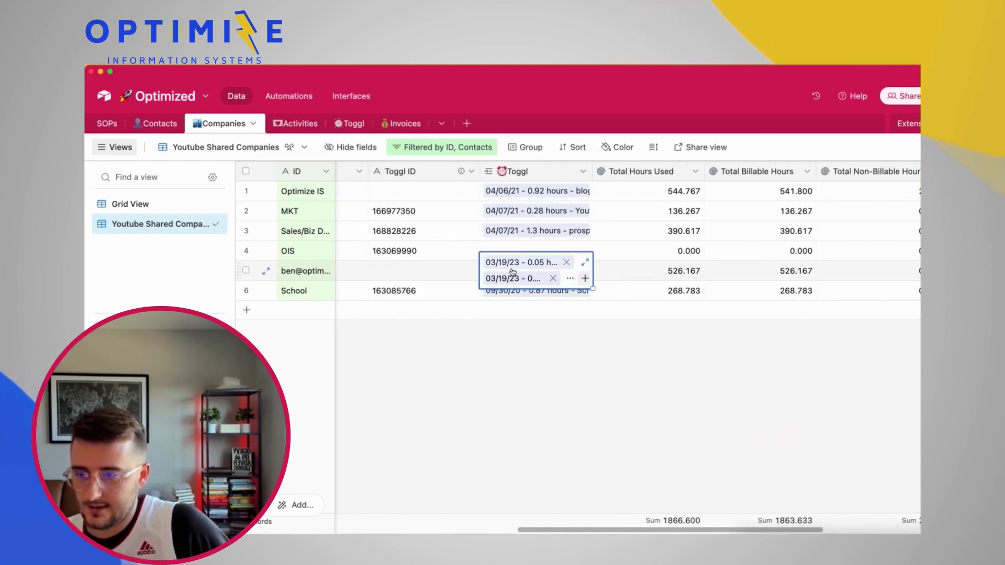
{"action": "left_click", "coordinate": [714, 386]}
{"action": "scroll", "coordinate": [713, 388], "scroll_direction": "right", "scroll_amount": 8}
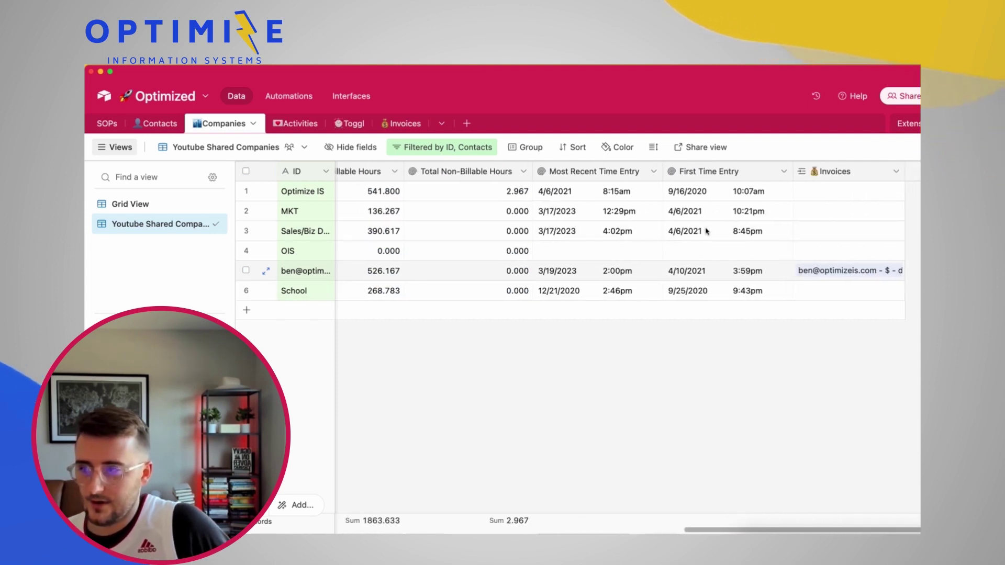
{"action": "scroll", "coordinate": [758, 216], "scroll_direction": "left", "scroll_amount": 5}
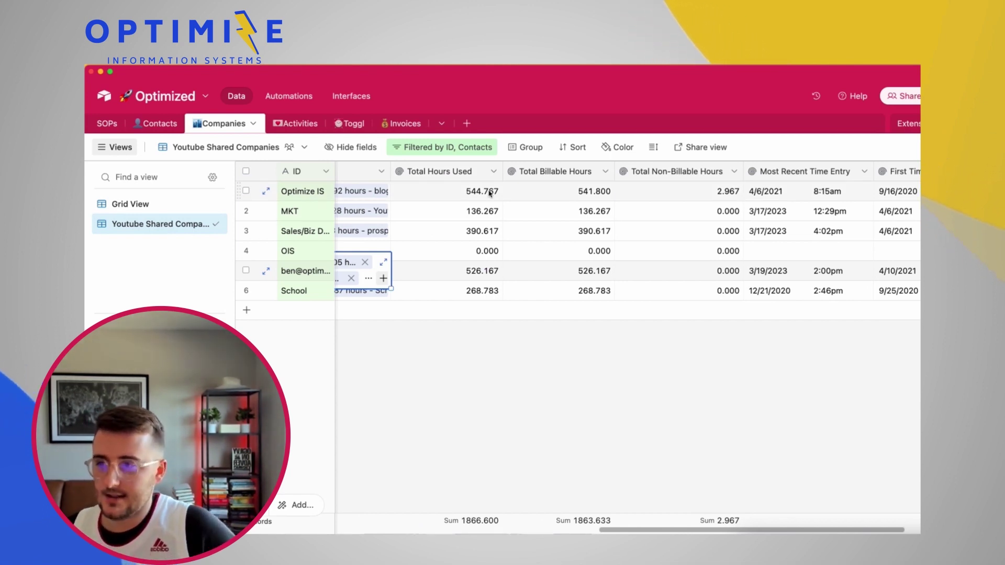
{"action": "scroll", "coordinate": [492, 192], "scroll_direction": "right", "scroll_amount": 5}
Start a new field named Total Hours Paid in the Companies table with the Rollup type.
{"action": "left_click", "coordinate": [880, 173]}
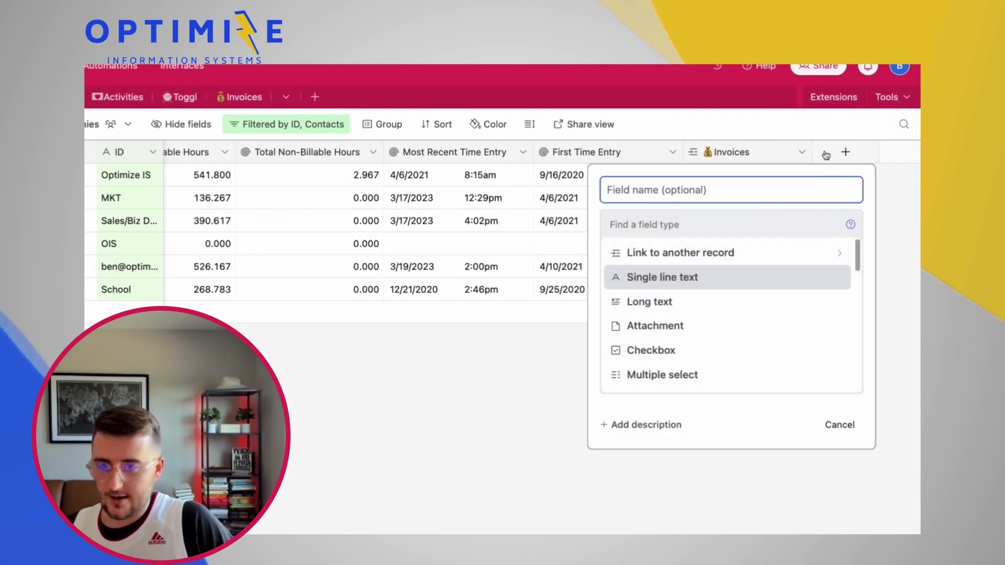
{"action": "type", "text": "Total Hour"}
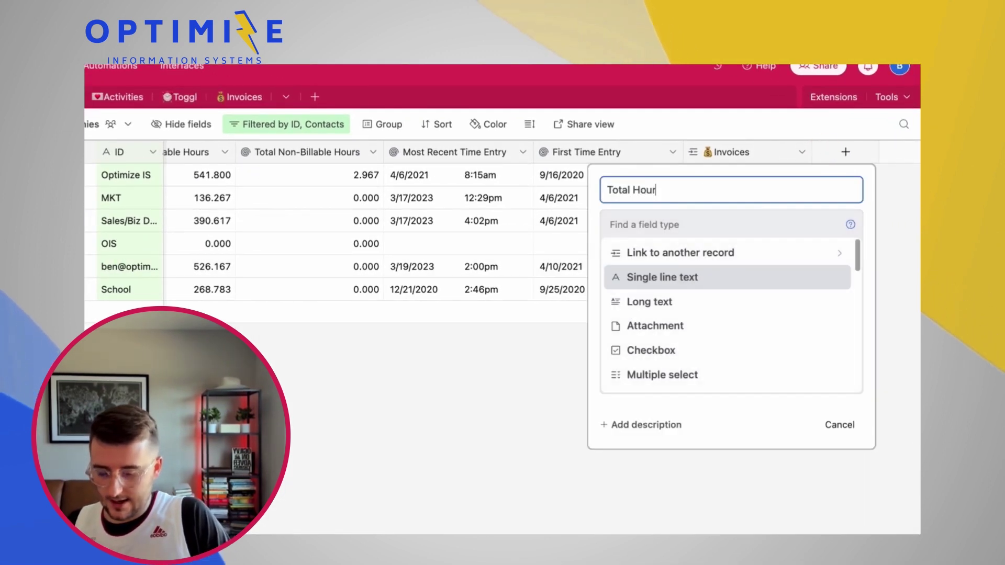
{"action": "type", "text": "s Paid"}
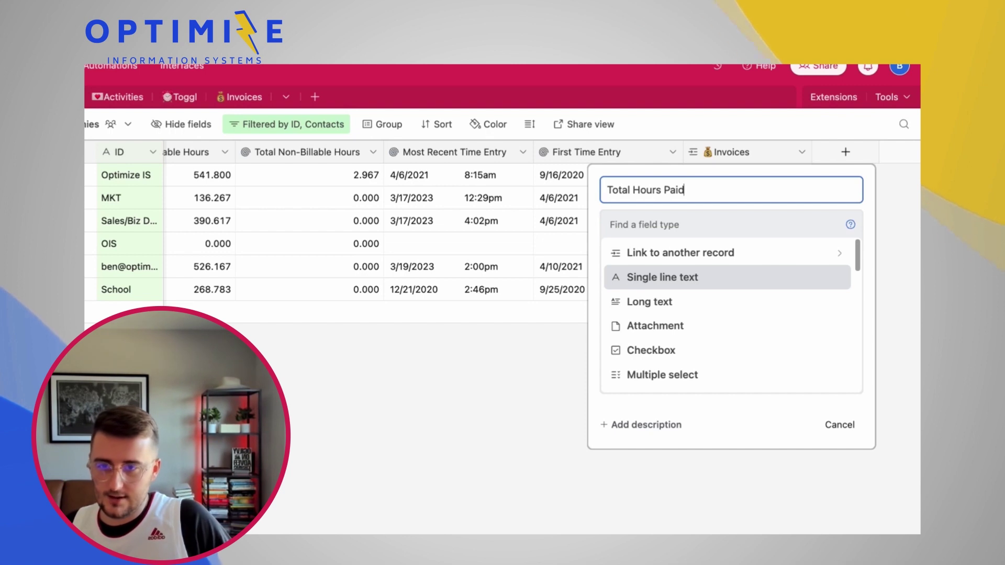
{"action": "left_click", "coordinate": [796, 216]}
{"action": "type", "text": "rol"}
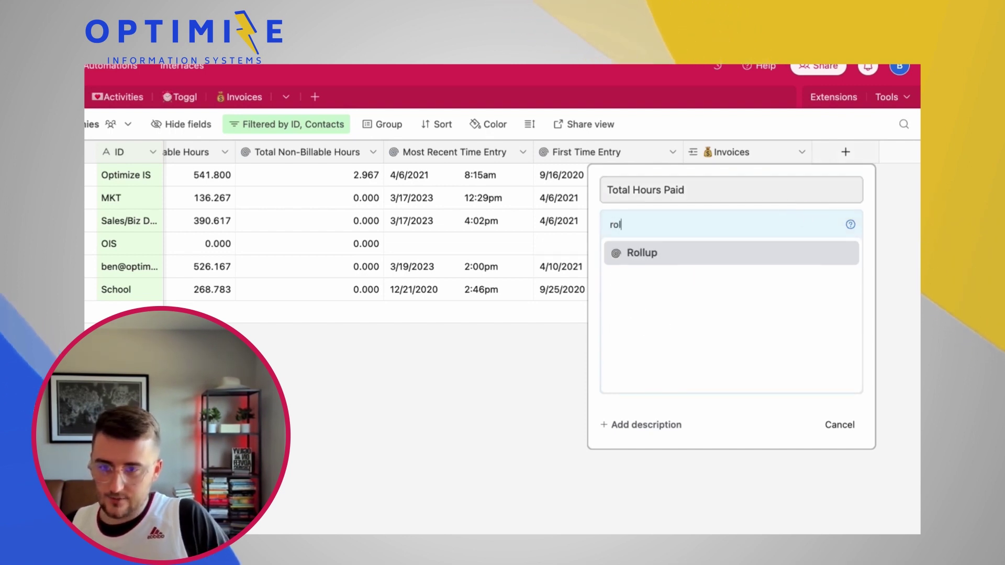
{"action": "key", "text": "Return"}
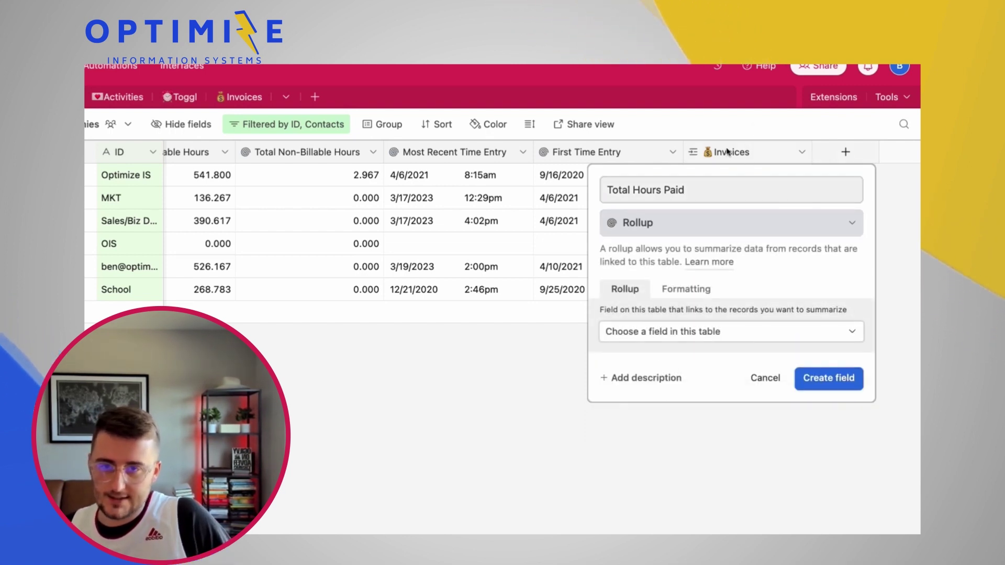
Set the rollup to summarize the Quantity field from the linked Invoices records.
{"action": "left_click", "coordinate": [705, 332]}
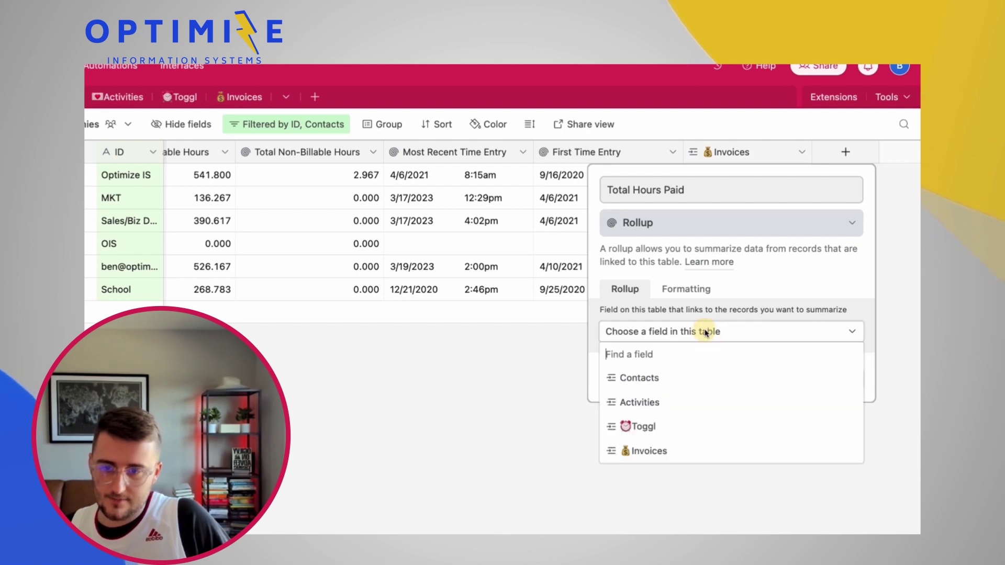
{"action": "left_click", "coordinate": [714, 451]}
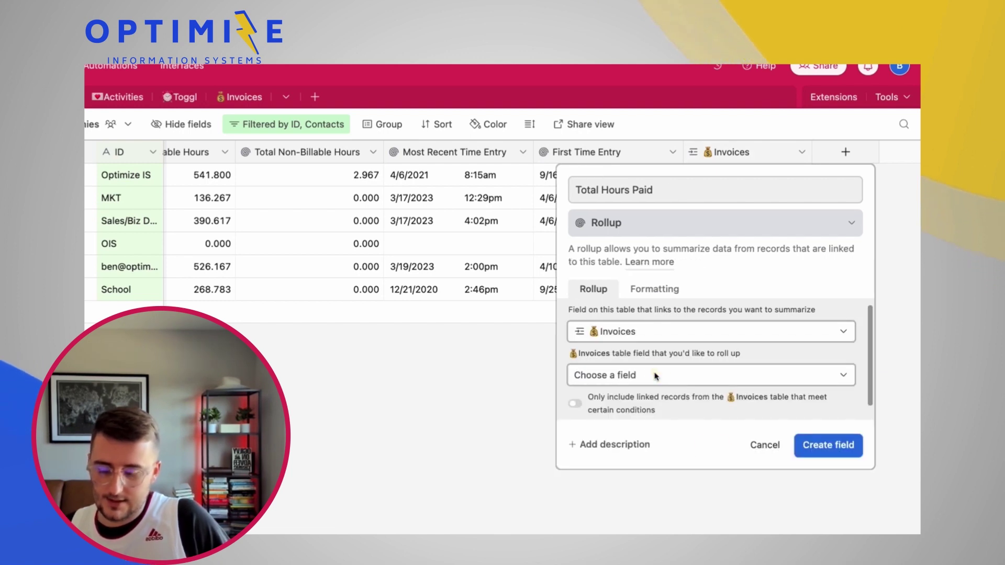
{"action": "left_click", "coordinate": [721, 375]}
{"action": "type", "text": "qu"}
{"action": "key", "text": "Return"}
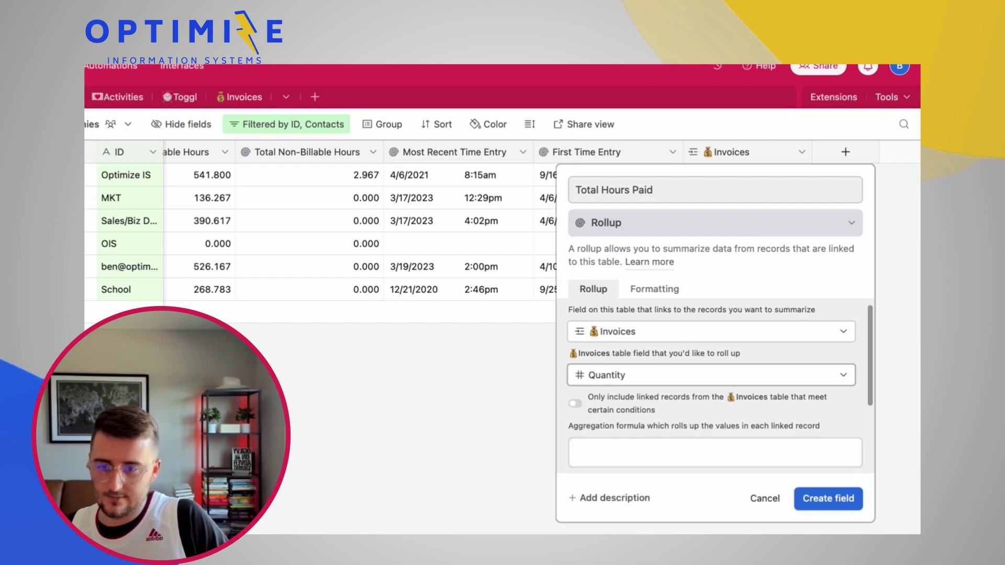
Use a sum aggregation formula, create the Total Hours Paid field and check its value for the fifth company.
{"action": "left_click", "coordinate": [707, 458]}
{"action": "type", "text": "s"}
{"action": "left_click", "coordinate": [808, 484]}
{"action": "left_click", "coordinate": [843, 501]}
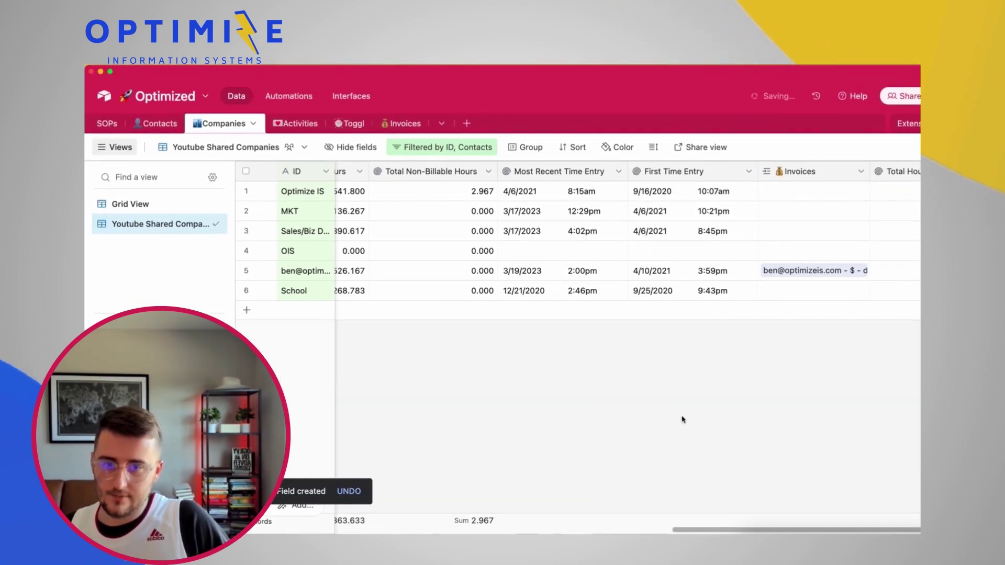
{"action": "left_click", "coordinate": [835, 270]}
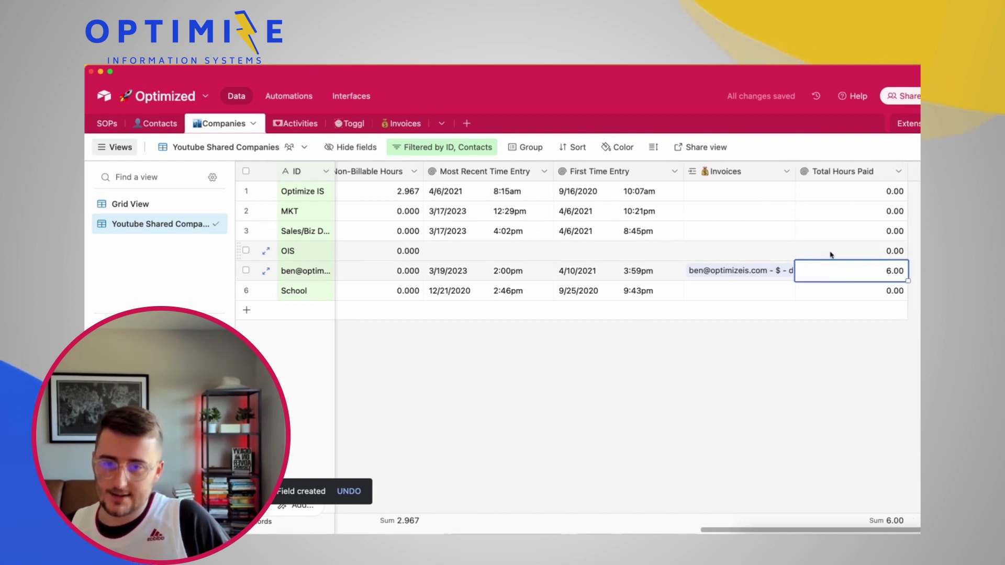
Compare the hours rollups in Companies with the Hours and Non-Billable? values of Optimize IS entries in the Toggl table.
{"action": "scroll", "coordinate": [831, 255], "scroll_direction": "left", "scroll_amount": 10}
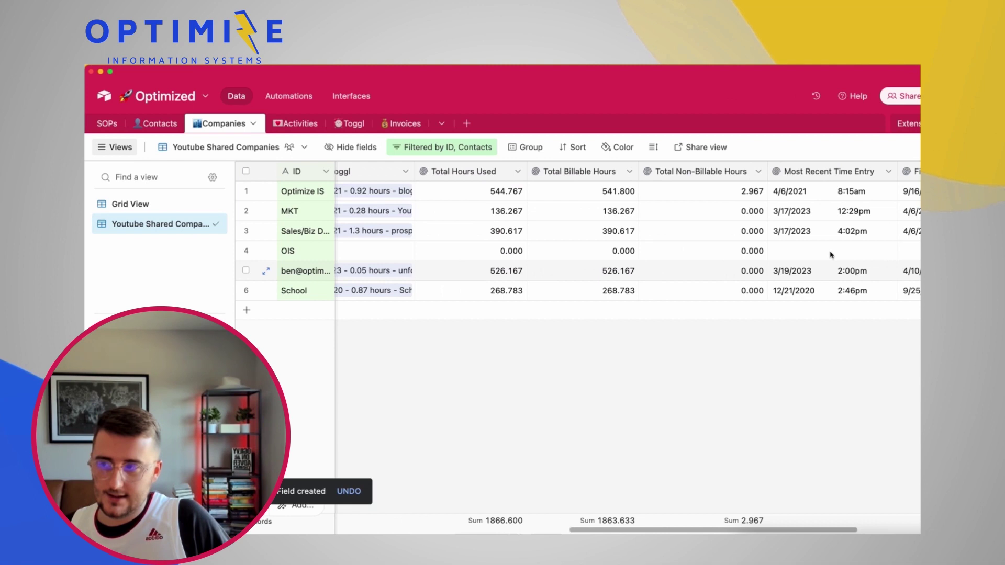
{"action": "scroll", "coordinate": [831, 255], "scroll_direction": "left", "scroll_amount": 2}
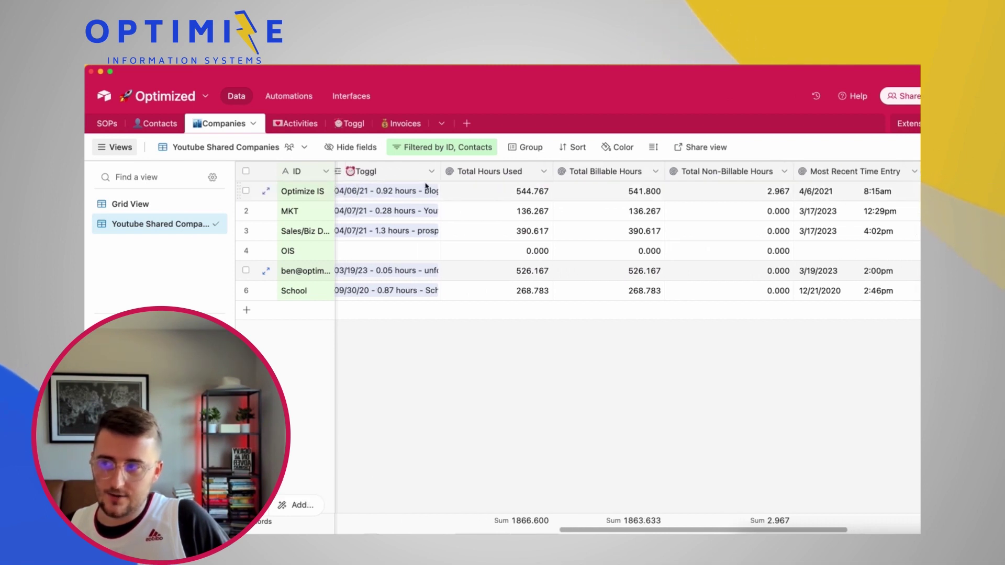
{"action": "left_click", "coordinate": [394, 125]}
{"action": "left_click", "coordinate": [342, 123]}
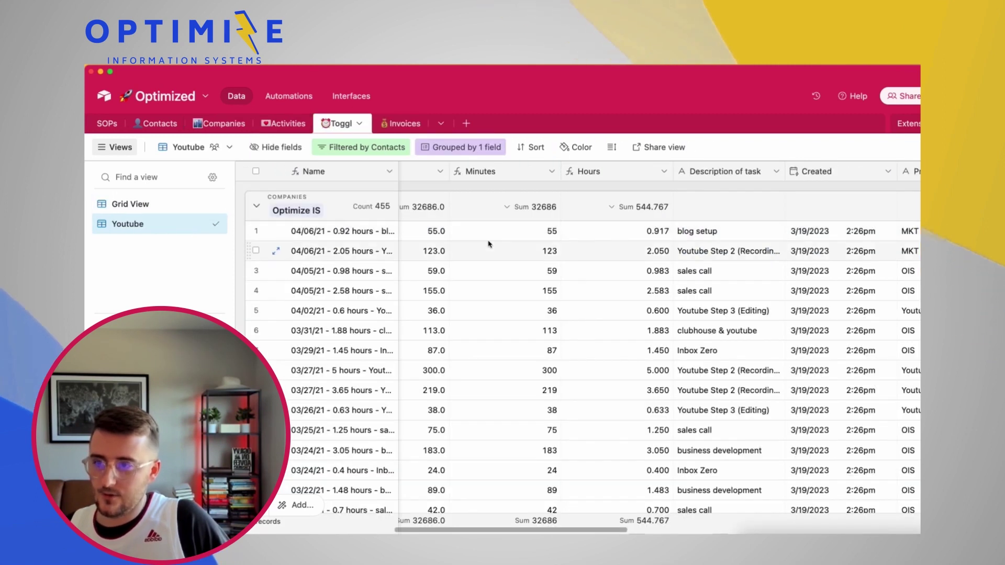
{"action": "left_click_drag", "start_coordinate": [671, 239], "coordinate": [670, 380]}
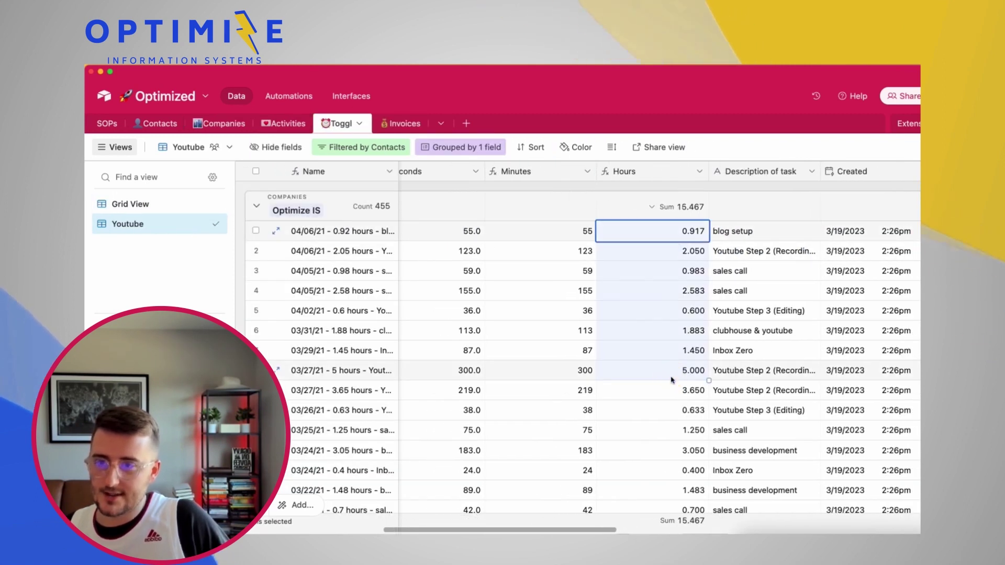
{"action": "scroll", "coordinate": [672, 380], "scroll_direction": "right", "scroll_amount": 5}
{"action": "scroll", "coordinate": [672, 380], "scroll_direction": "right", "scroll_amount": 10}
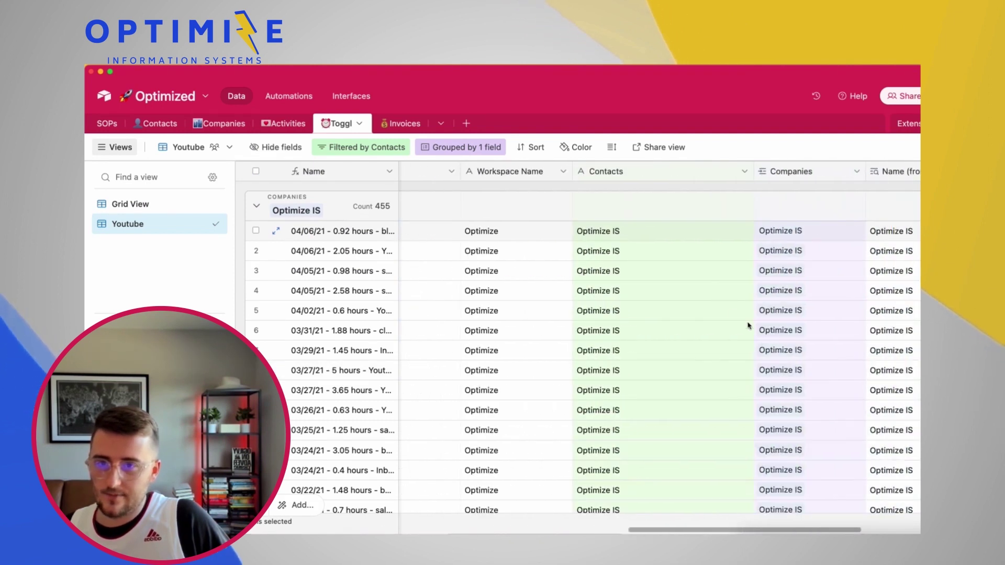
{"action": "scroll", "coordinate": [615, 317], "scroll_direction": "right", "scroll_amount": 6}
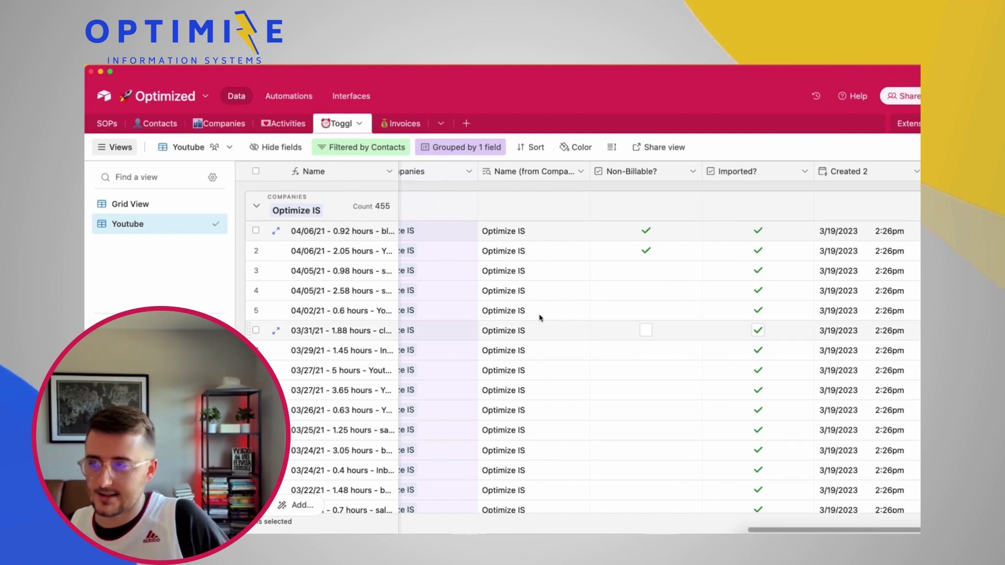
Start a new Rollup field in the Companies table that summarizes the linked Toggl records.
{"action": "left_click", "coordinate": [223, 126]}
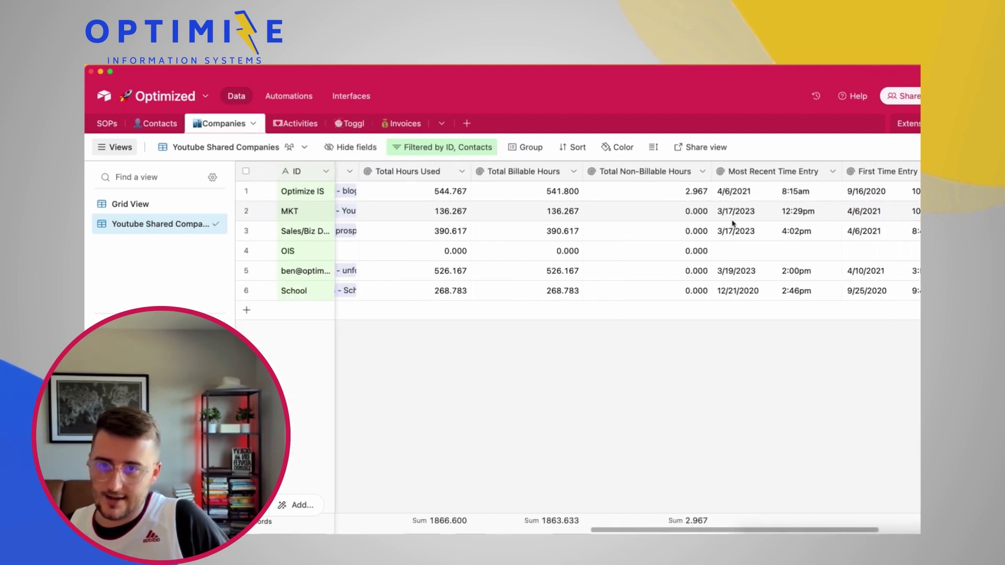
{"action": "left_click", "coordinate": [920, 175]}
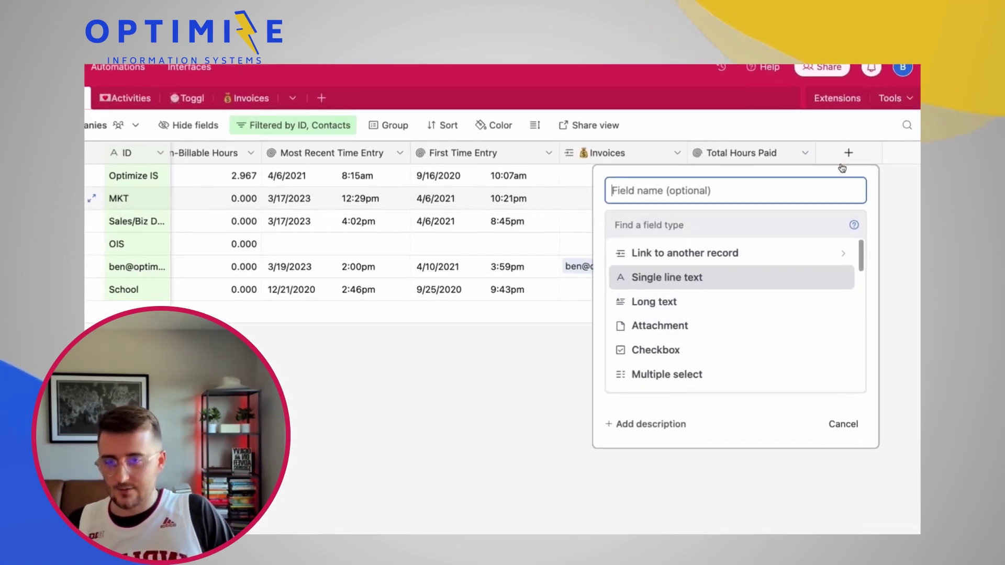
{"action": "left_click", "coordinate": [794, 221]}
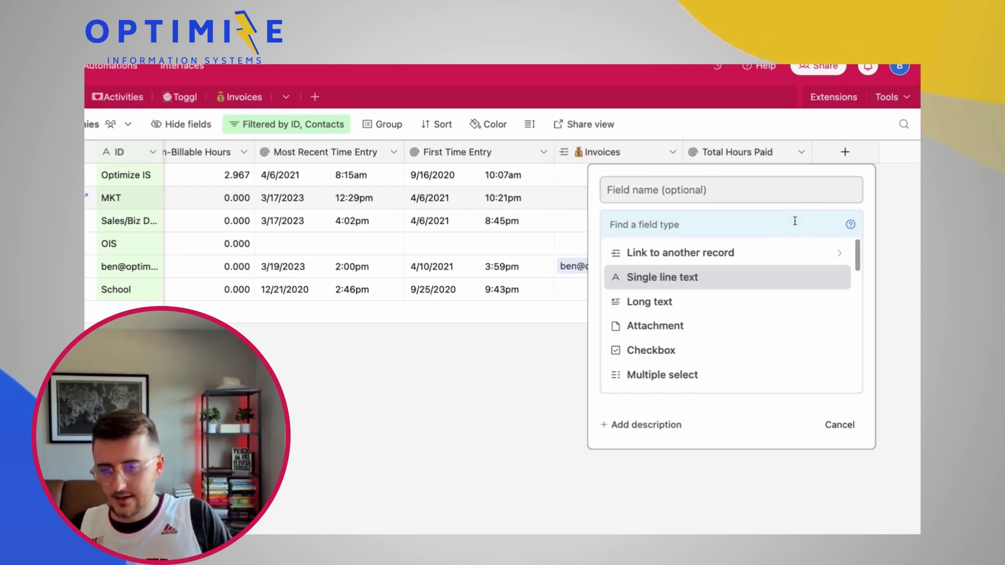
{"action": "type", "text": "ro"}
{"action": "left_click", "coordinate": [733, 253]}
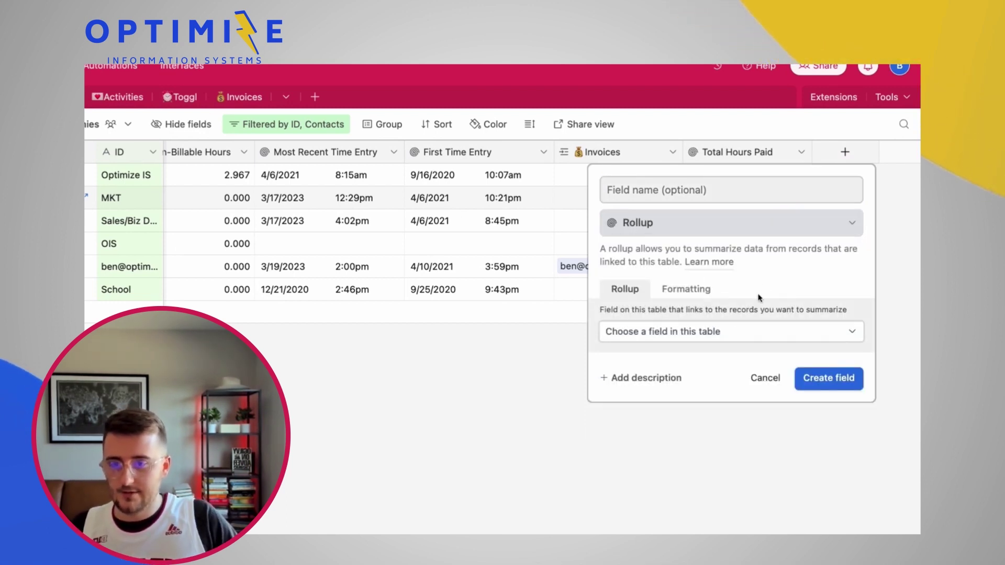
{"action": "left_click", "coordinate": [703, 335]}
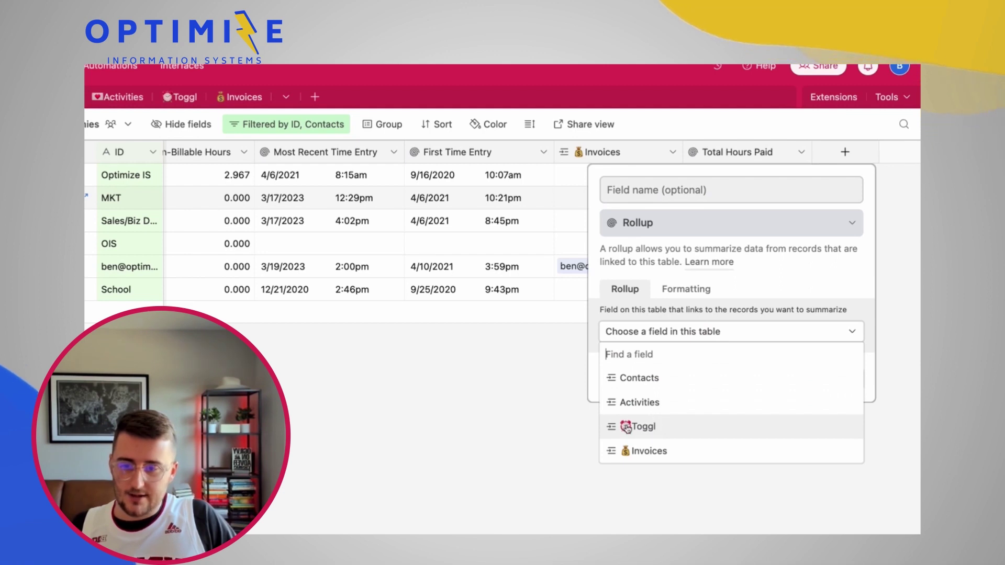
{"action": "left_click", "coordinate": [651, 431]}
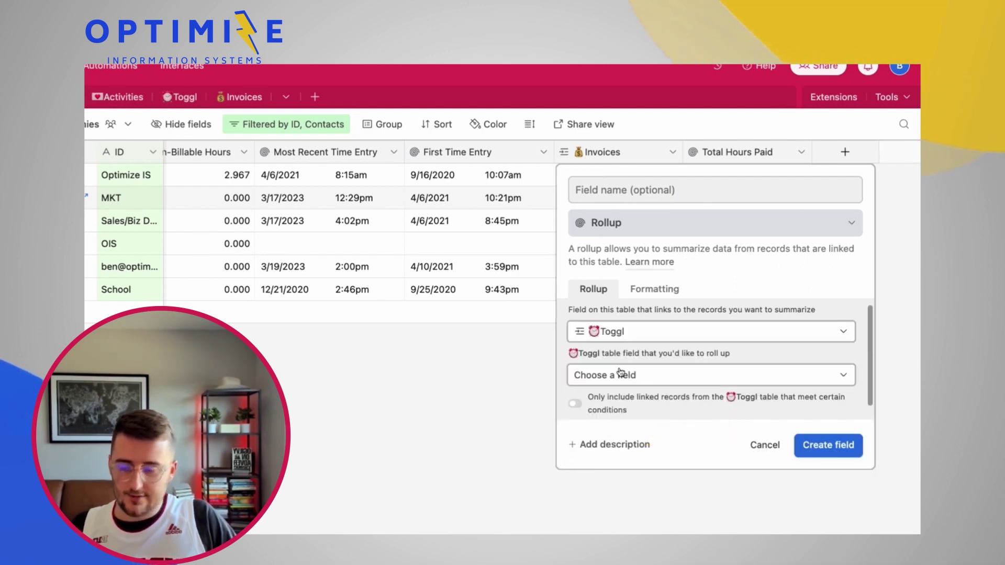
Roll up the Toggl table's Hours field with the aggregation formula SUM(values).
{"action": "left_click", "coordinate": [621, 374]}
{"action": "scroll", "coordinate": [649, 510], "scroll_direction": "down", "scroll_amount": 3}
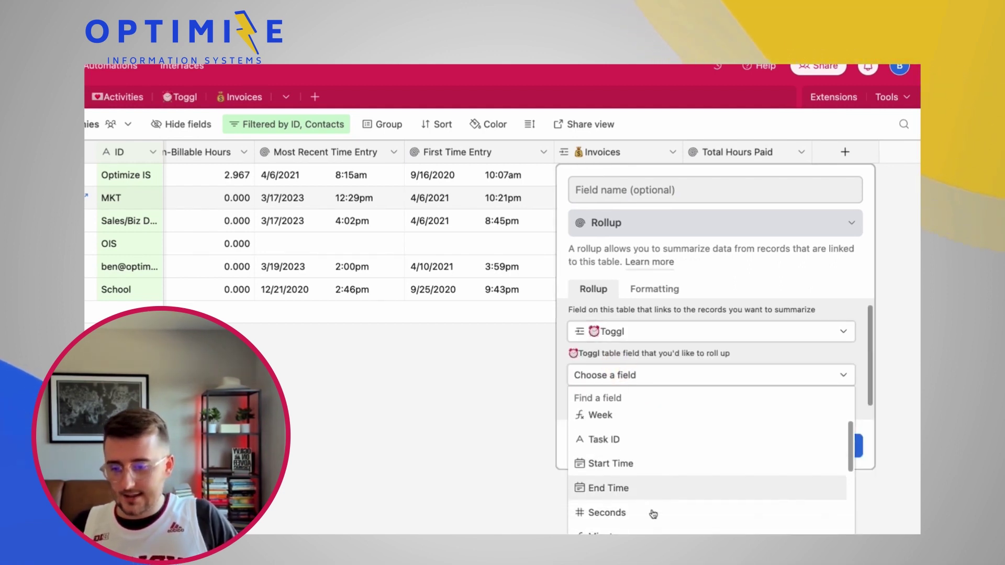
{"action": "left_click", "coordinate": [602, 524]}
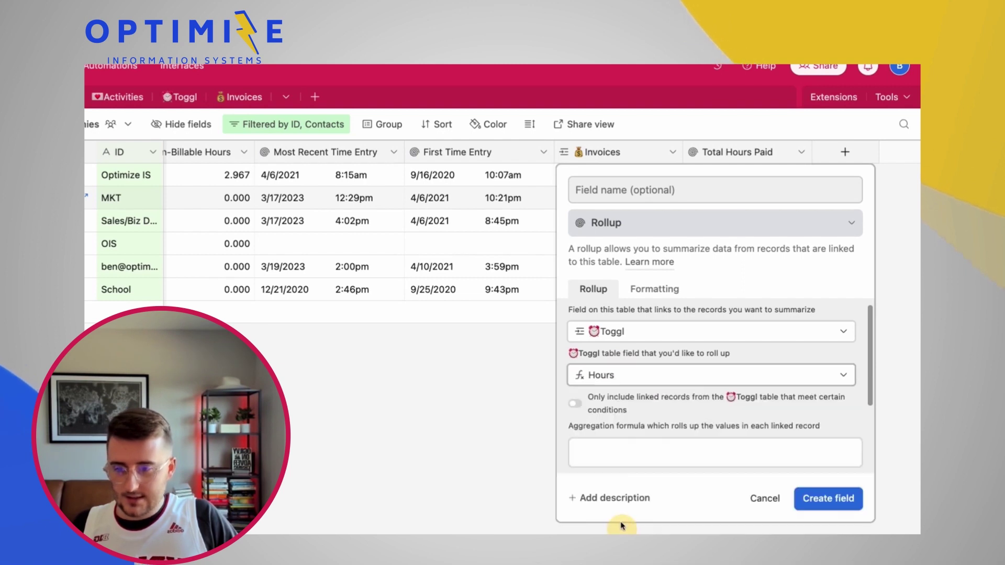
{"action": "left_click", "coordinate": [630, 448]}
{"action": "type", "text": "sum"}
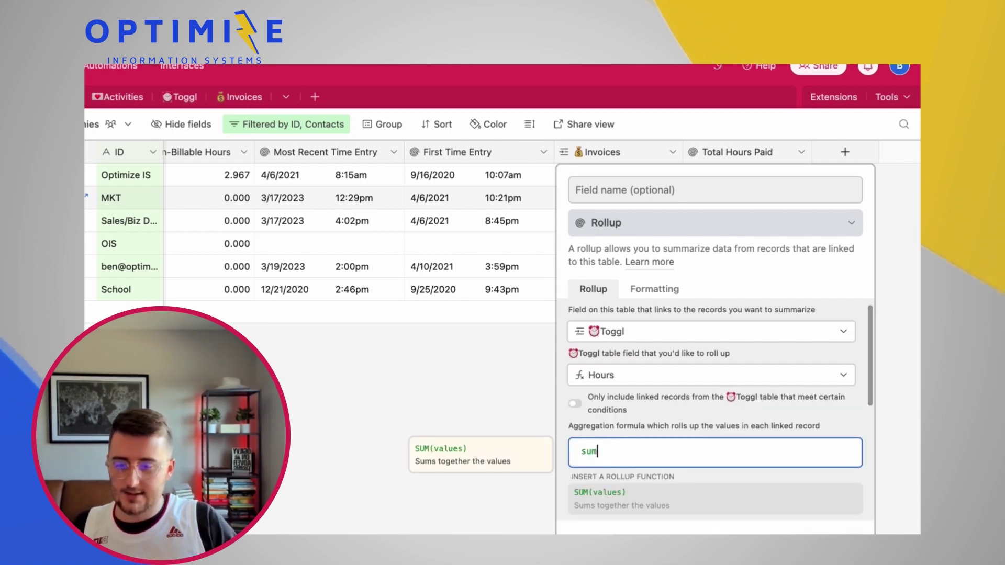
{"action": "left_click", "coordinate": [665, 496]}
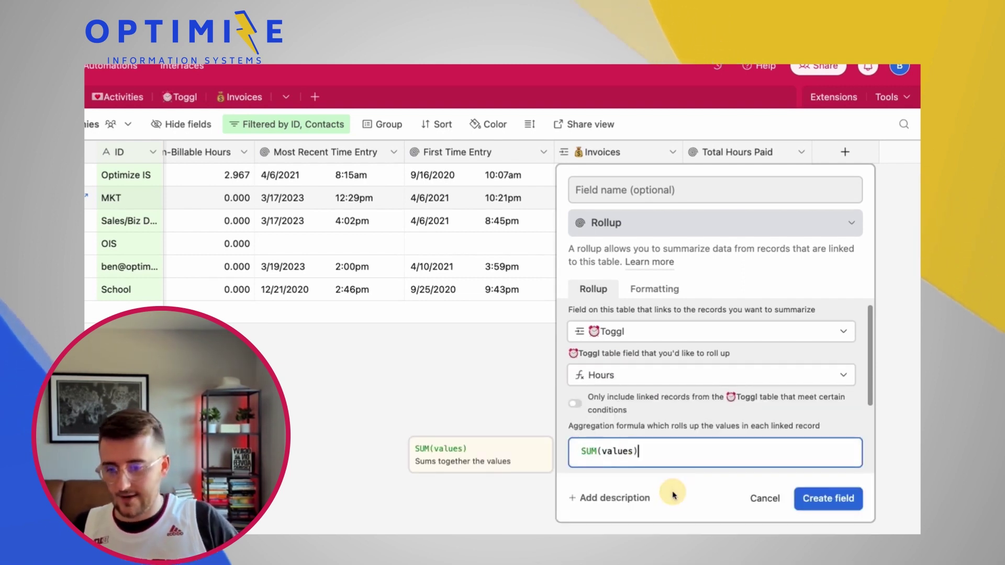
Restrict the rollup to linked Toggl records where Non-Billable? is unchecked, and create the field.
{"action": "left_click", "coordinate": [595, 401]}
{"action": "left_click", "coordinate": [574, 373]}
{"action": "scroll", "coordinate": [566, 476], "scroll_direction": "down", "scroll_amount": 5}
{"action": "scroll", "coordinate": [567, 476], "scroll_direction": "up", "scroll_amount": 3}
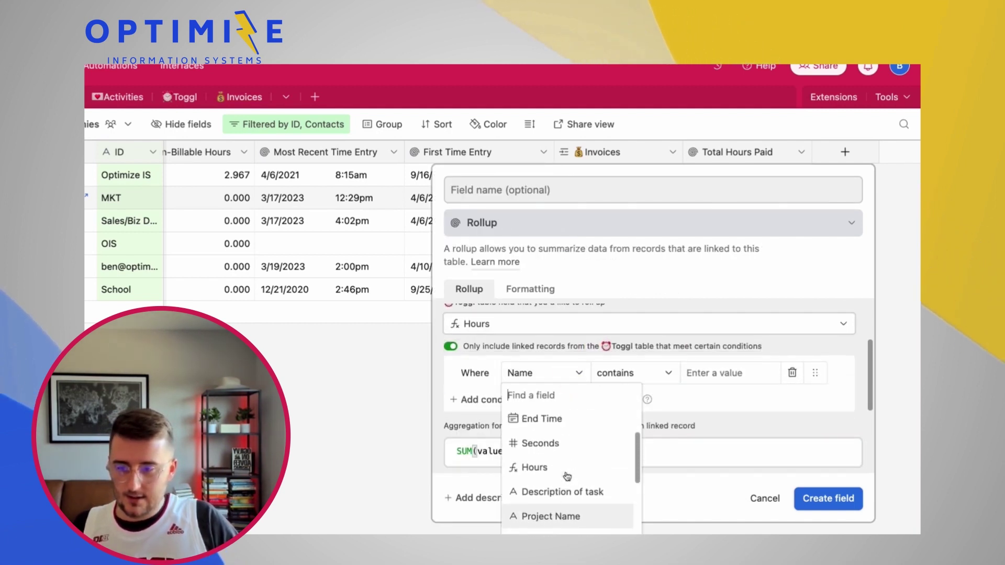
{"action": "scroll", "coordinate": [567, 476], "scroll_direction": "up", "scroll_amount": 3}
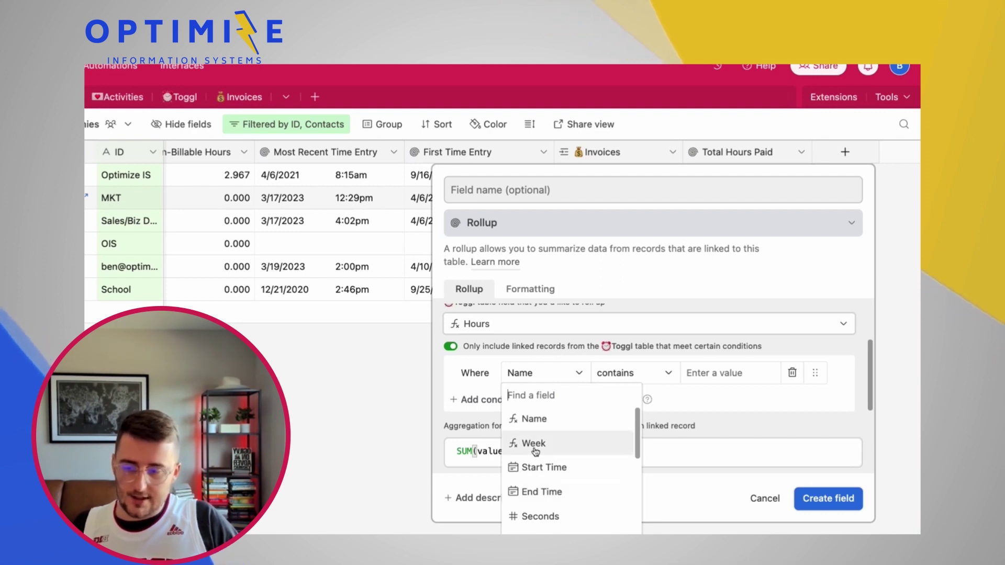
{"action": "scroll", "coordinate": [535, 451], "scroll_direction": "down", "scroll_amount": 6}
{"action": "scroll", "coordinate": [552, 459], "scroll_direction": "up", "scroll_amount": 2}
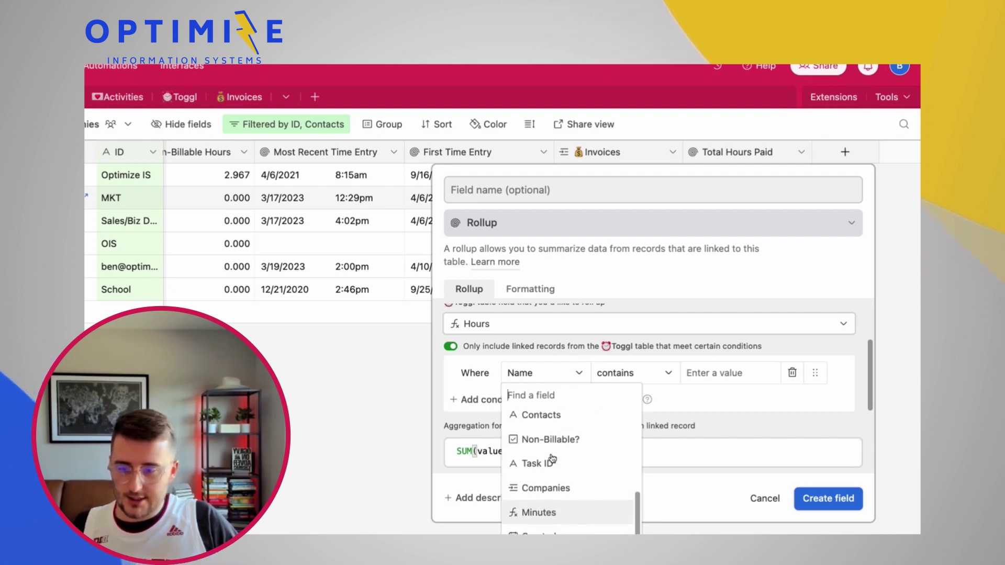
{"action": "left_click", "coordinate": [549, 451]}
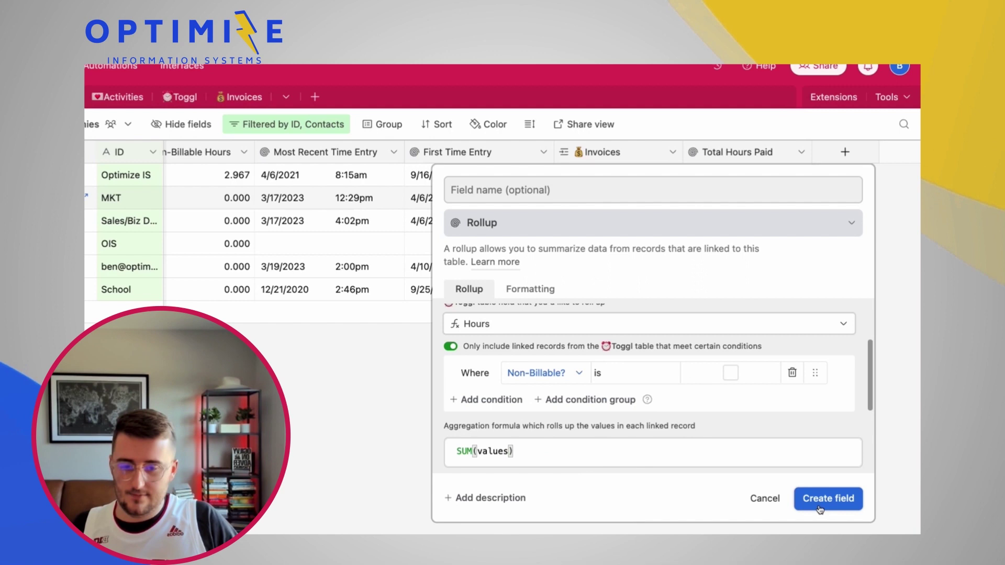
{"action": "left_click", "coordinate": [820, 505]}
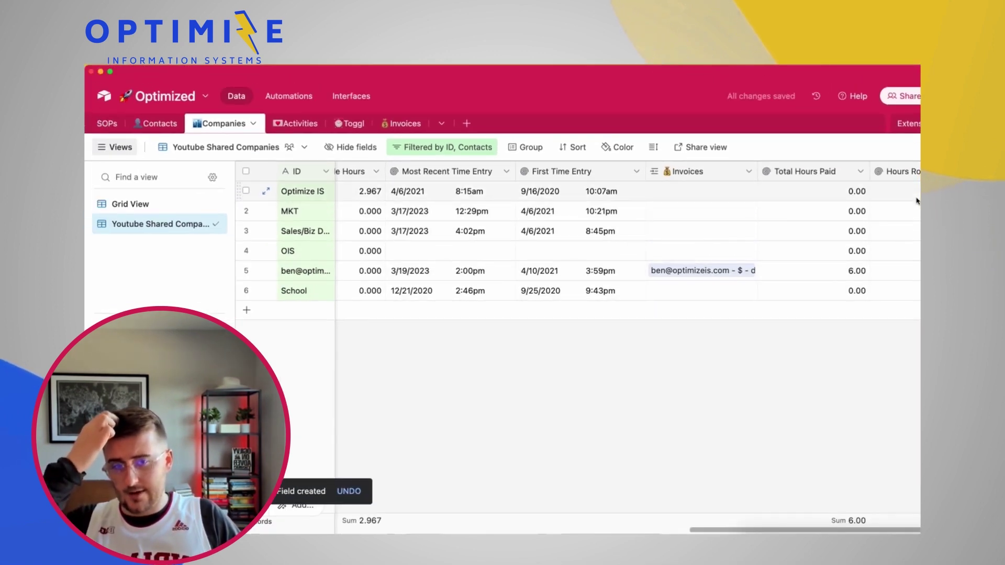
Compare the Total Billable Hours values with those of the new hours rollup field.
{"action": "scroll", "coordinate": [890, 200], "scroll_direction": "left", "scroll_amount": 10}
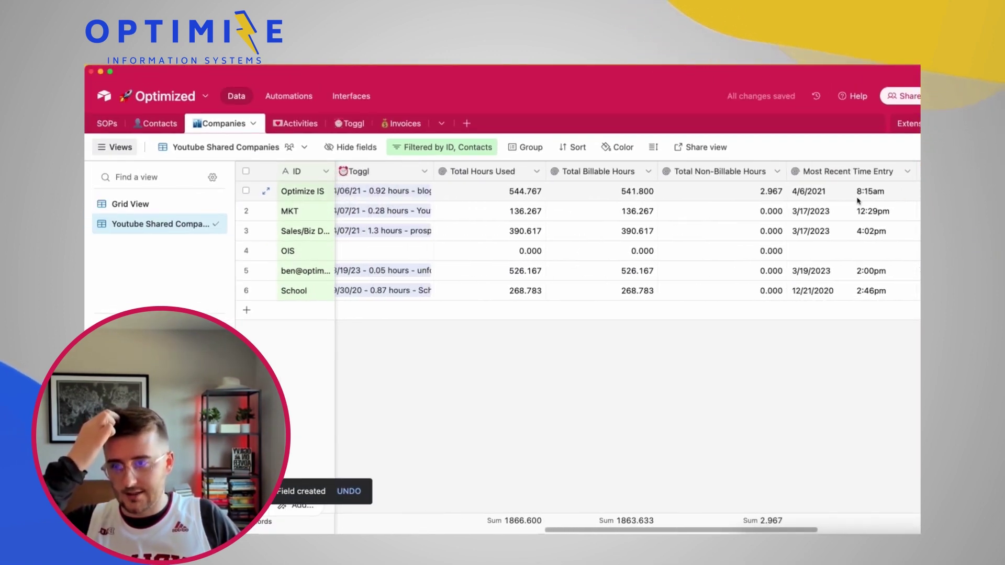
{"action": "left_click", "coordinate": [638, 197]}
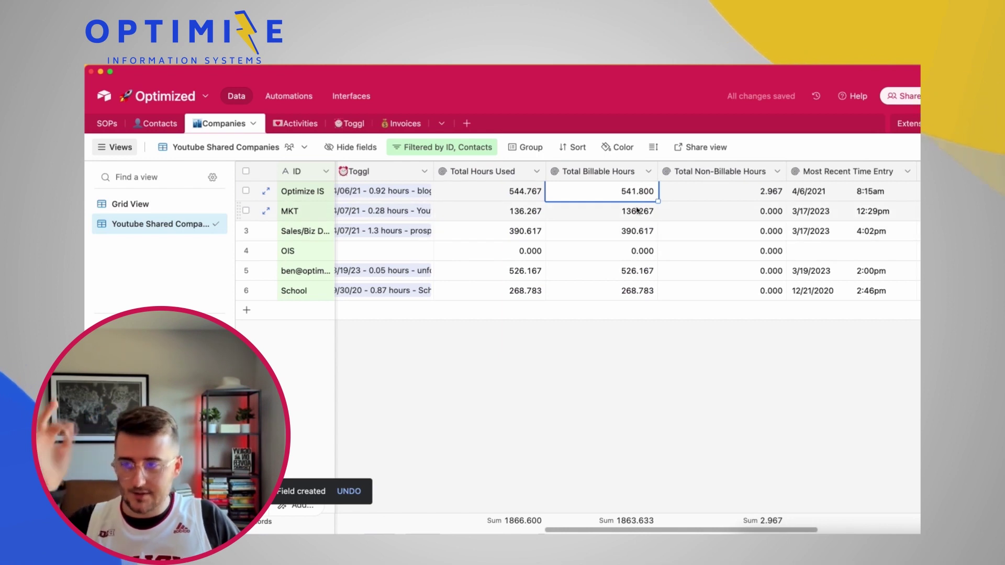
{"action": "scroll", "coordinate": [638, 210], "scroll_direction": "right", "scroll_amount": 10}
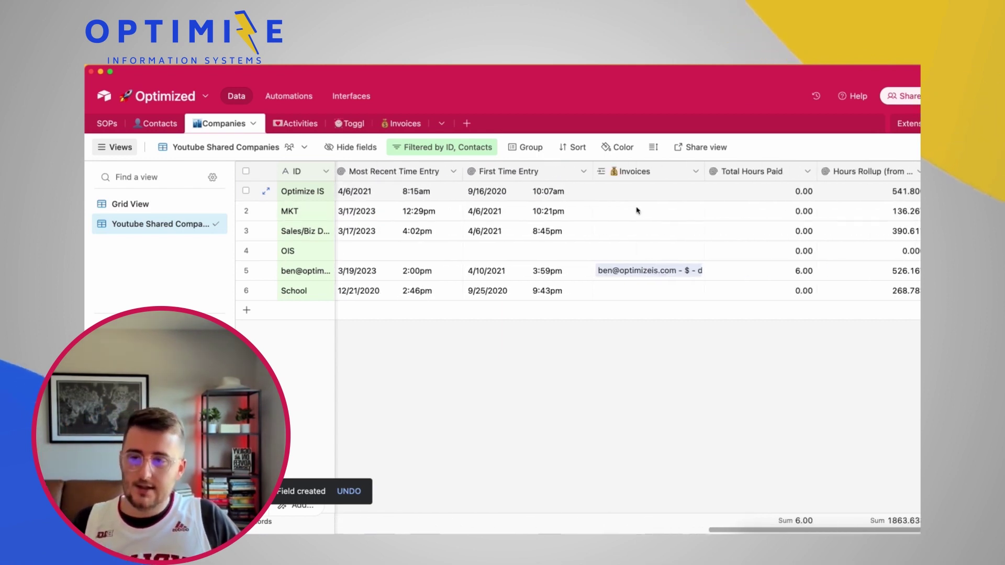
Delete the new Toggl hours rollup field from the Companies table.
{"action": "right_click", "coordinate": [859, 171]}
{"action": "scroll", "coordinate": [843, 472], "scroll_direction": "down", "scroll_amount": 2}
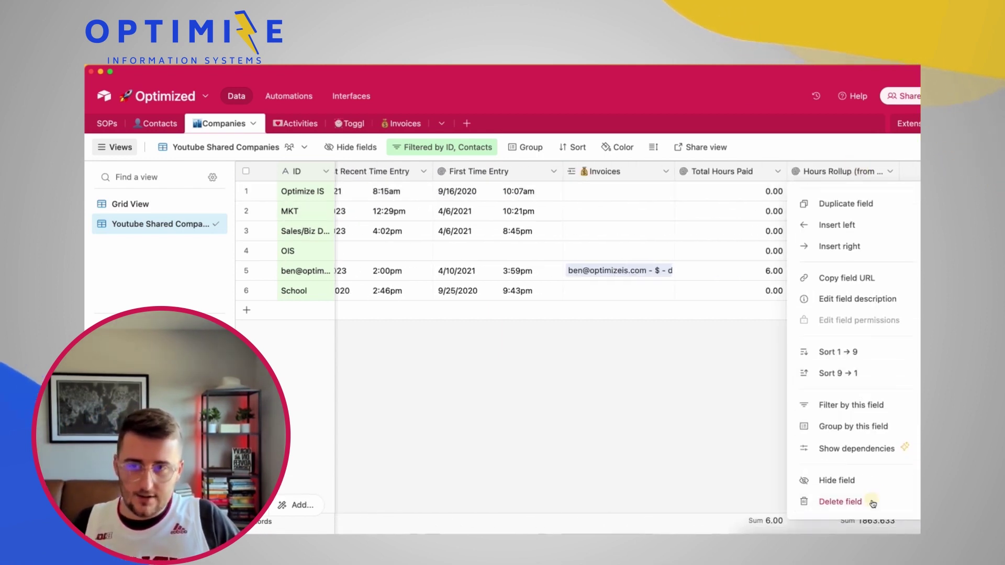
{"action": "left_click", "coordinate": [872, 502]}
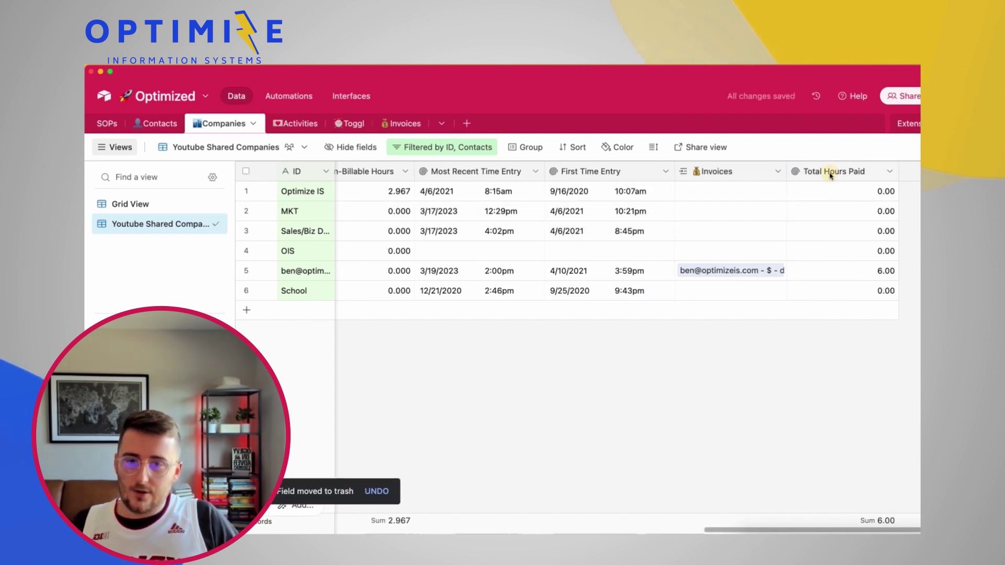
In the Invoices table, change the third invoice's Line Items value to PDF and check its Exclude from hours? box.
{"action": "left_click", "coordinate": [831, 171]}
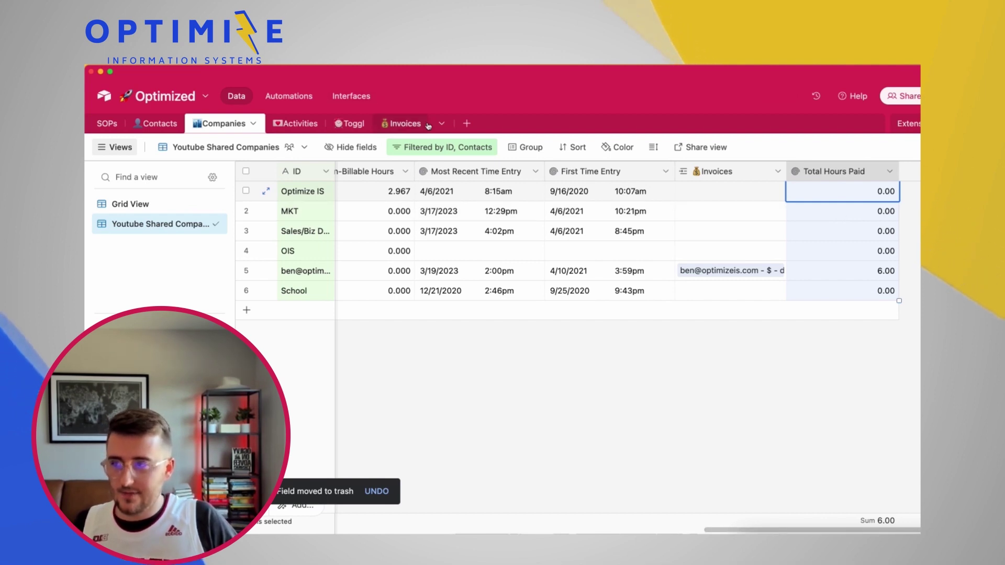
{"action": "left_click", "coordinate": [403, 123]}
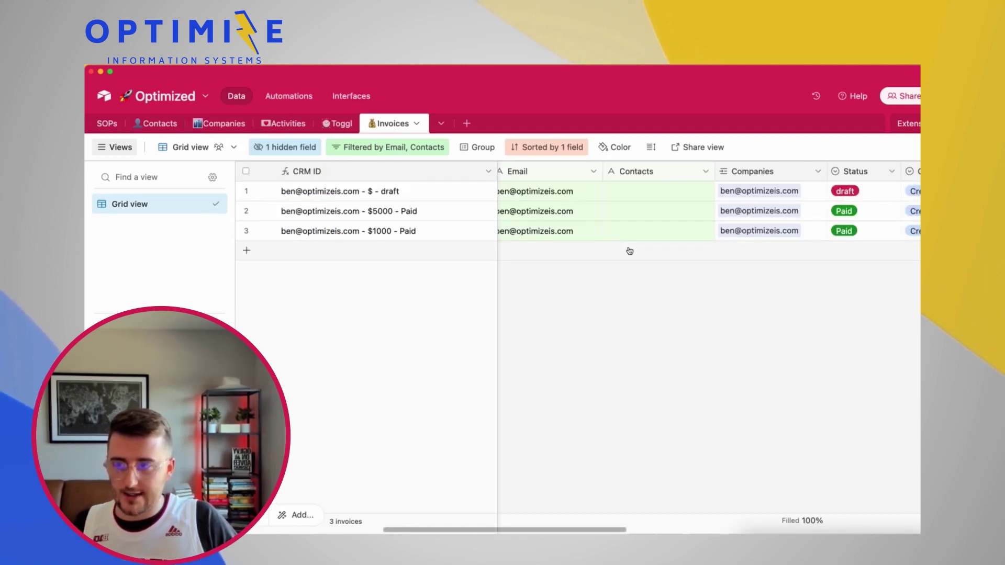
{"action": "scroll", "coordinate": [630, 251], "scroll_direction": "right", "scroll_amount": 10}
{"action": "left_click", "coordinate": [606, 230]}
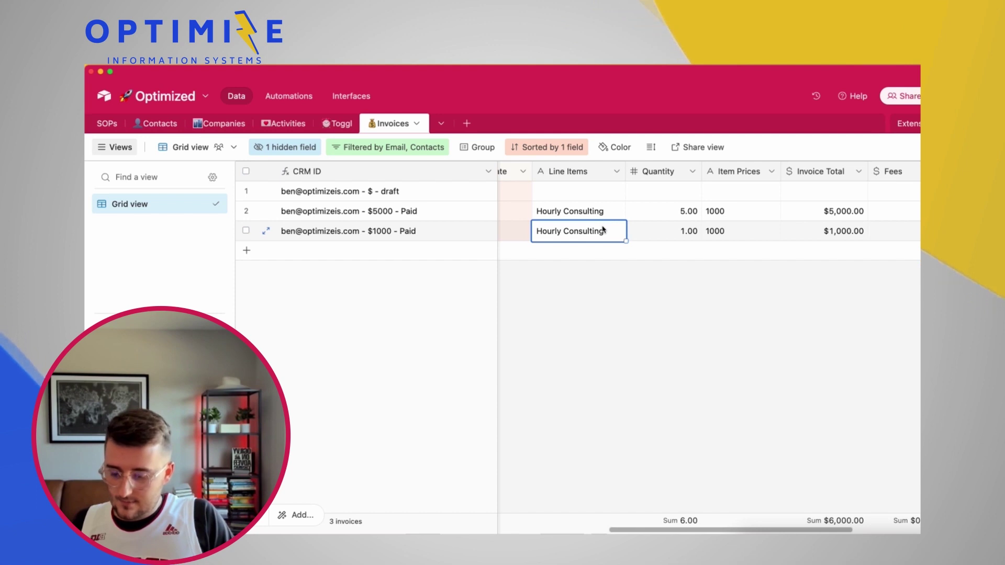
{"action": "type", "text": "PDF"}
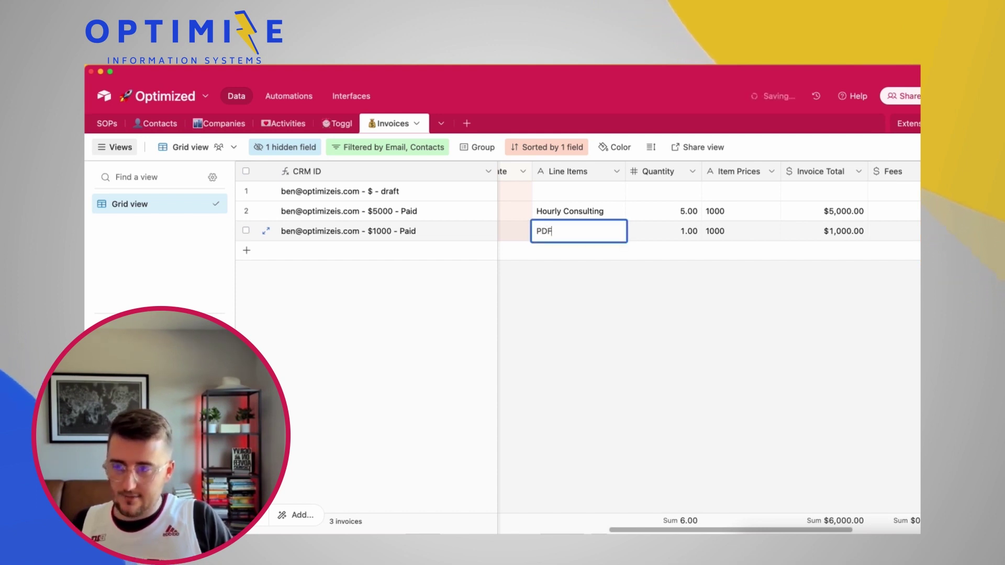
{"action": "left_click", "coordinate": [667, 287]}
{"action": "scroll", "coordinate": [671, 289], "scroll_direction": "right", "scroll_amount": 10}
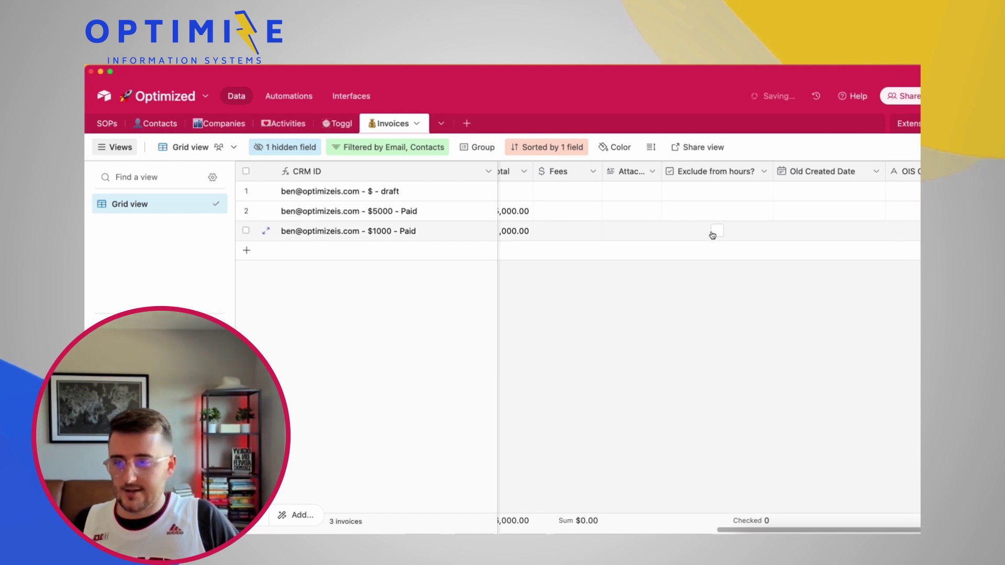
{"action": "left_click", "coordinate": [717, 232]}
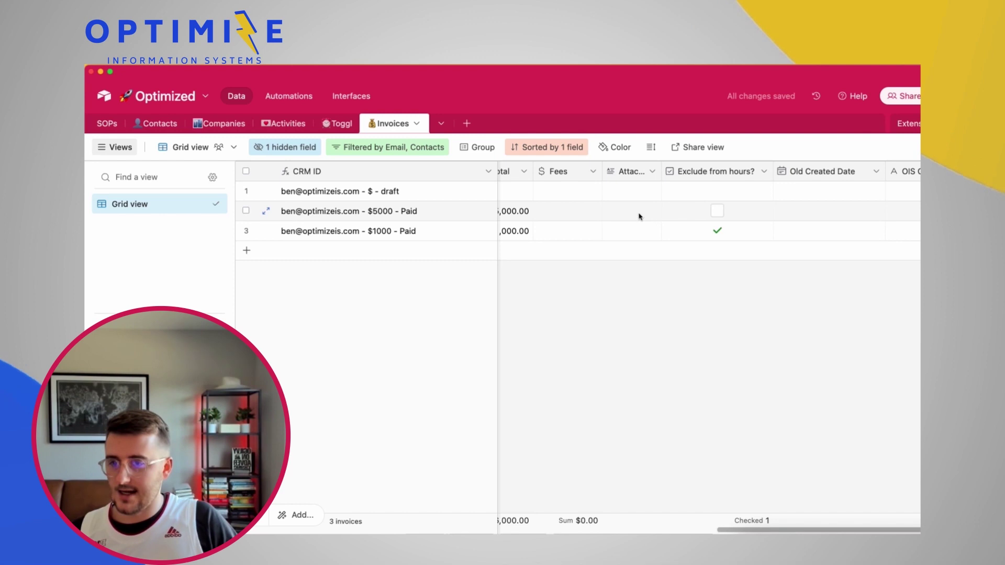
In the Companies table, restrict the Total Hours Paid rollup to linked invoices where Exclude from hours? is unchecked, and save the field.
{"action": "scroll", "coordinate": [639, 215], "scroll_direction": "left", "scroll_amount": 3}
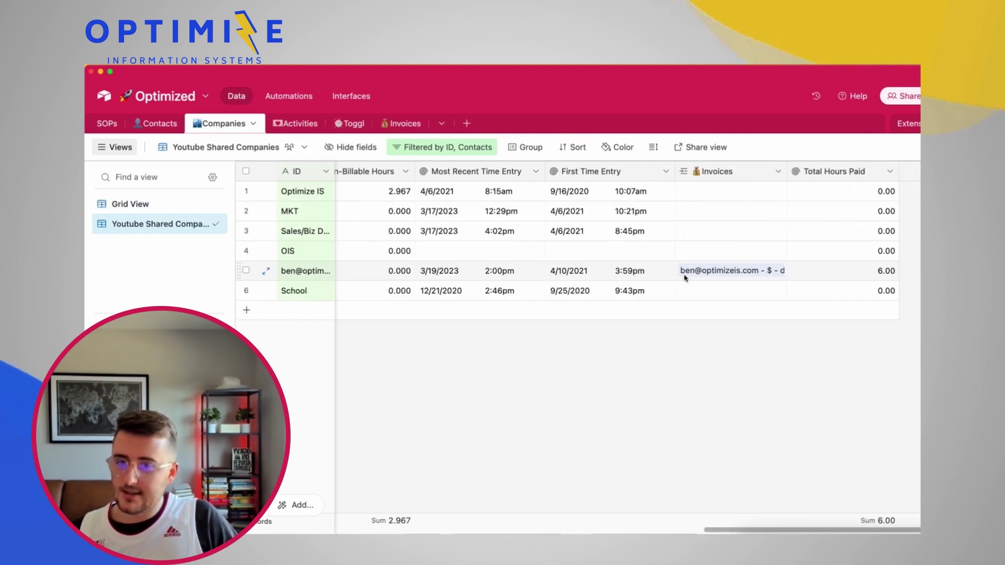
{"action": "left_click", "coordinate": [882, 269]}
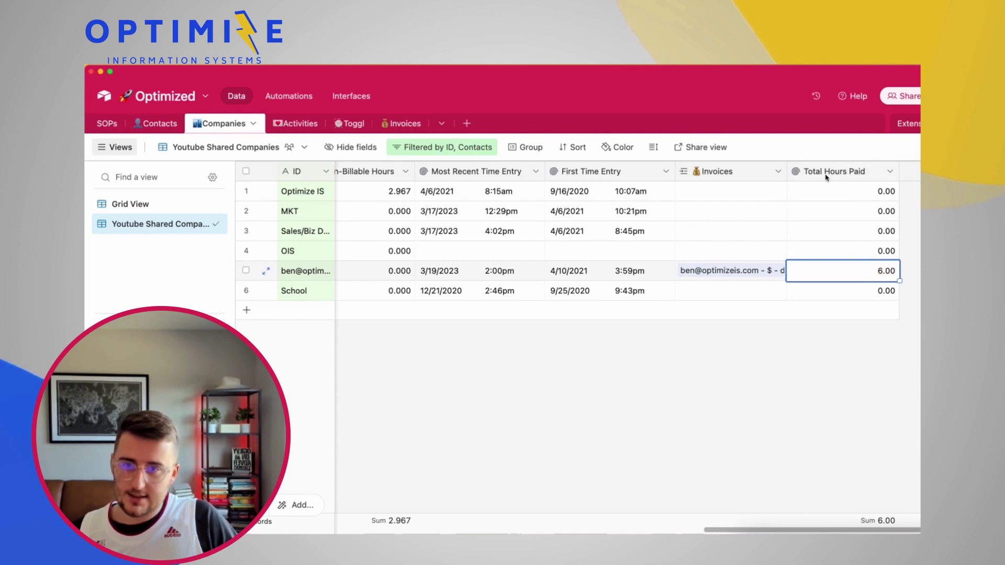
{"action": "double_click", "coordinate": [826, 173]}
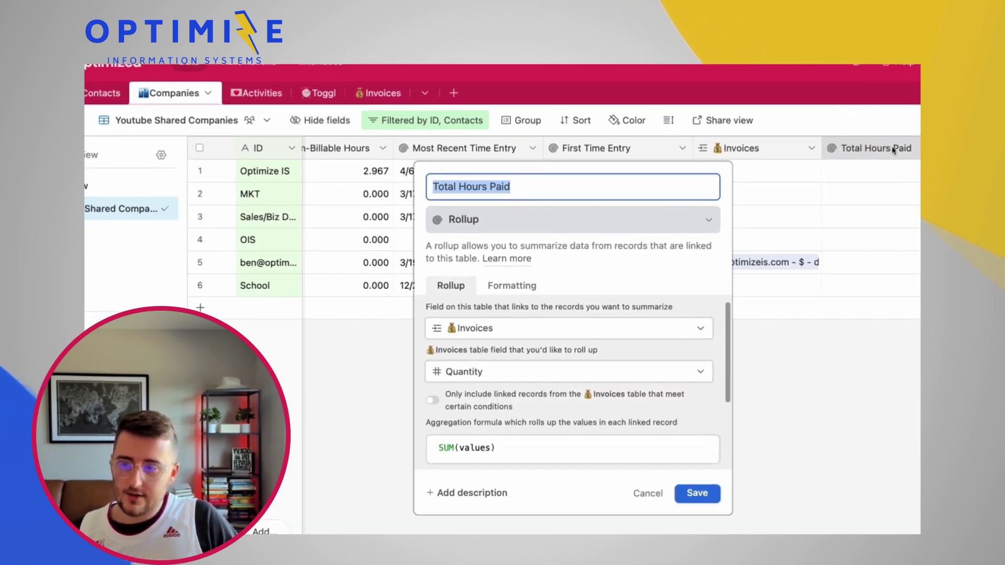
{"action": "left_click", "coordinate": [475, 405]}
{"action": "left_click", "coordinate": [526, 378]}
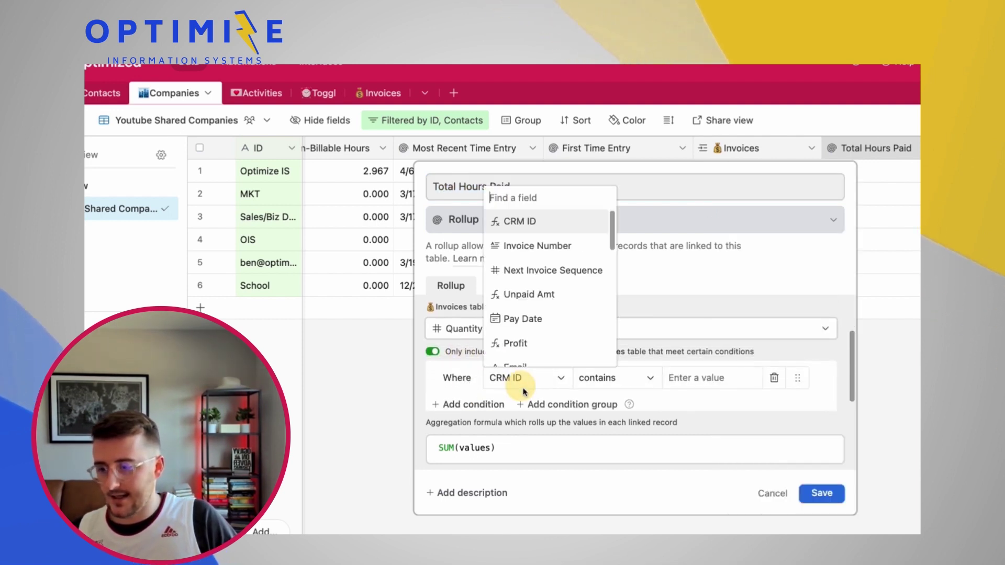
{"action": "scroll", "coordinate": [542, 306], "scroll_direction": "down", "scroll_amount": 3}
{"action": "scroll", "coordinate": [542, 307], "scroll_direction": "down", "scroll_amount": 5}
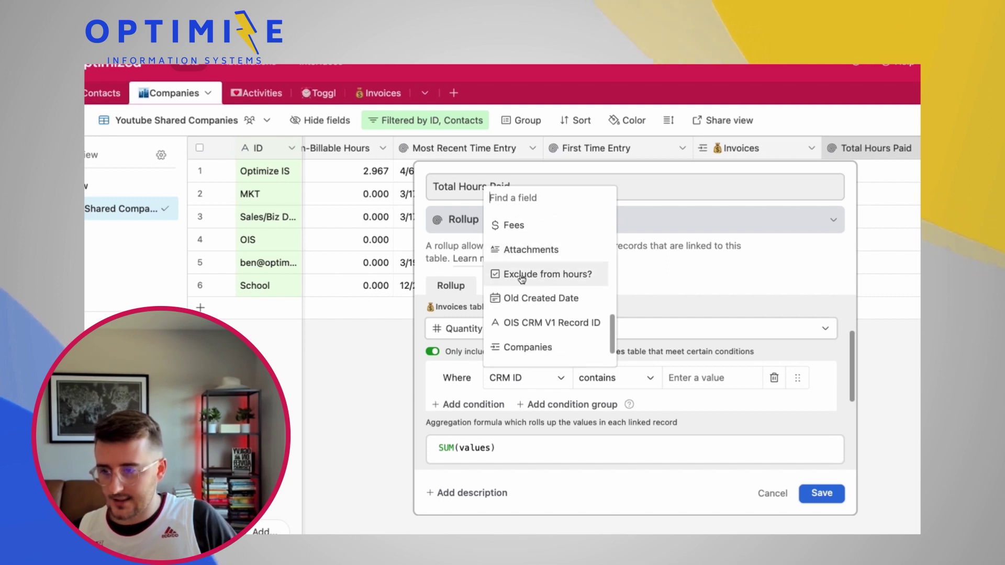
{"action": "left_click", "coordinate": [519, 274]}
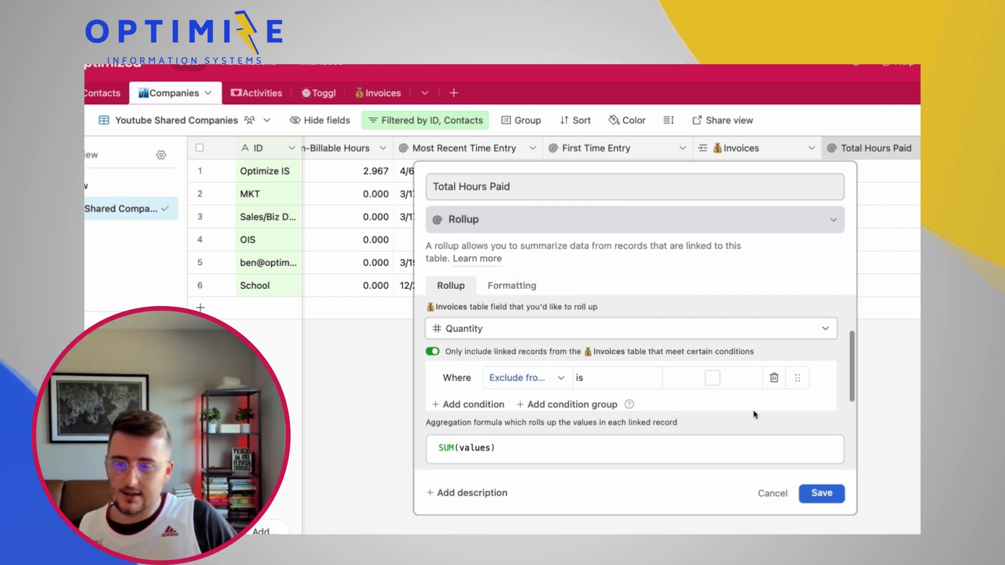
{"action": "left_click", "coordinate": [815, 494]}
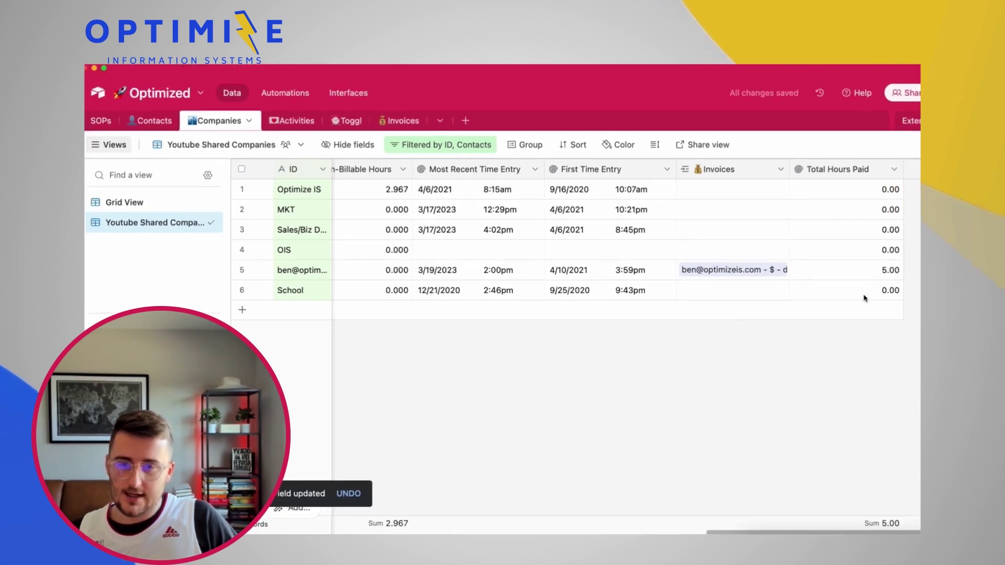
{"action": "left_click", "coordinate": [896, 268]}
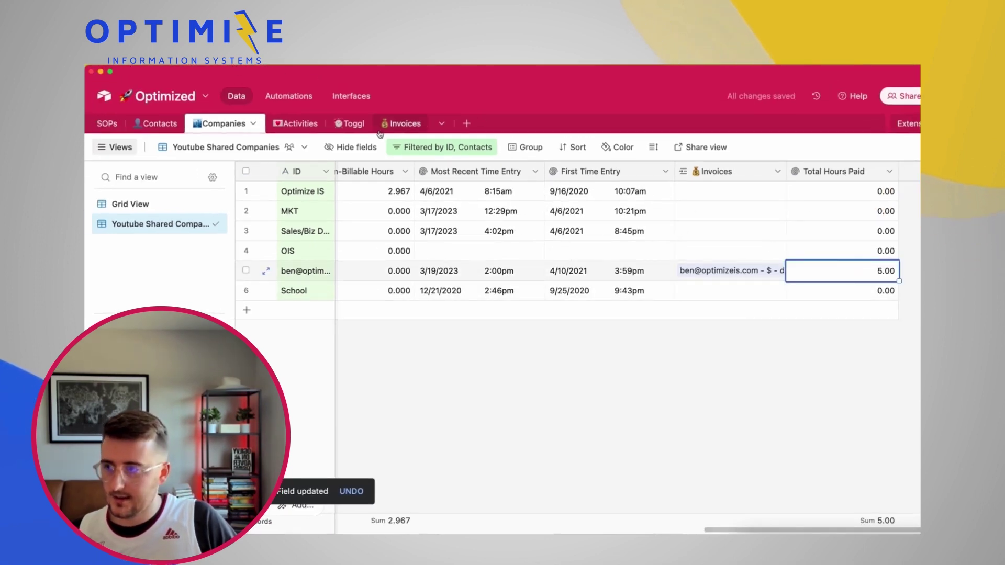
Clear the third invoice's Exclude from hours? box in Invoices, and check the fifth company's Total Hours Paid in Companies.
{"action": "left_click", "coordinate": [402, 122]}
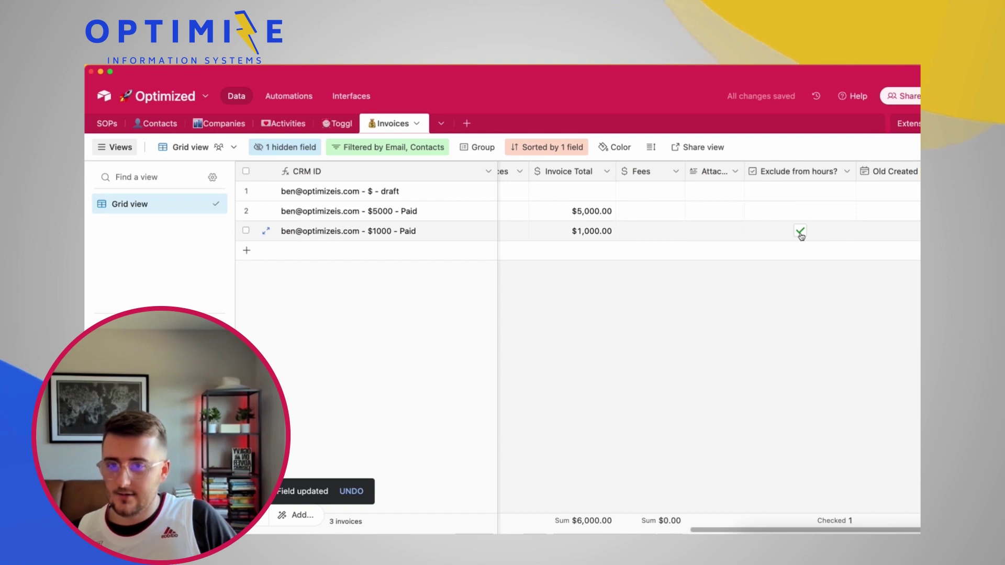
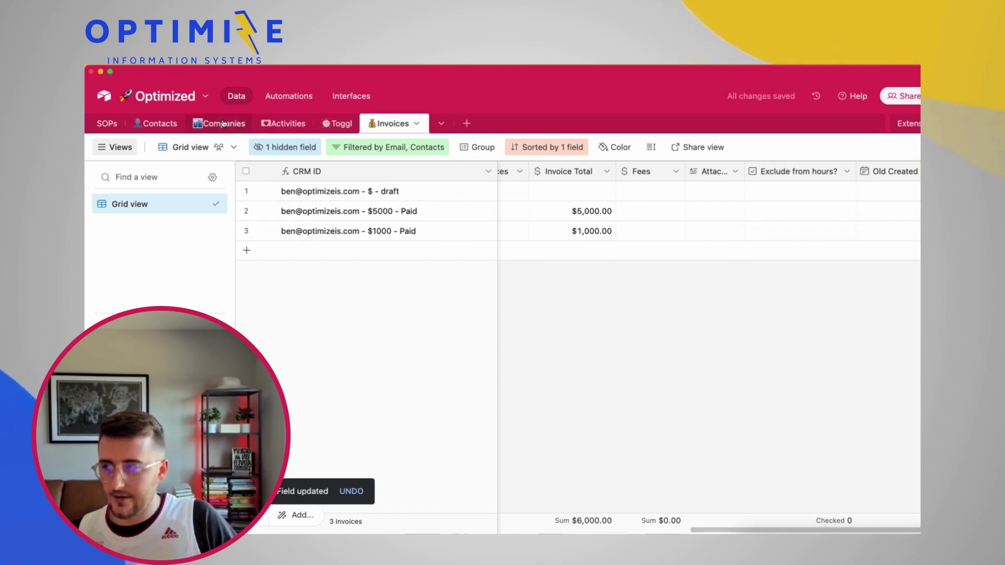
{"action": "left_click", "coordinate": [222, 124]}
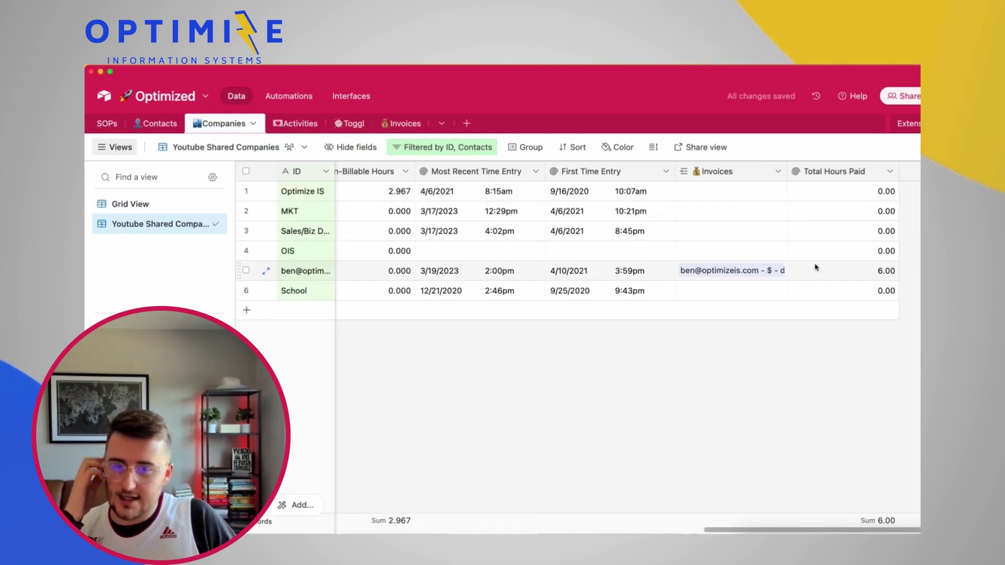
{"action": "left_click", "coordinate": [847, 273]}
Rename the Total Billable Hours field in Companies to Total Billable Hours Used.
{"action": "scroll", "coordinate": [851, 264], "scroll_direction": "left", "scroll_amount": 5}
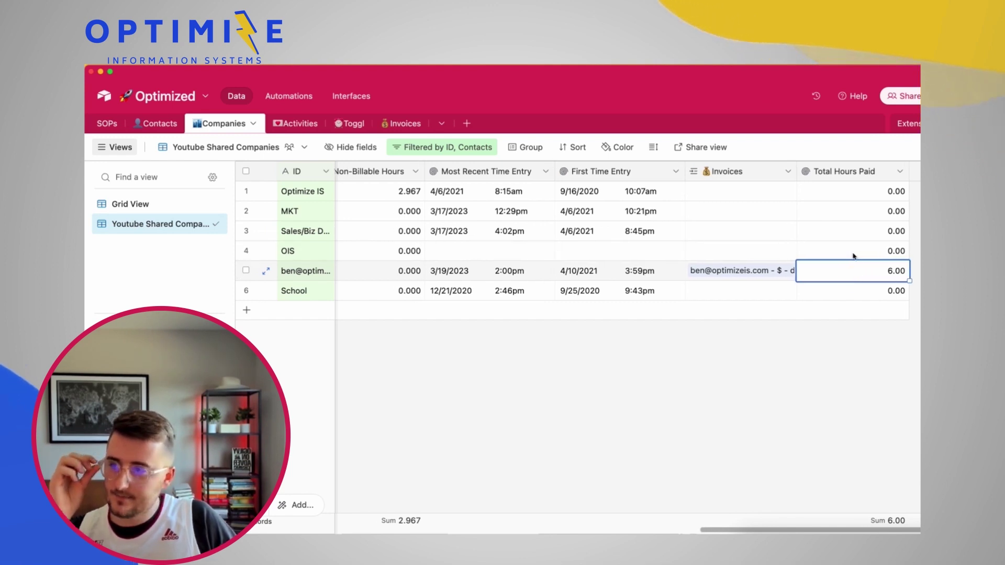
{"action": "scroll", "coordinate": [856, 265], "scroll_direction": "left", "scroll_amount": 2}
{"action": "scroll", "coordinate": [817, 269], "scroll_direction": "left", "scroll_amount": 2}
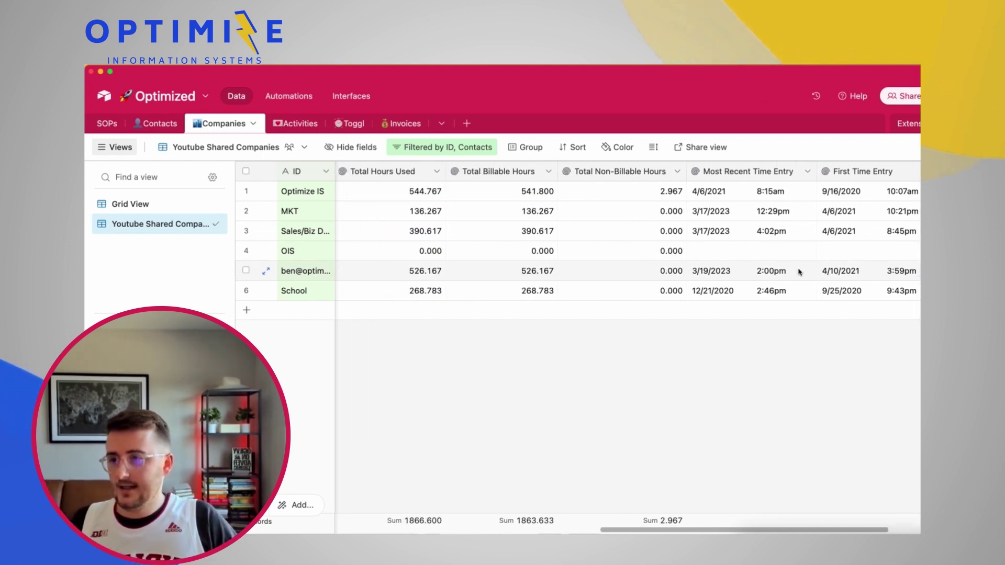
{"action": "left_click", "coordinate": [529, 173]}
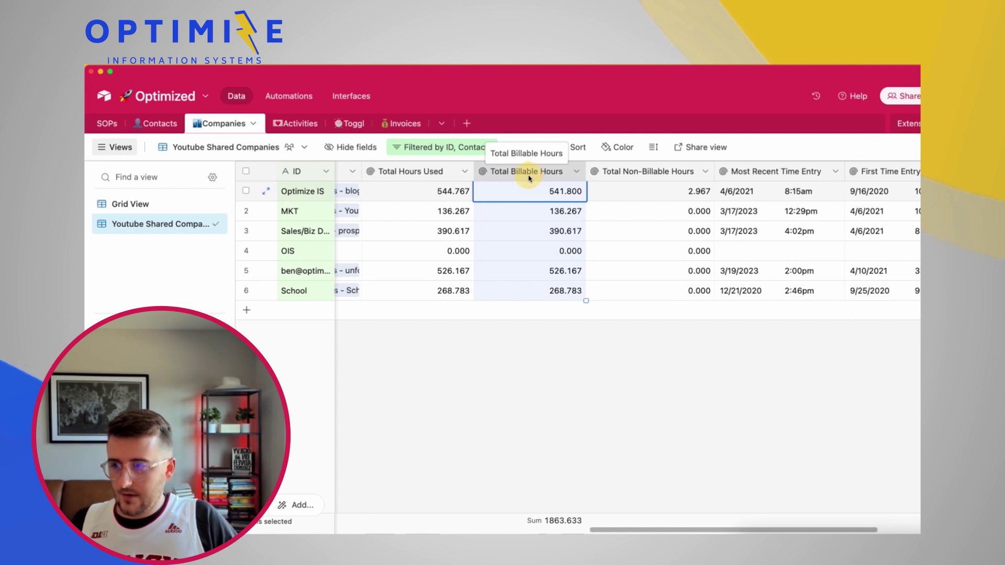
{"action": "double_click", "coordinate": [530, 172]}
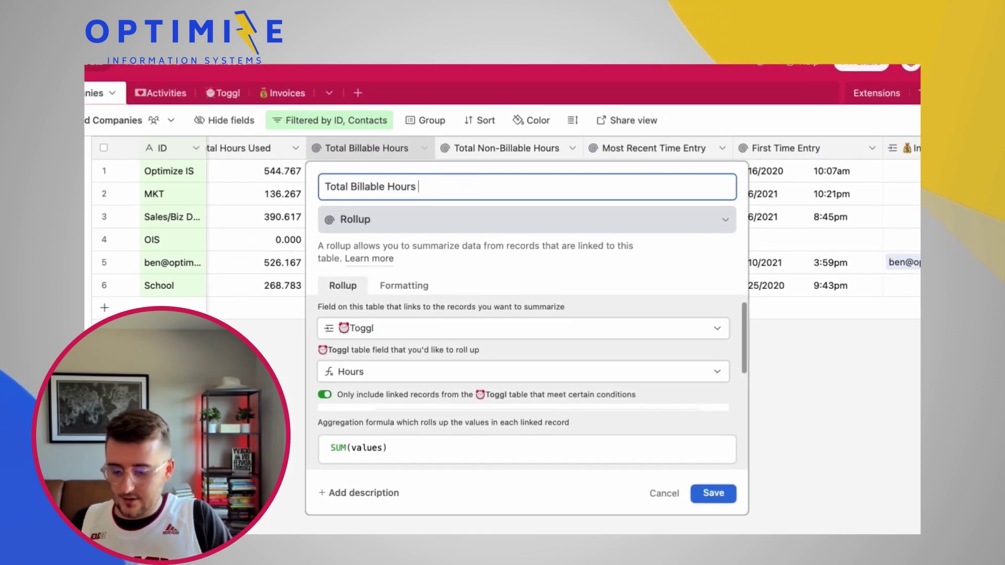
{"action": "key", "text": "Return"}
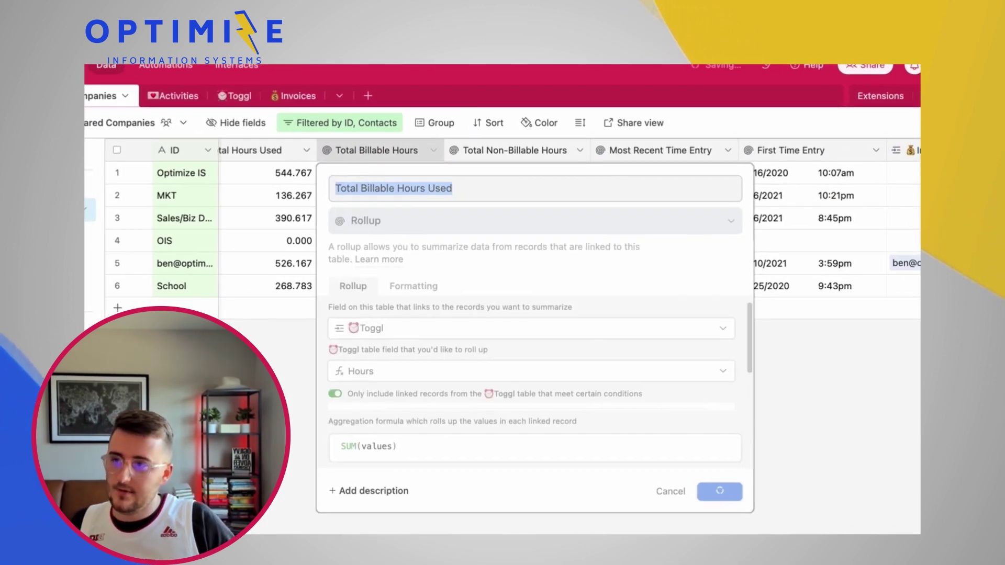
Start a new formula field after Total Hours Paid in the Companies table and name it Hours Remaining.
{"action": "scroll", "coordinate": [600, 217], "scroll_direction": "right", "scroll_amount": 5}
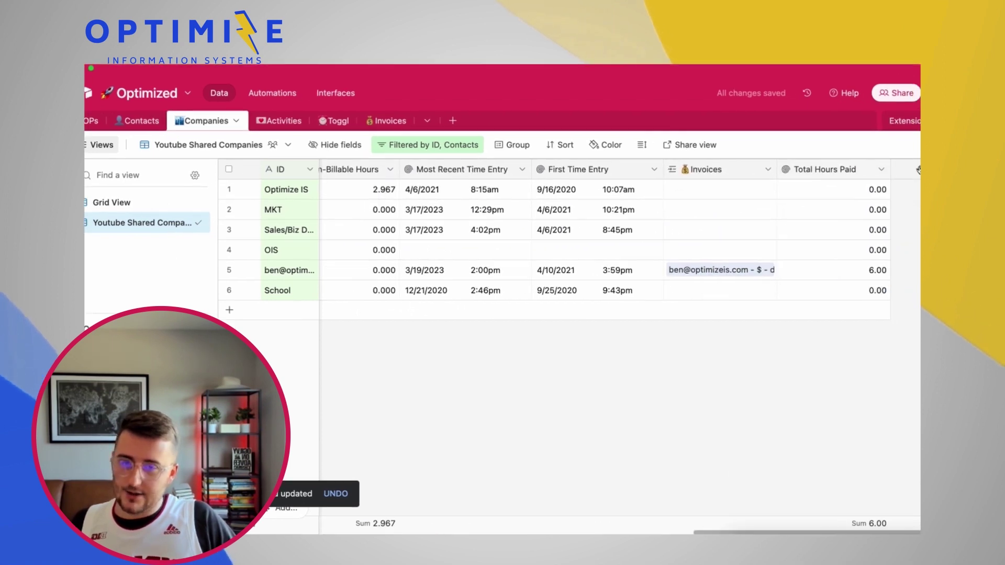
{"action": "left_click", "coordinate": [928, 171]}
{"action": "left_click", "coordinate": [675, 221]}
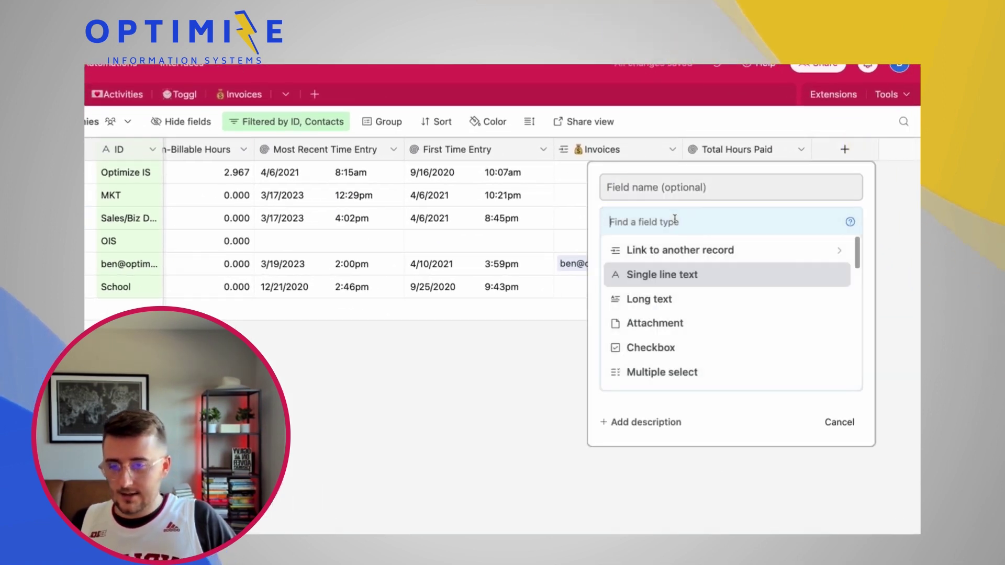
{"action": "type", "text": "f"}
{"action": "left_click", "coordinate": [668, 251]}
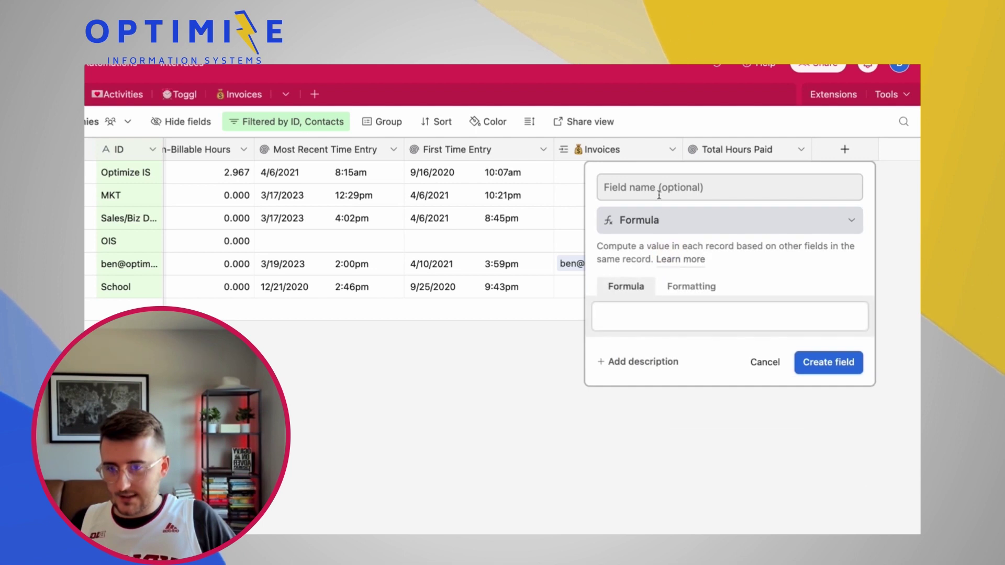
{"action": "left_click", "coordinate": [659, 191]}
{"action": "type", "text": "Hours Remaining"}
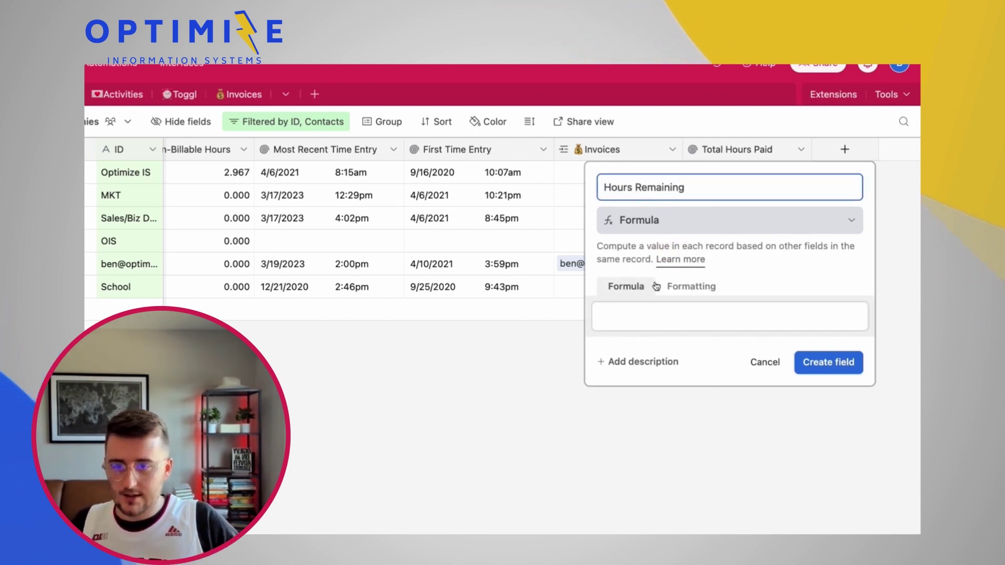
Enter the formula {Total Hours Paid}-{Total Billable Hours Used} for the Hours Remaining field.
{"action": "left_click", "coordinate": [668, 310]}
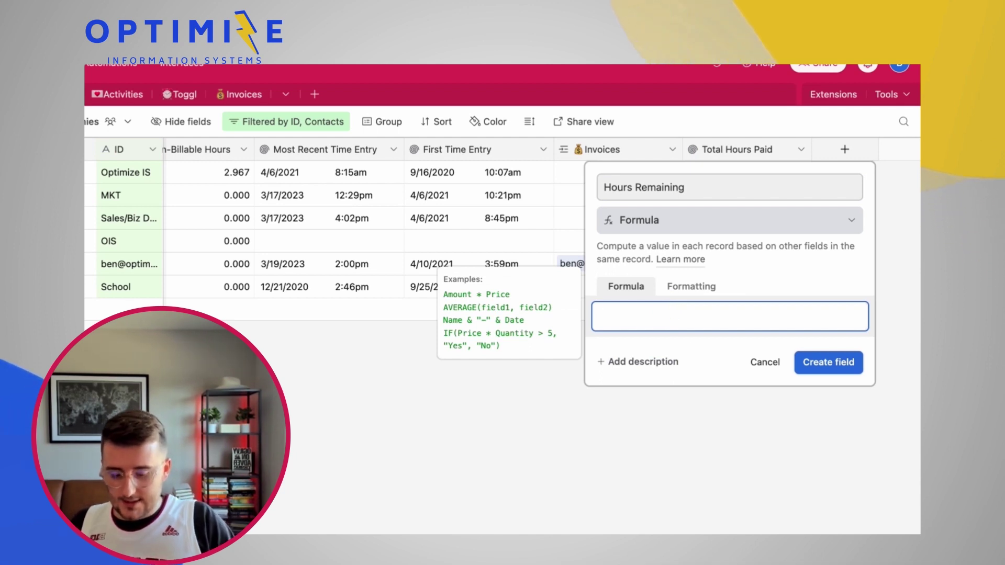
{"action": "left_click", "coordinate": [609, 315]}
{"action": "type", "text": "{total"}
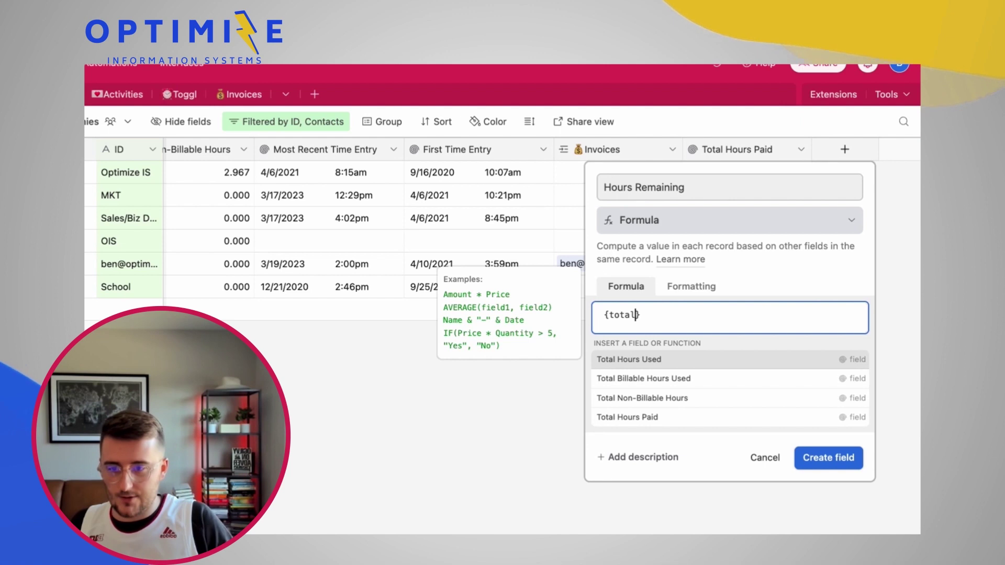
{"action": "left_click", "coordinate": [695, 417]}
{"action": "type", "text": "-"}
{"action": "type", "text": "{Total Billable Hours Used}"}
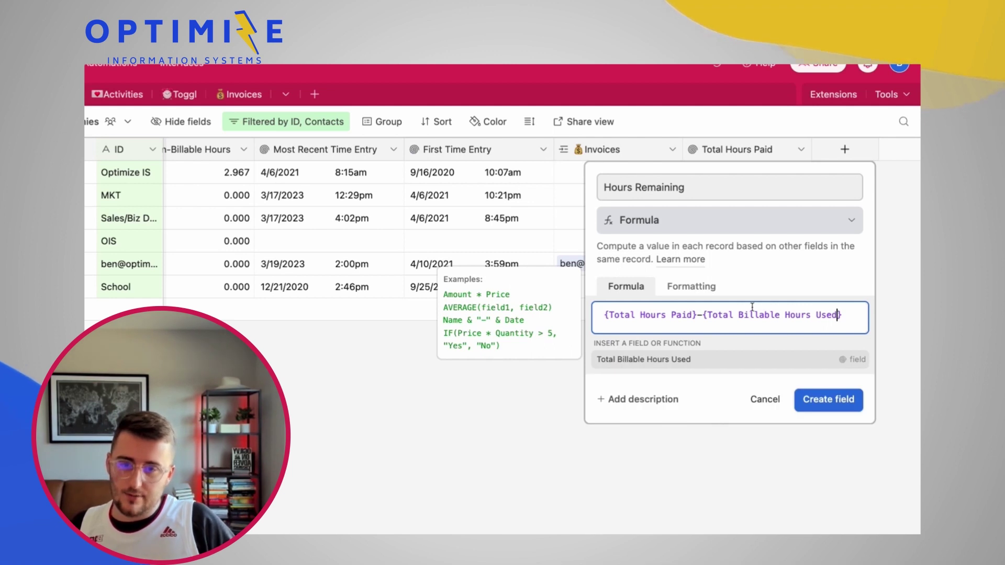
Format Hours Remaining as a decimal with 1.00 precision, create the field, and check the fifth company's result.
{"action": "left_click", "coordinate": [695, 287]}
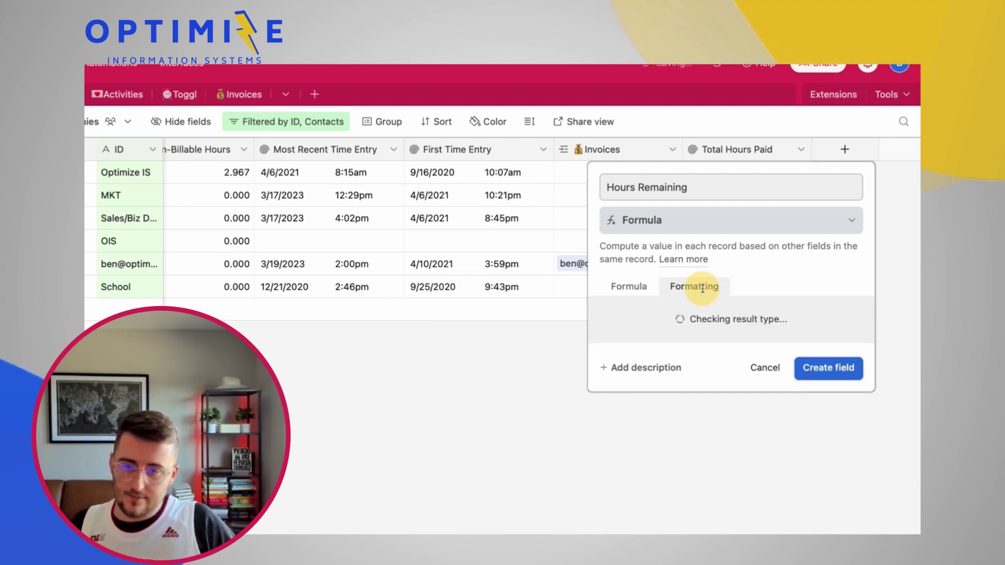
{"action": "left_click", "coordinate": [681, 329]}
{"action": "left_click", "coordinate": [677, 320]}
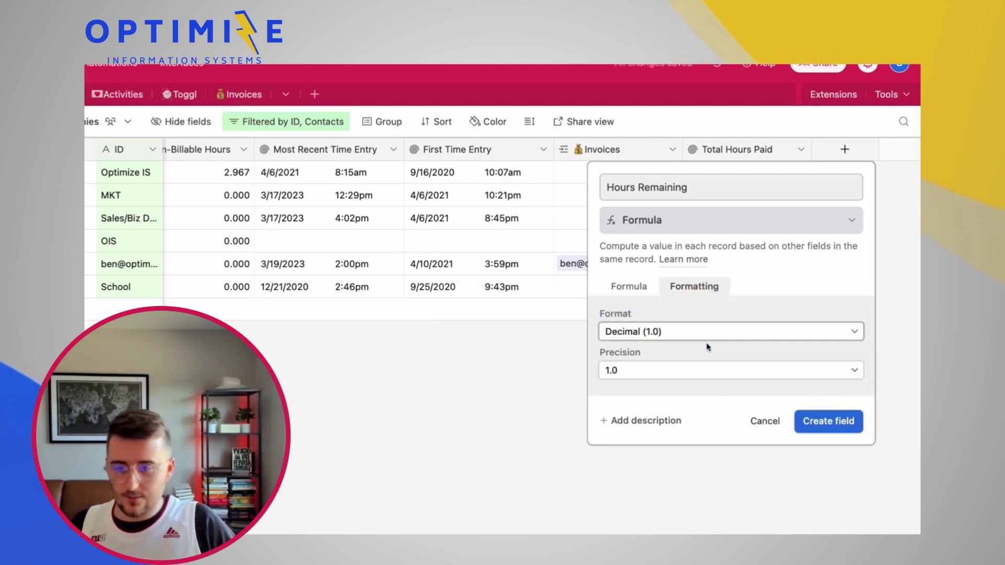
{"action": "left_click", "coordinate": [645, 370]}
{"action": "left_click", "coordinate": [638, 385]}
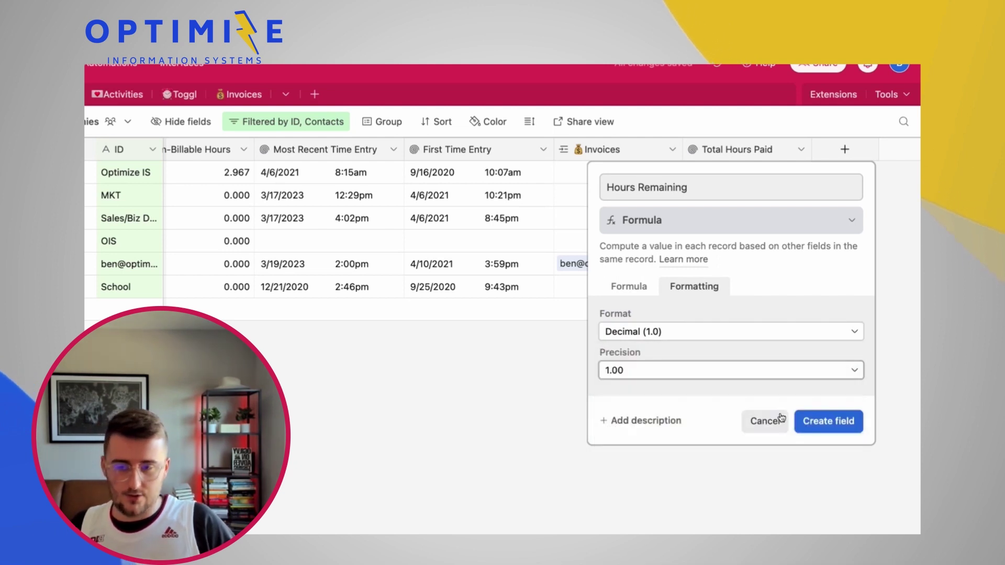
{"action": "left_click", "coordinate": [828, 422]}
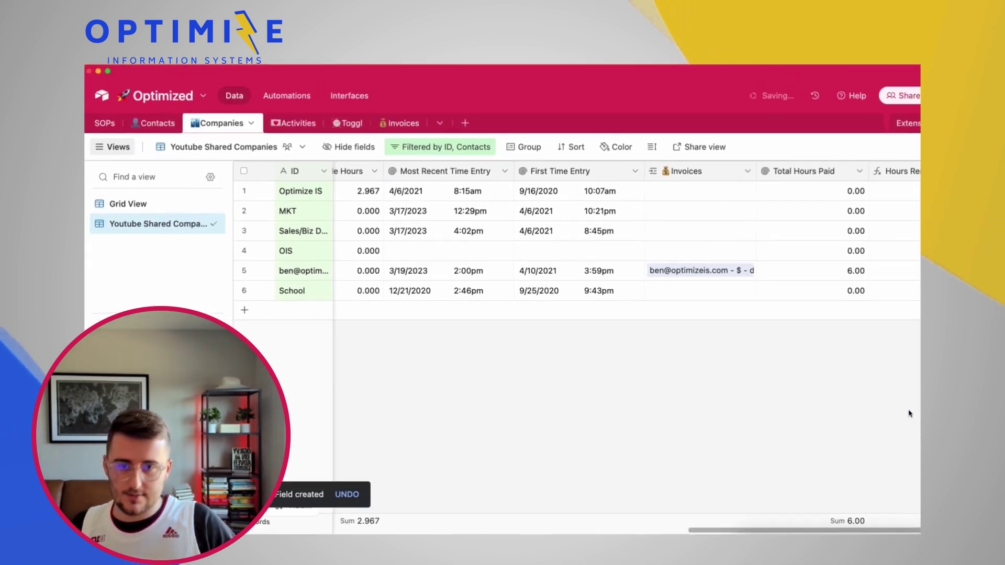
{"action": "scroll", "coordinate": [910, 414], "scroll_direction": "right", "scroll_amount": 3}
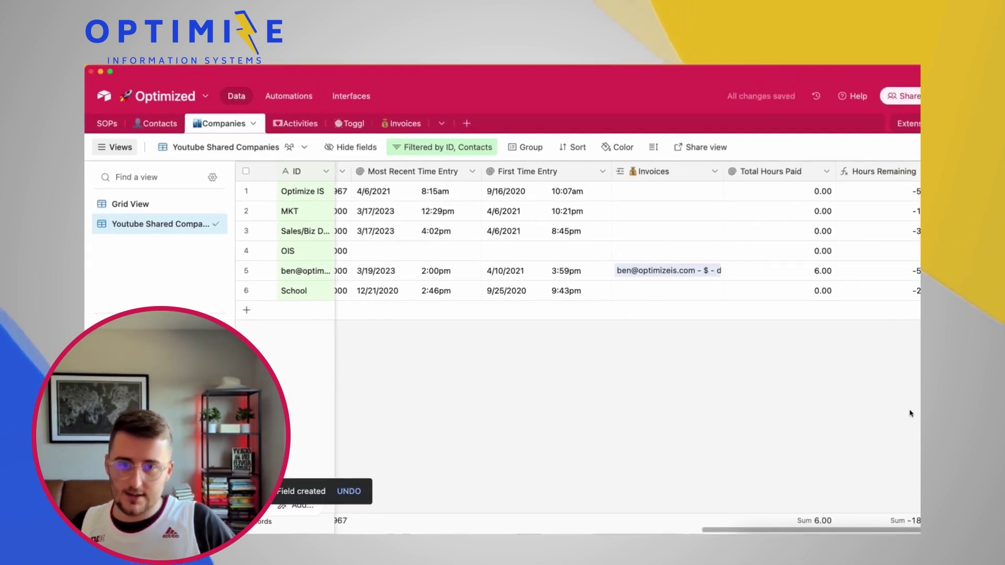
{"action": "left_click", "coordinate": [858, 271]}
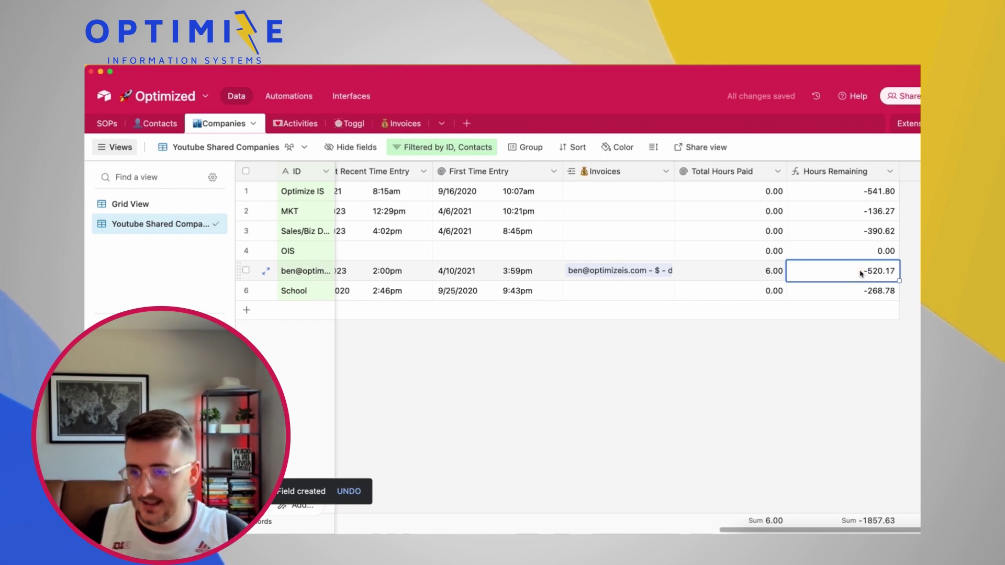
Move the Total Billable Hours Used column between Total Hours Paid and Hours Remaining.
{"action": "scroll", "coordinate": [861, 274], "scroll_direction": "left", "scroll_amount": 2}
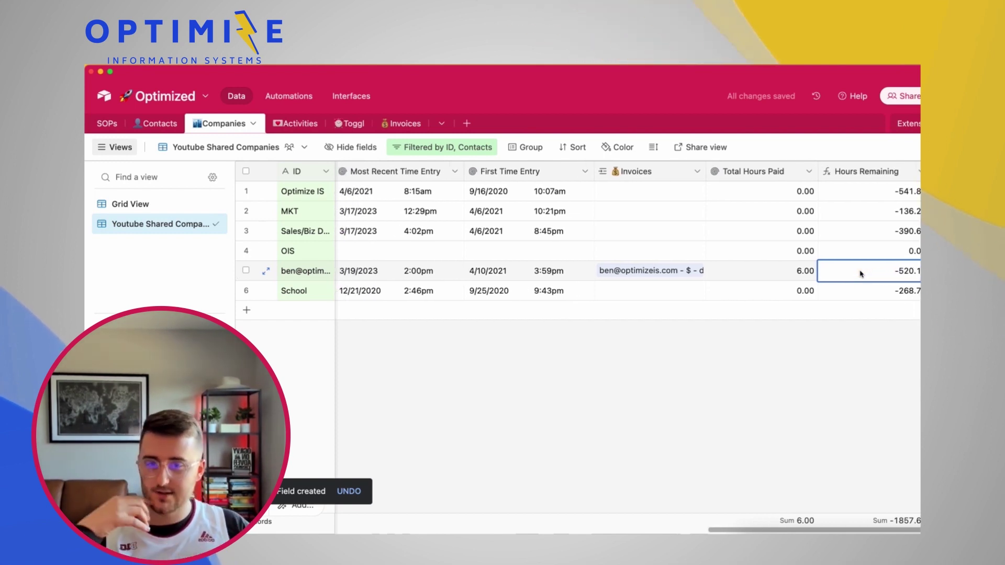
{"action": "scroll", "coordinate": [861, 273], "scroll_direction": "left", "scroll_amount": 10}
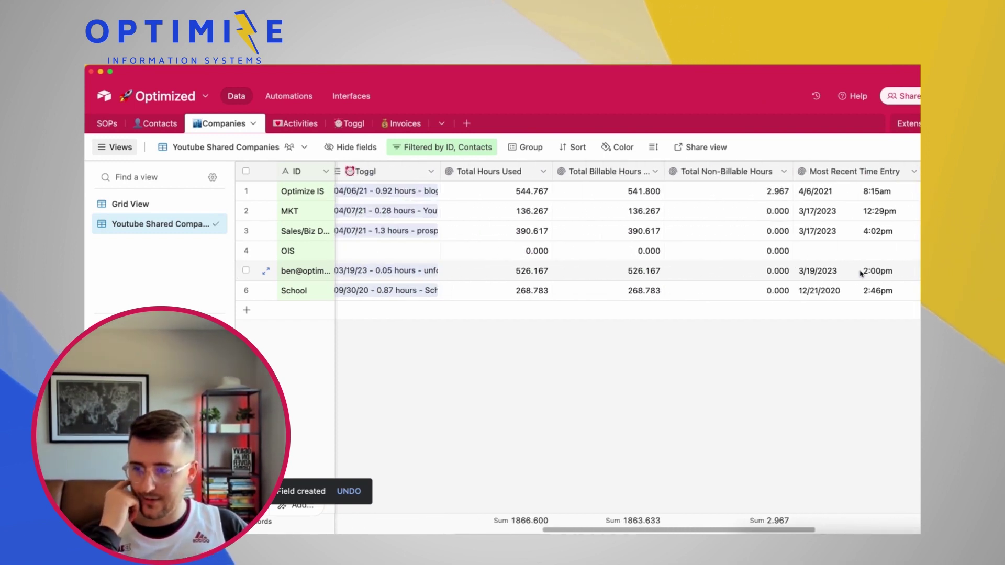
{"action": "scroll", "coordinate": [860, 273], "scroll_direction": "left", "scroll_amount": 1}
{"action": "left_click", "coordinate": [579, 271]}
{"action": "left_click", "coordinate": [645, 272]}
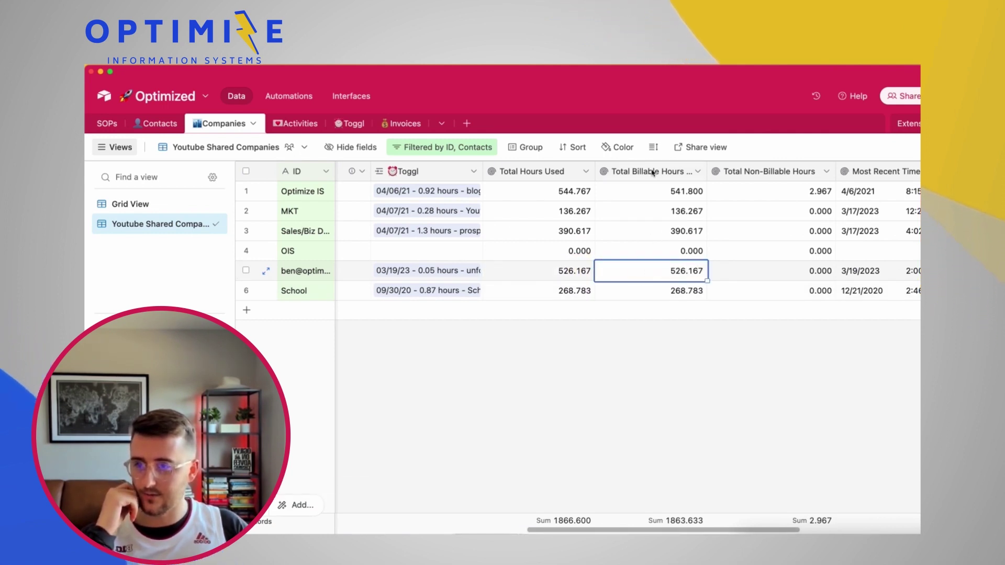
{"action": "scroll", "coordinate": [668, 168], "scroll_direction": "right", "scroll_amount": 7}
{"action": "scroll", "coordinate": [803, 197], "scroll_direction": "right", "scroll_amount": 5}
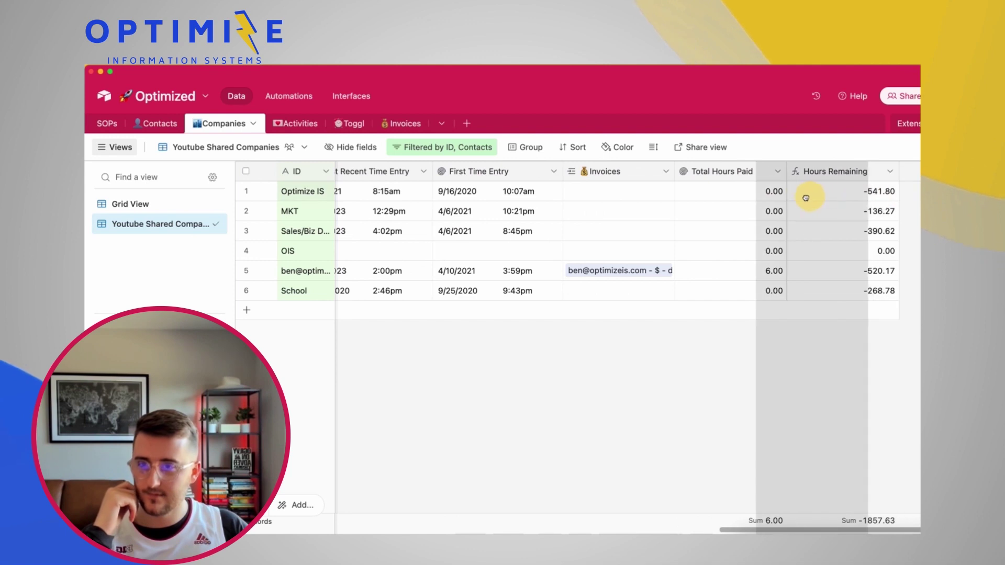
{"action": "left_click_drag", "start_coordinate": [803, 197], "coordinate": [780, 199]}
Compare the fifth company's invoice, Total Hours Paid and Hours Remaining values, and open the Hours Remaining formula for review.
{"action": "left_click", "coordinate": [652, 272]}
{"action": "left_click", "coordinate": [756, 271]}
{"action": "left_click", "coordinate": [858, 277]}
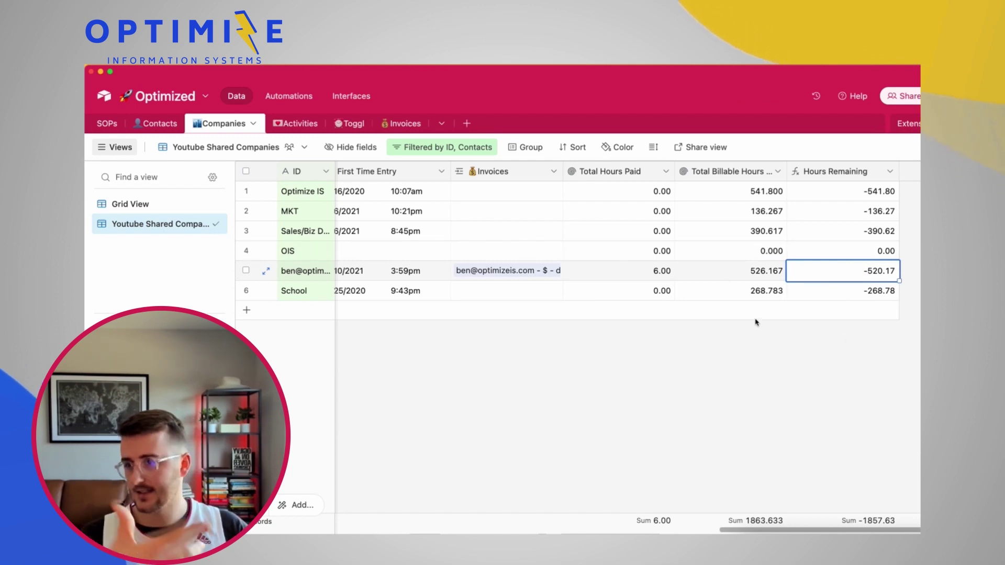
{"action": "double_click", "coordinate": [844, 173]}
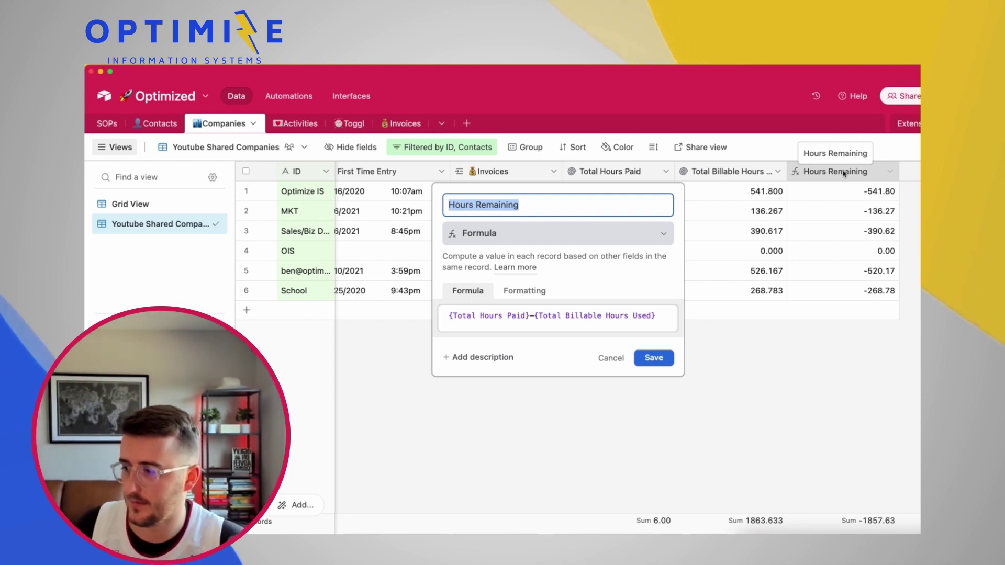
Start a new automation in the base with the trigger "When record matches conditions".
{"action": "left_click", "coordinate": [296, 101]}
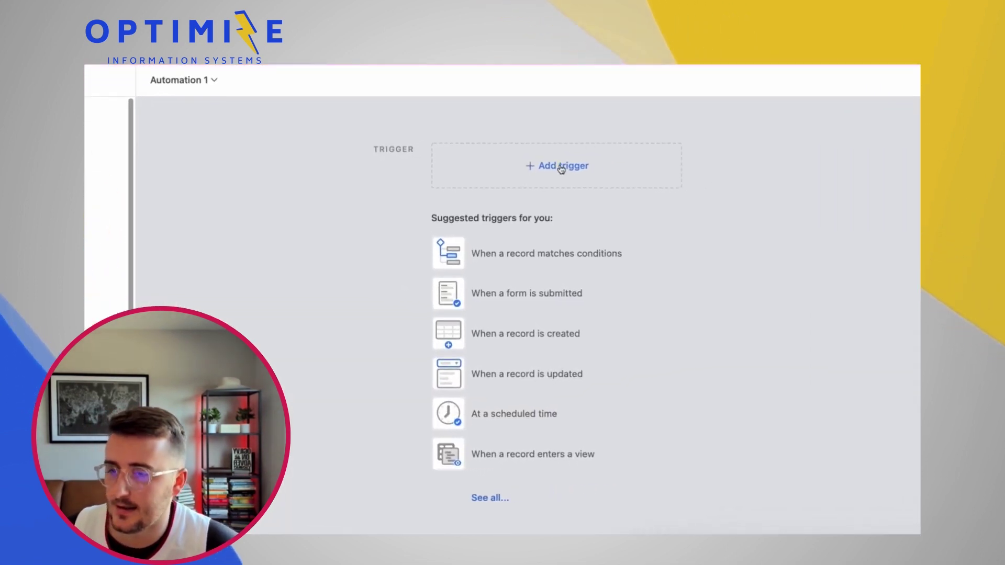
{"action": "left_click", "coordinate": [576, 162]}
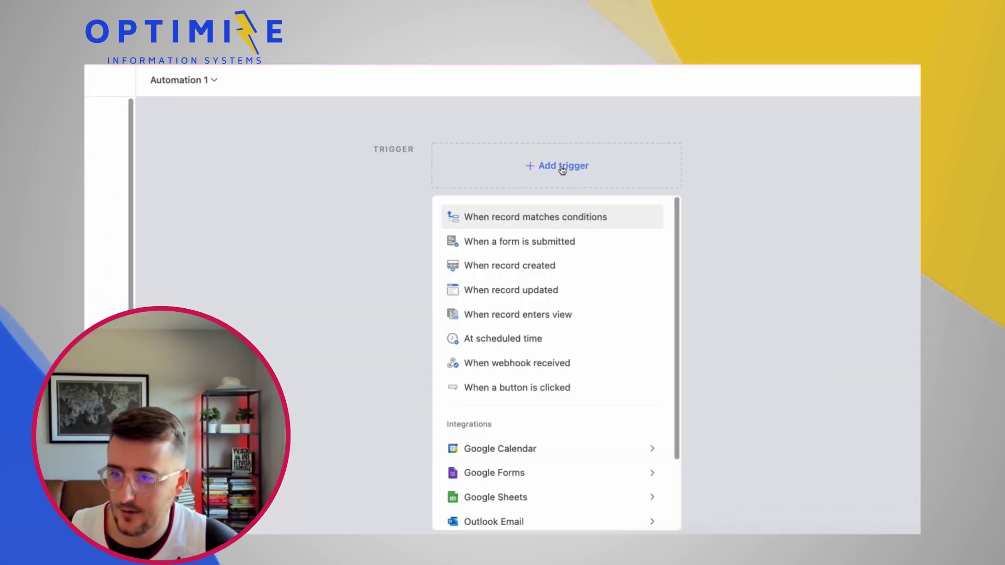
{"action": "left_click", "coordinate": [589, 217]}
Rename the automation as LOW Hours Remaining Notification.
{"action": "left_click", "coordinate": [223, 77]}
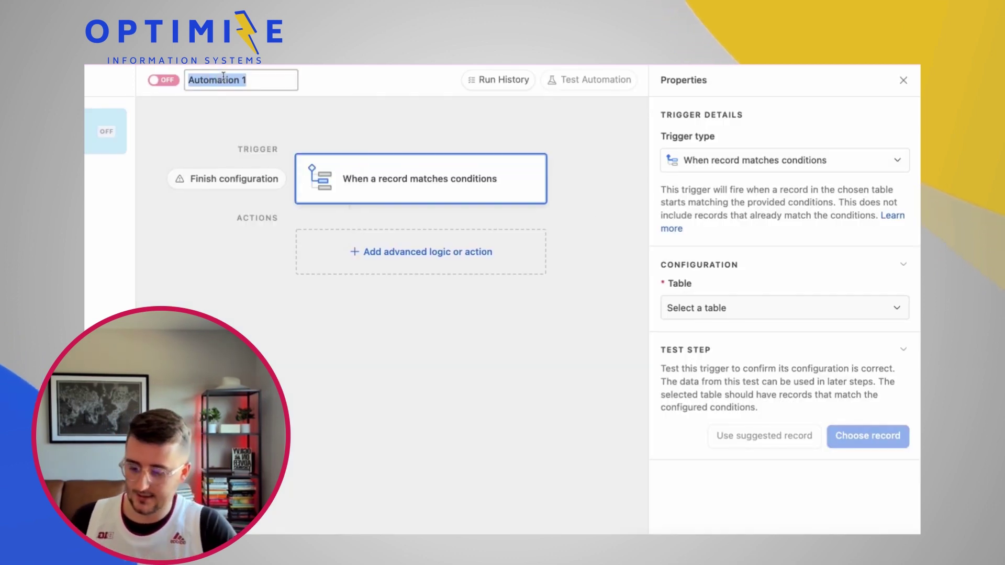
{"action": "type", "text": "Hours Remaining"}
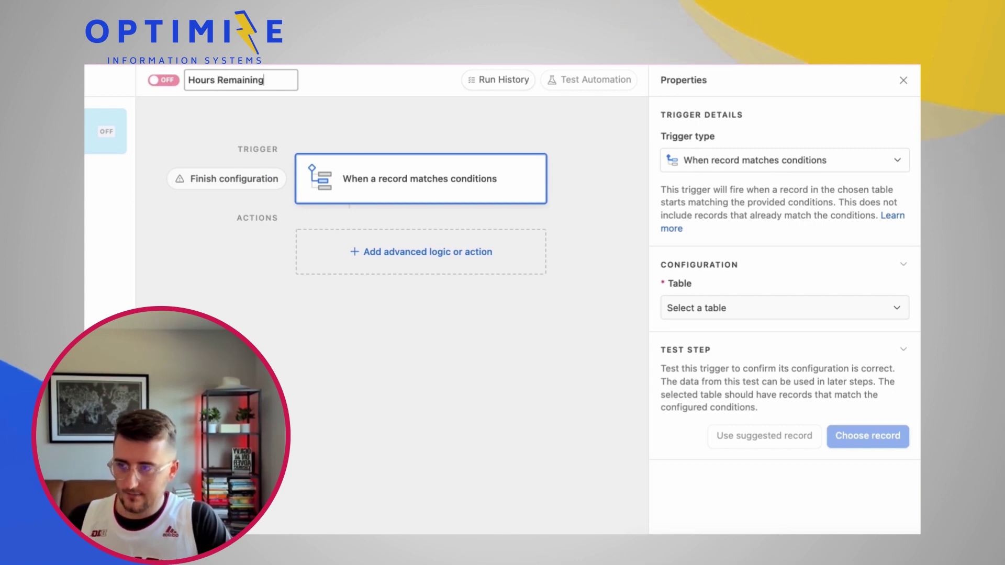
{"action": "type", "text": " Notification"}
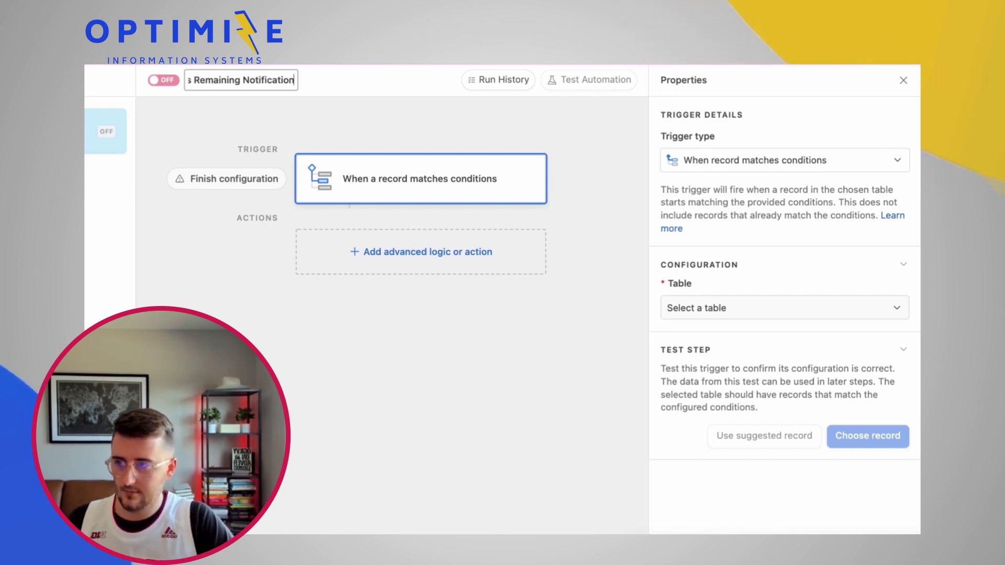
{"action": "key", "text": "Return"}
{"action": "type", "text": "LOW"}
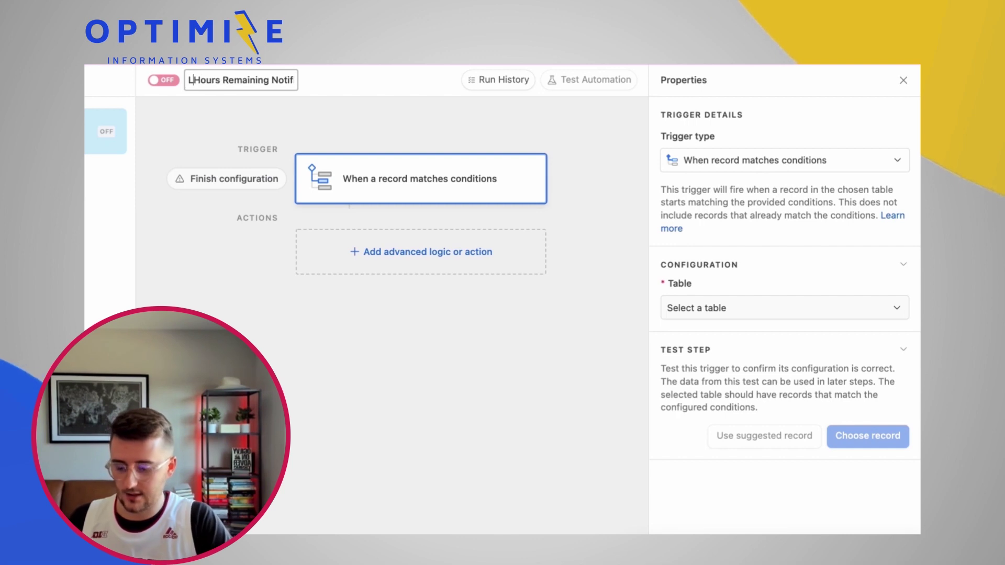
{"action": "key", "text": "Return"}
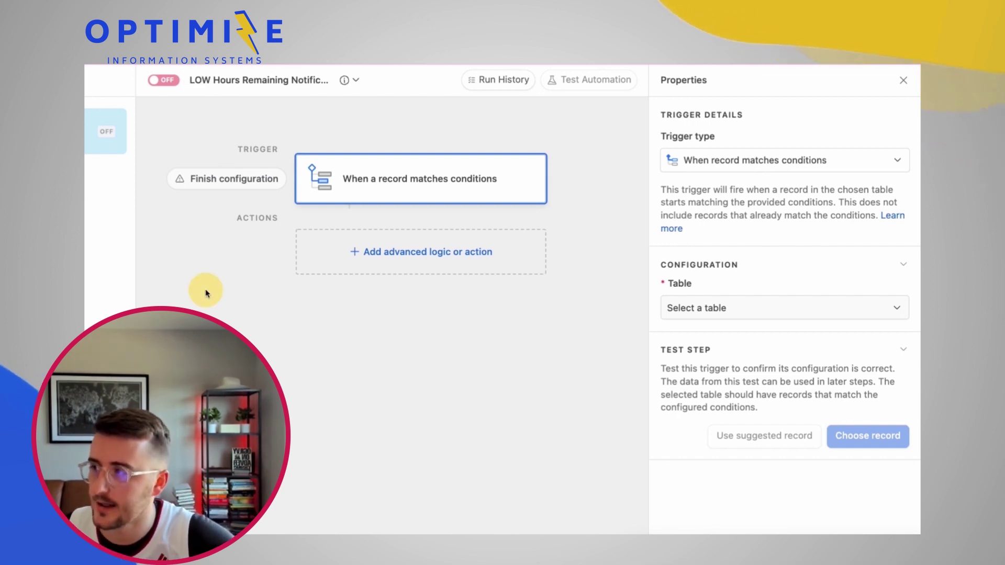
Set the trigger's table to Companies and base its condition on the Hours Remaining field.
{"action": "left_click", "coordinate": [696, 308]}
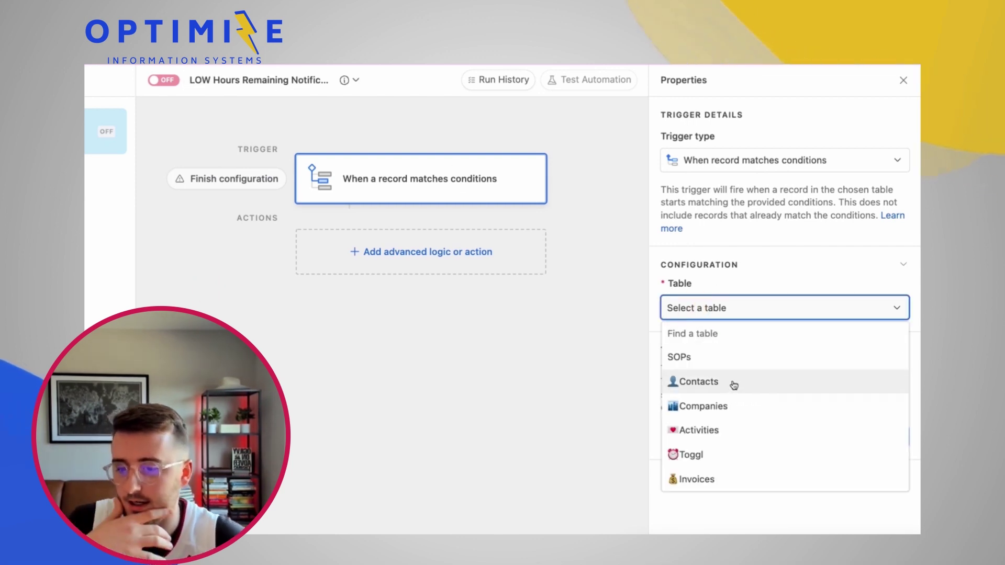
{"action": "left_click", "coordinate": [738, 408]}
{"action": "left_click", "coordinate": [708, 365]}
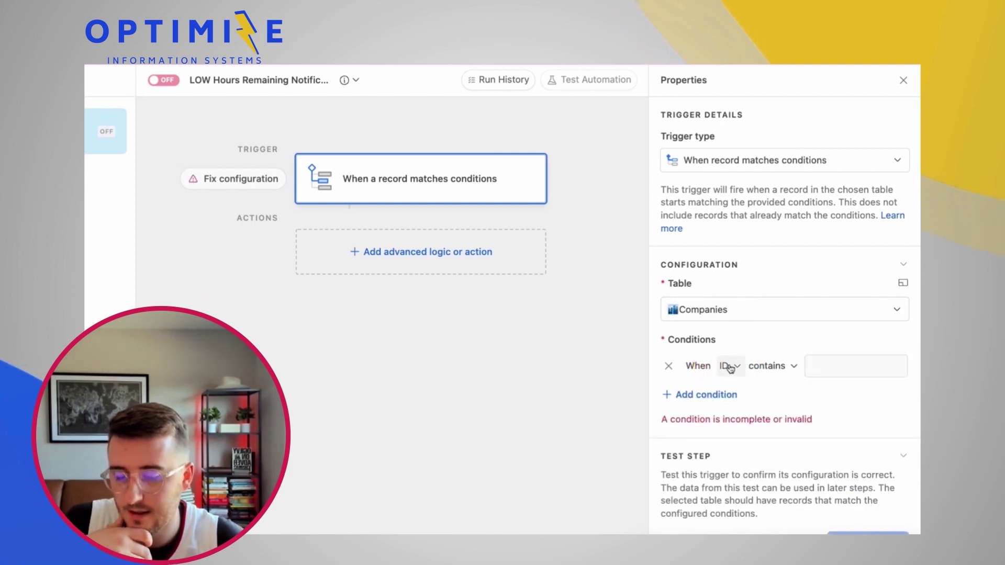
{"action": "left_click", "coordinate": [727, 366]}
{"action": "scroll", "coordinate": [771, 322], "scroll_direction": "down", "scroll_amount": 10}
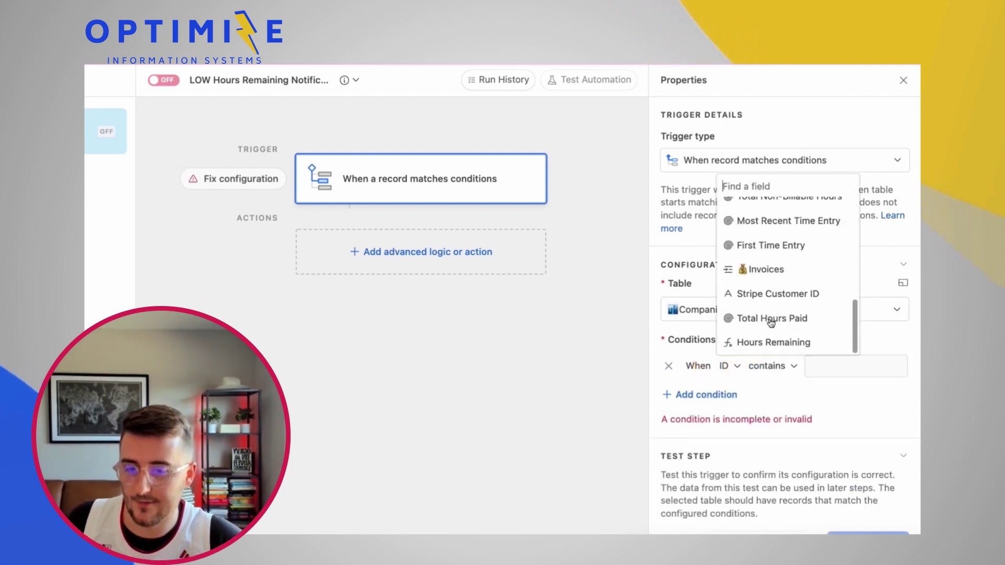
{"action": "left_click", "coordinate": [785, 343]}
Complete the trigger condition as Hours Remaining ≤ 1 and review the trigger's test result.
{"action": "left_click", "coordinate": [824, 369]}
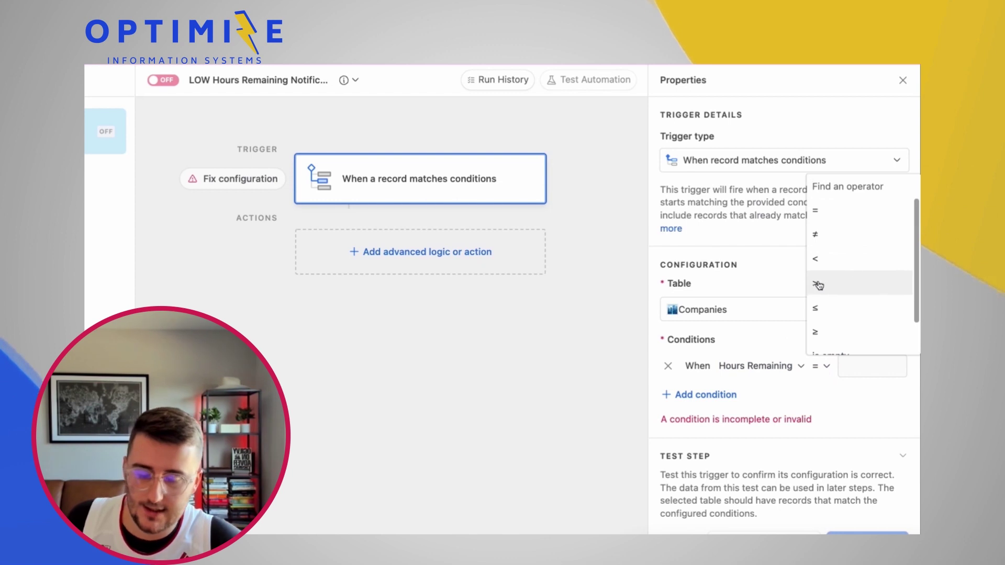
{"action": "left_click", "coordinate": [831, 313]}
{"action": "left_click", "coordinate": [862, 367]}
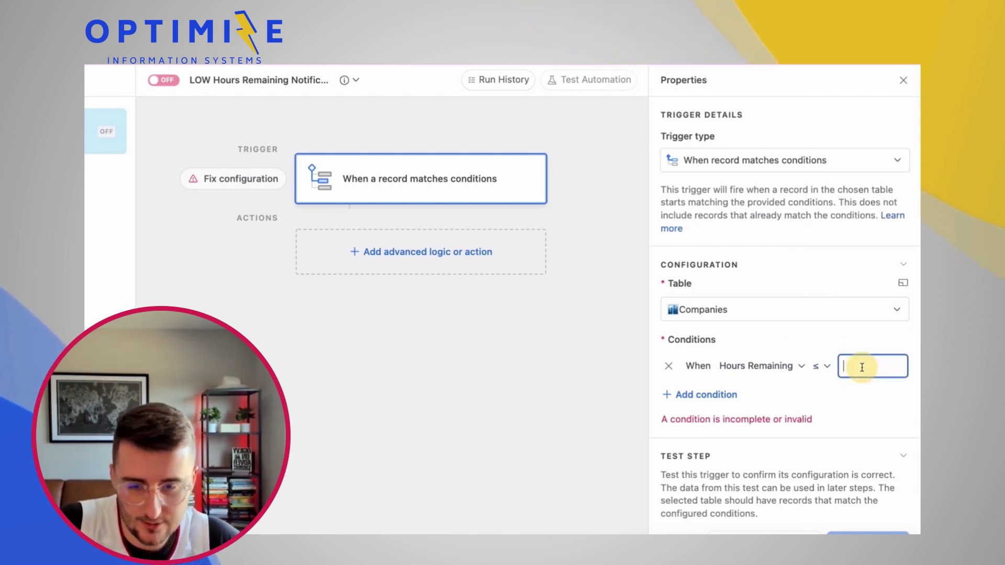
{"action": "type", "text": "1"}
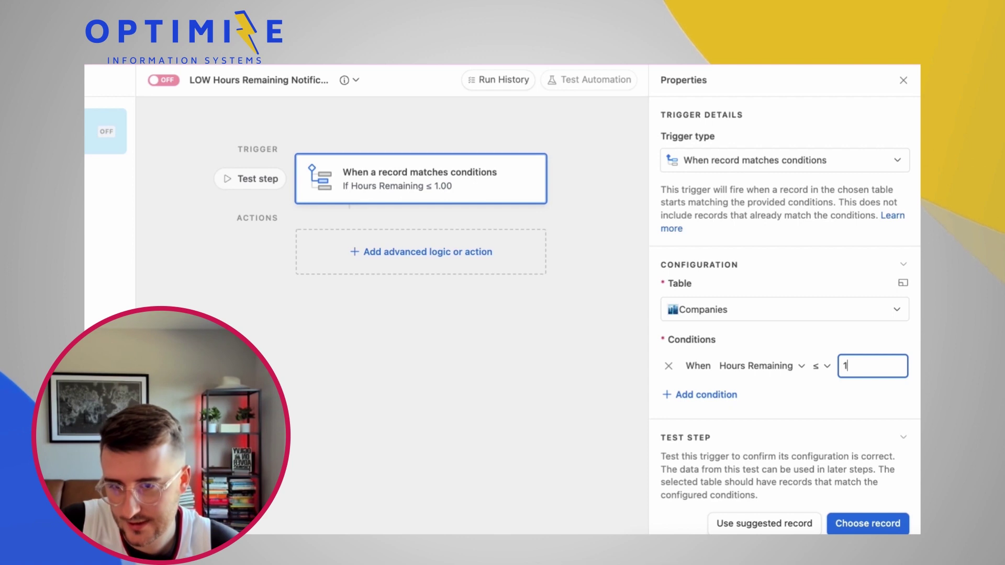
{"action": "key", "text": "Return"}
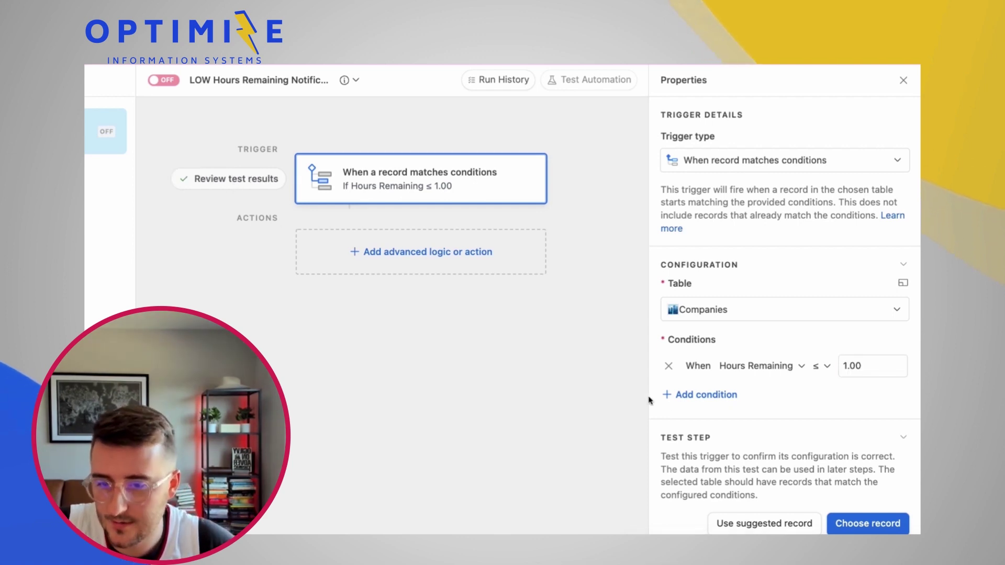
{"action": "scroll", "coordinate": [681, 419], "scroll_direction": "down", "scroll_amount": 6}
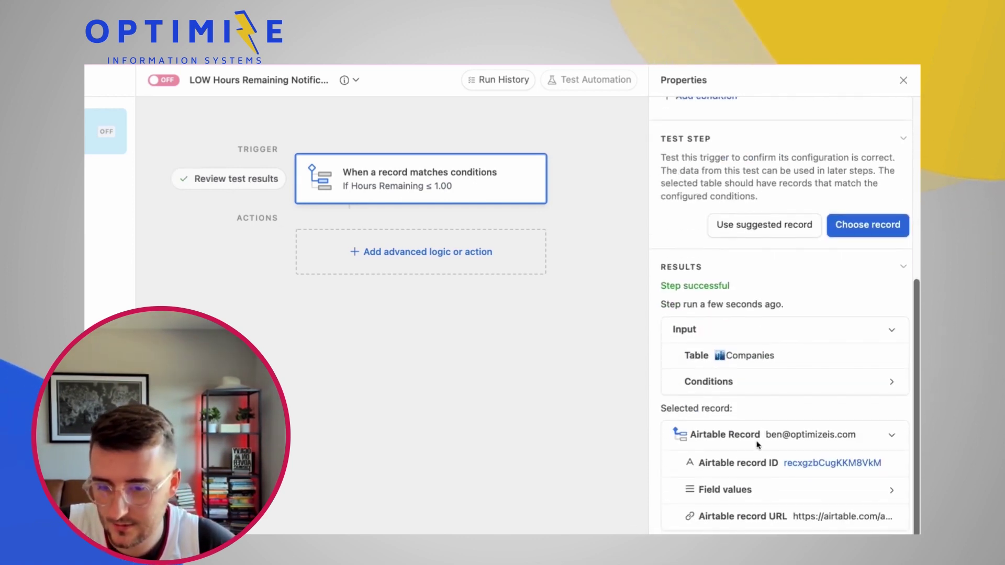
Add a Slack "Send message" action after the trigger.
{"action": "left_click", "coordinate": [419, 251]}
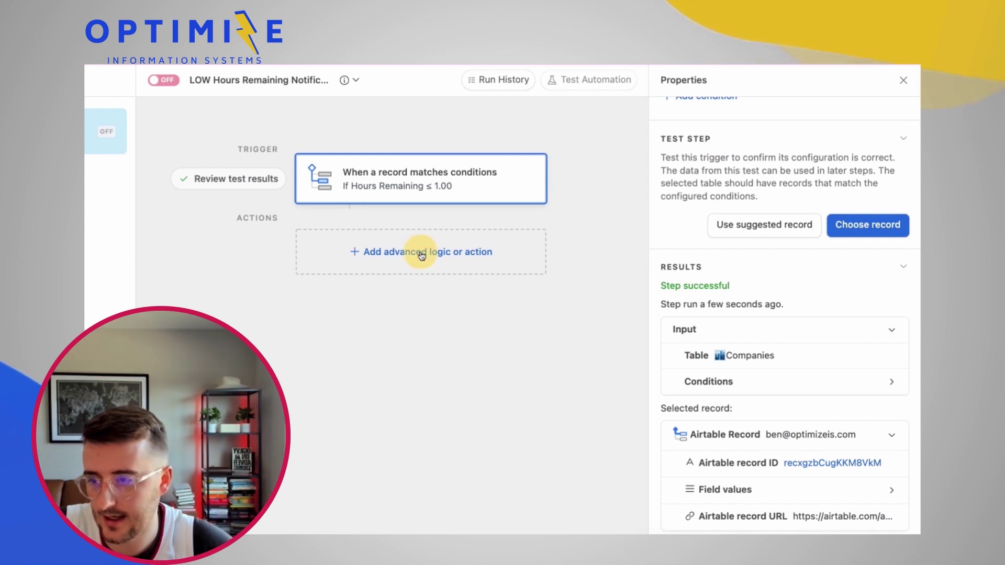
{"action": "scroll", "coordinate": [406, 472], "scroll_direction": "down", "scroll_amount": 3}
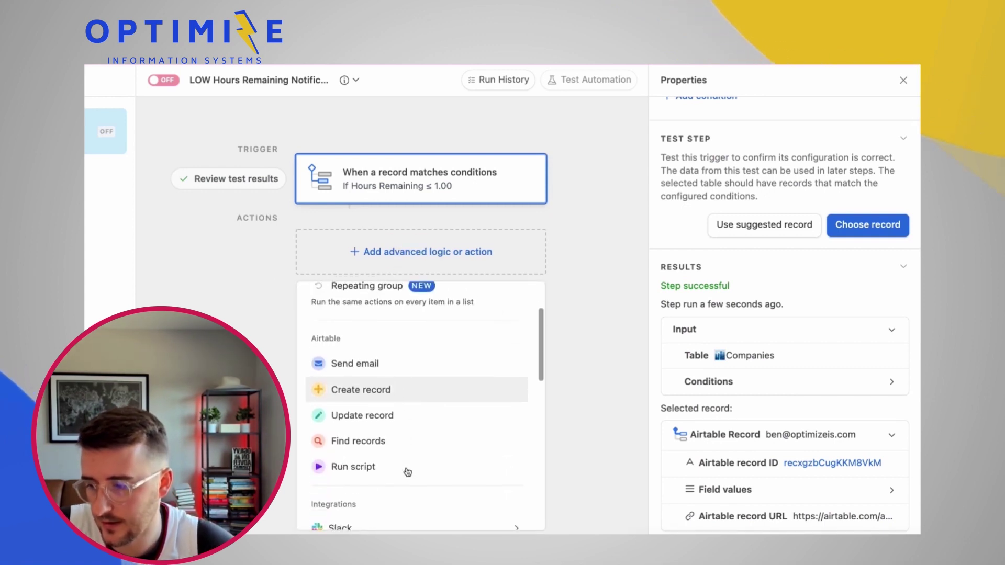
{"action": "mouse_move", "coordinate": [374, 459]}
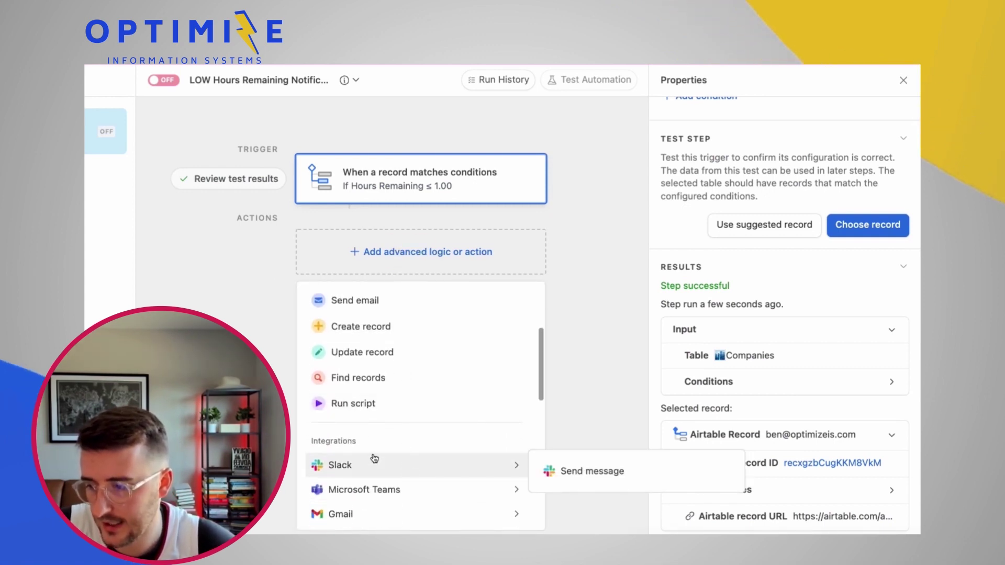
{"action": "left_click", "coordinate": [575, 476]}
{"action": "scroll", "coordinate": [715, 203], "scroll_direction": "up", "scroll_amount": 2}
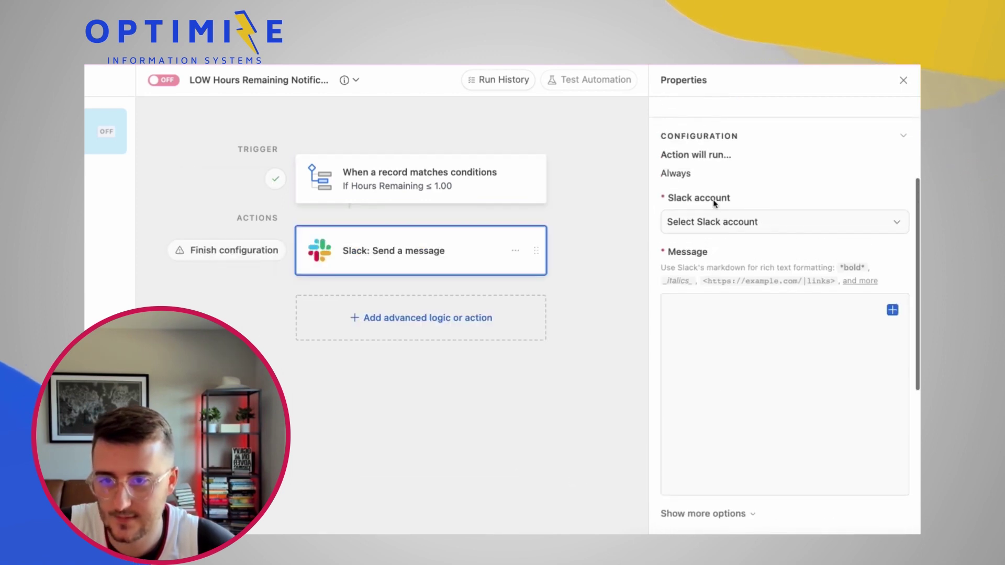
{"action": "left_click", "coordinate": [856, 315]}
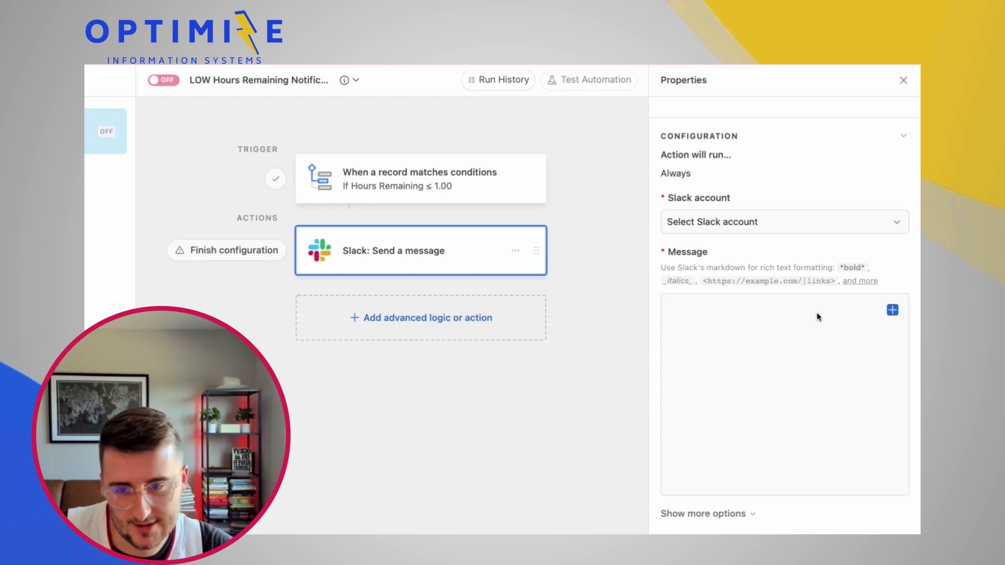
{"action": "left_click", "coordinate": [742, 325]}
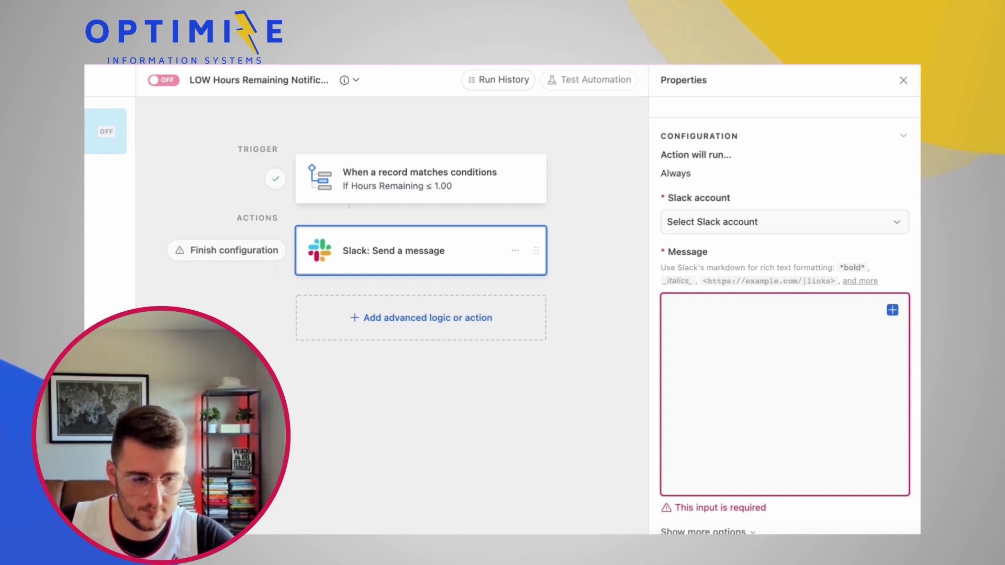
{"action": "left_click", "coordinate": [712, 420]}
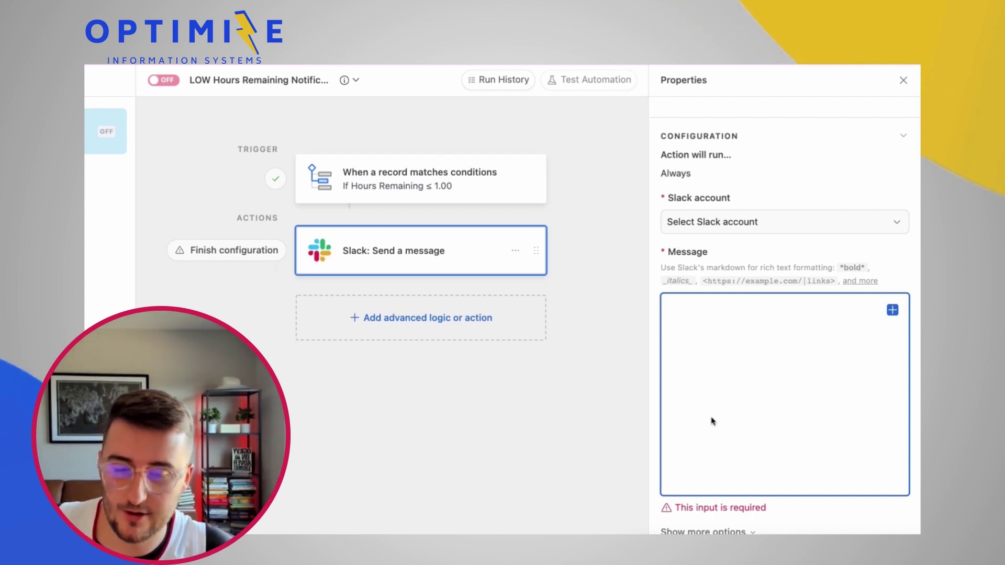
{"action": "type", "text": "@channel Client has fallen below 1 hour of Hours Remaining that are not paid. Please alert them or take note that their contract is set to expire soon. Current Hours Remaining: 0.25"}
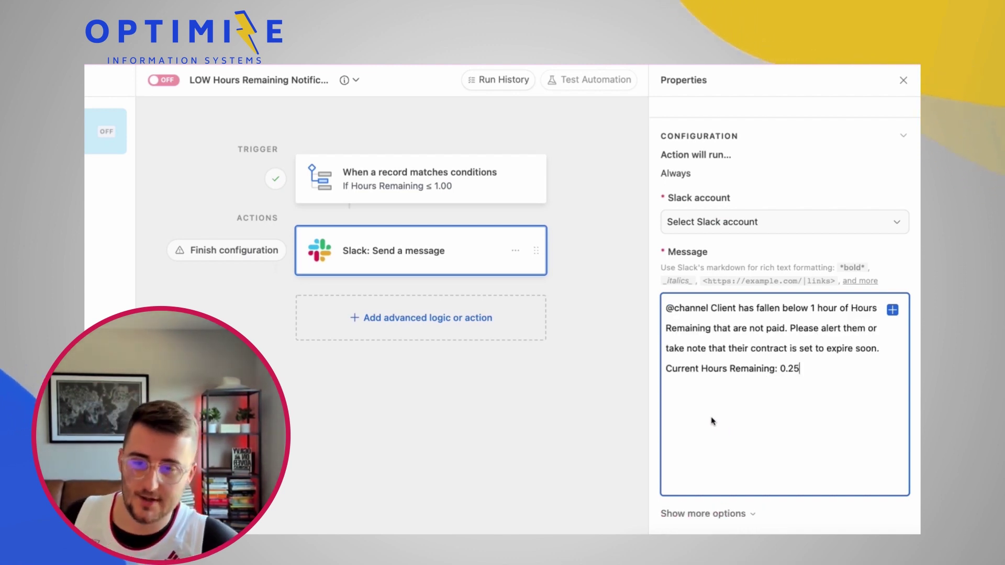
Insert the triggering record's Name field in parentheses after the word "Client" in the Slack message.
{"action": "left_click", "coordinate": [736, 310]}
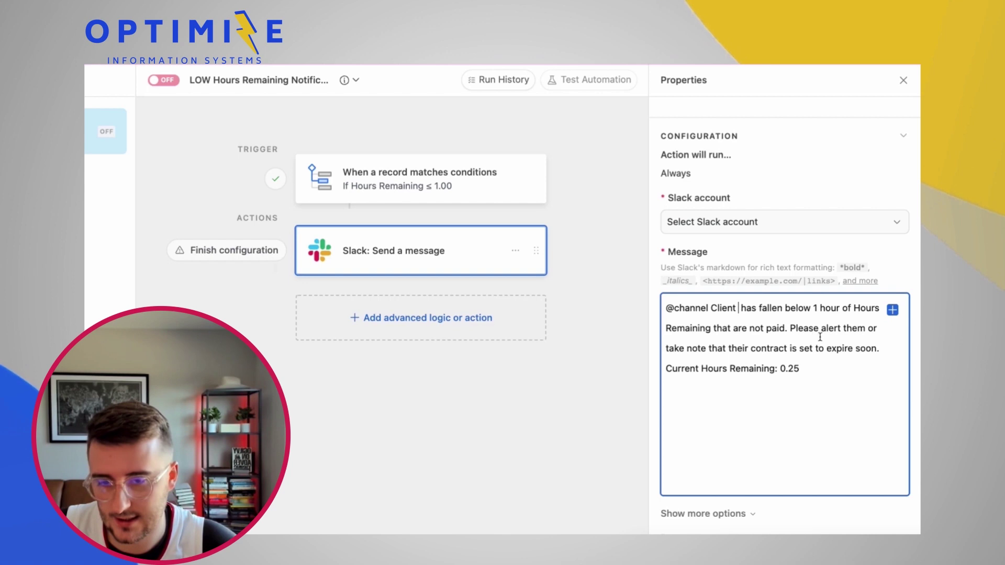
{"action": "left_click", "coordinate": [893, 310]}
{"action": "scroll", "coordinate": [754, 451], "scroll_direction": "down", "scroll_amount": 3}
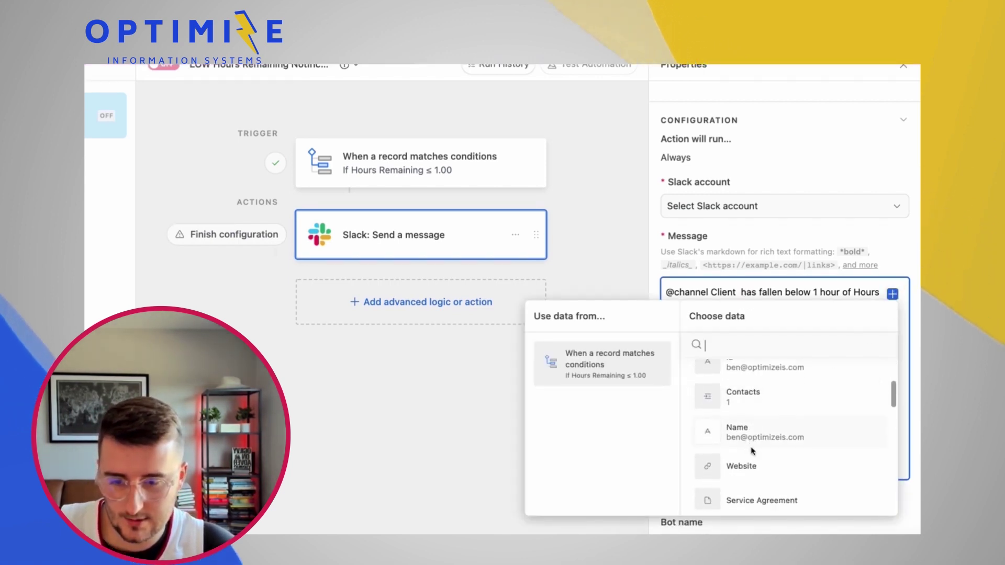
{"action": "left_click", "coordinate": [742, 437]}
{"action": "type", "text": ")"}
{"action": "key", "text": "Left"}
{"action": "key", "text": "Left"}
{"action": "type", "text": "("}
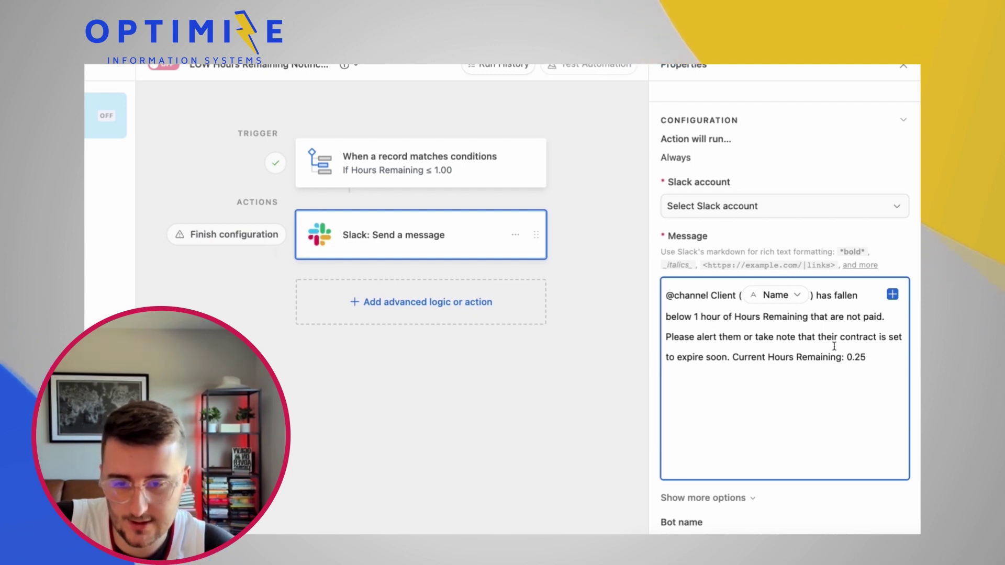
Replace the 0.25 at the end of the Slack message with the record's Hours Remaining field.
{"action": "left_click_drag", "start_coordinate": [847, 357], "coordinate": [873, 358]}
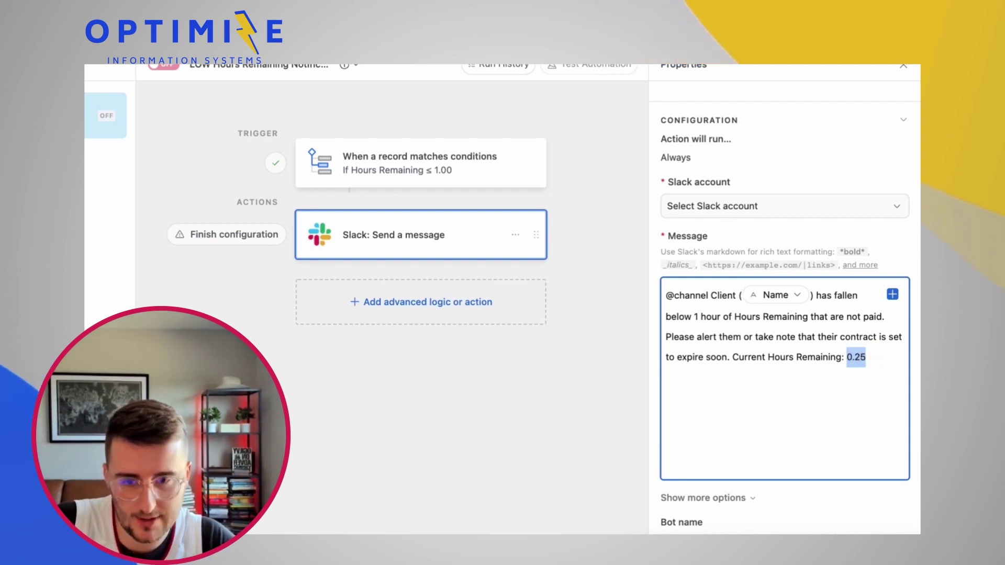
{"action": "key", "text": "BackSpace"}
{"action": "left_click", "coordinate": [893, 296]}
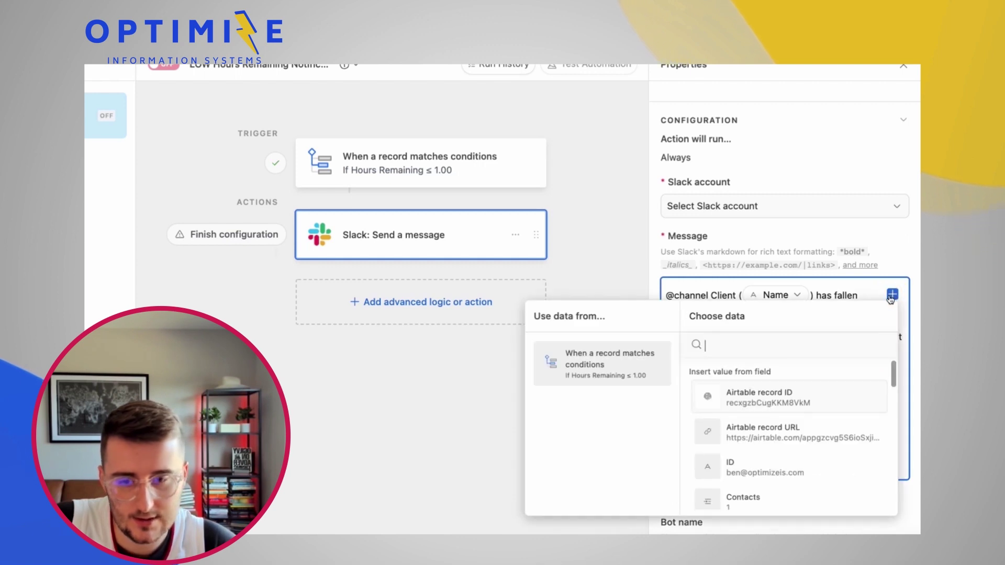
{"action": "scroll", "coordinate": [835, 377], "scroll_direction": "down", "scroll_amount": 5}
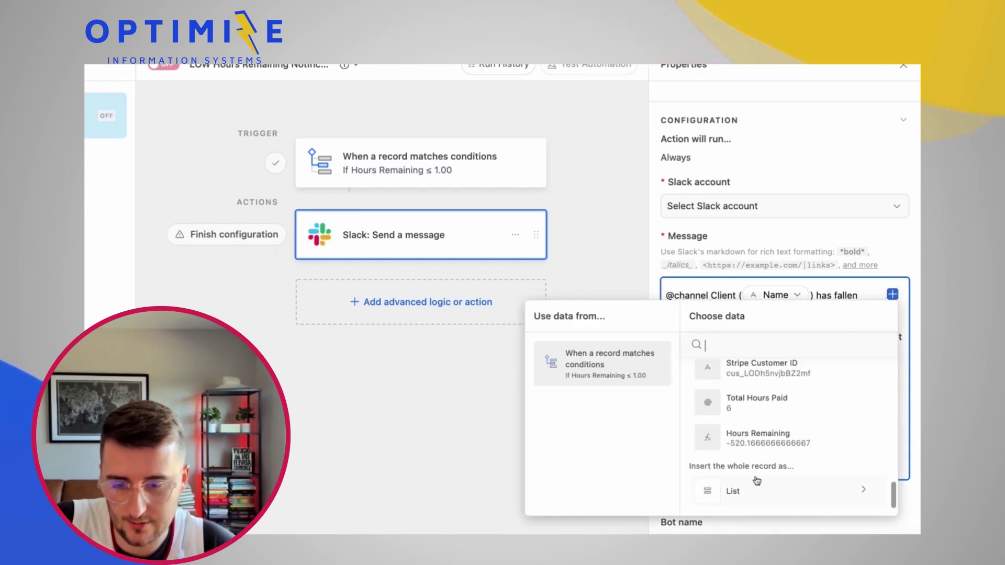
{"action": "left_click", "coordinate": [743, 450]}
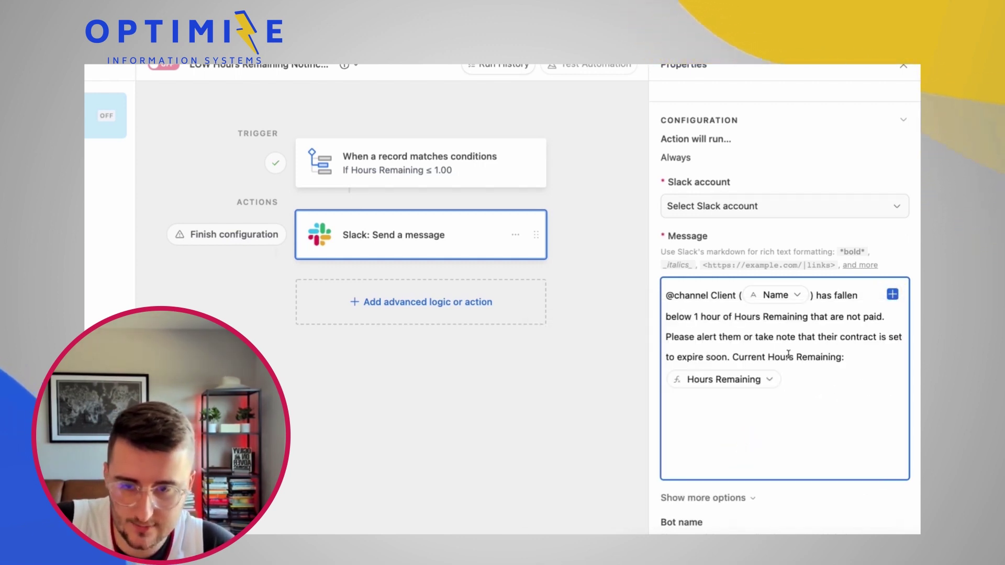
Set the Slack action's account to Optimize IS Team and its channel to 3-service-delivery.
{"action": "scroll", "coordinate": [788, 355], "scroll_direction": "up", "scroll_amount": 1}
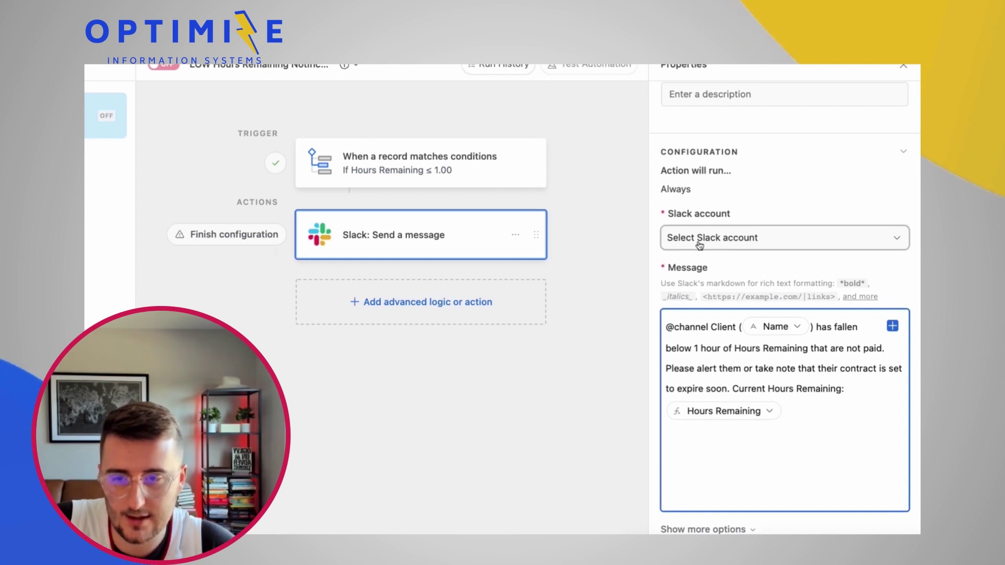
{"action": "left_click", "coordinate": [715, 243]}
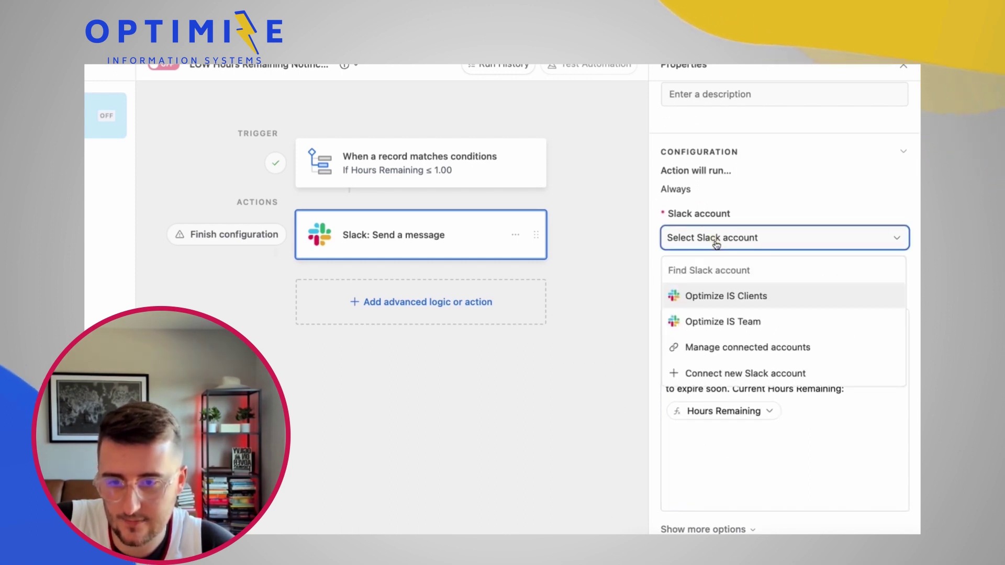
{"action": "left_click", "coordinate": [745, 321]}
{"action": "left_click", "coordinate": [716, 294]}
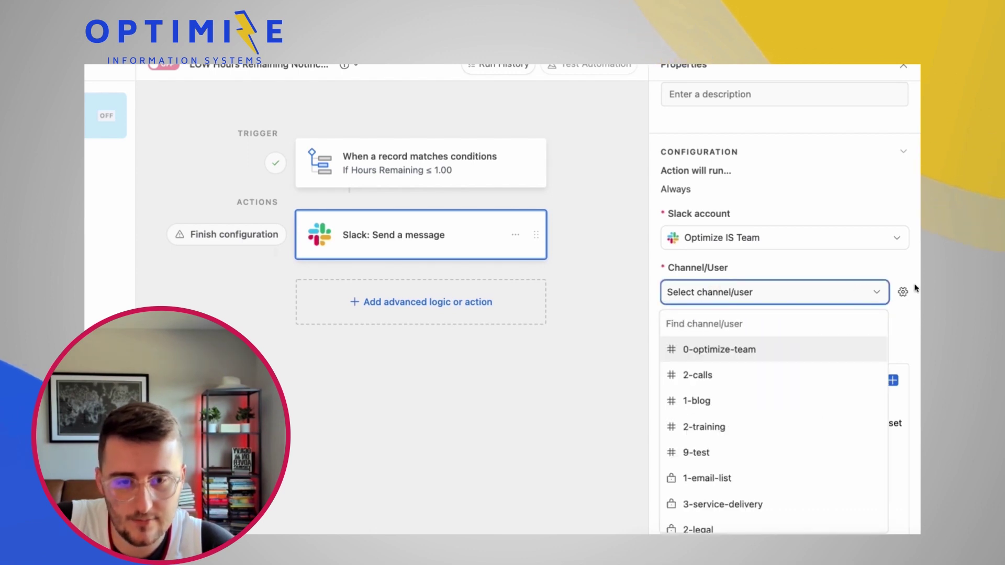
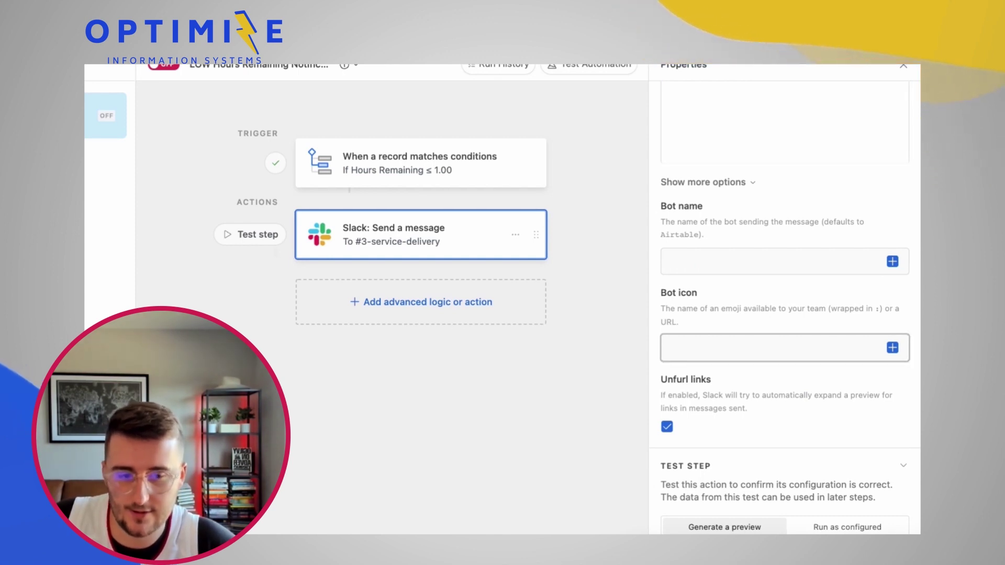
Name the Slack bot "Hourly Tracking" and turn off link unfurling for the message.
{"action": "left_click", "coordinate": [723, 261]}
{"action": "type", "text": "Hoursly "}
{"action": "type", "text": "ly"}
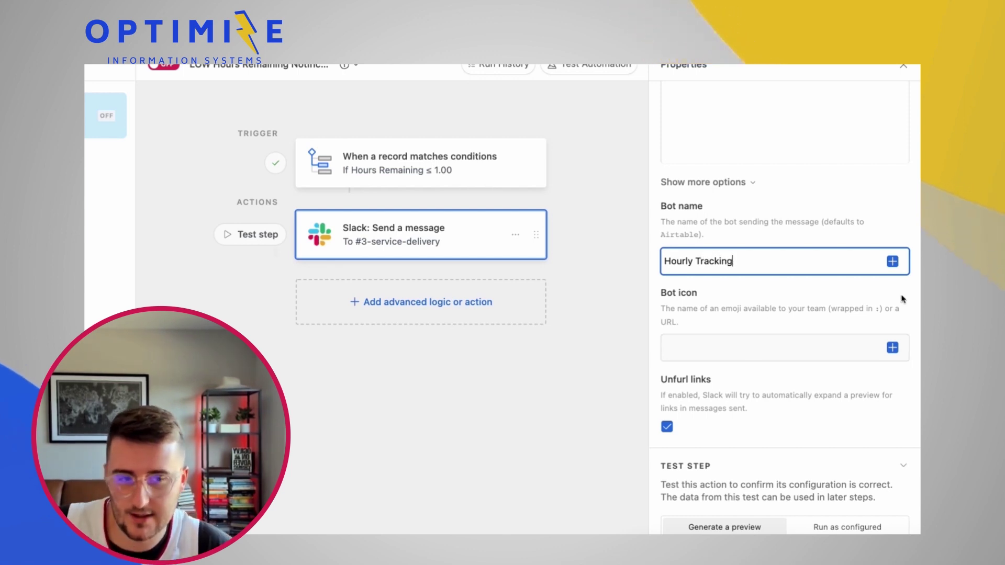
{"action": "key", "text": "Tab"}
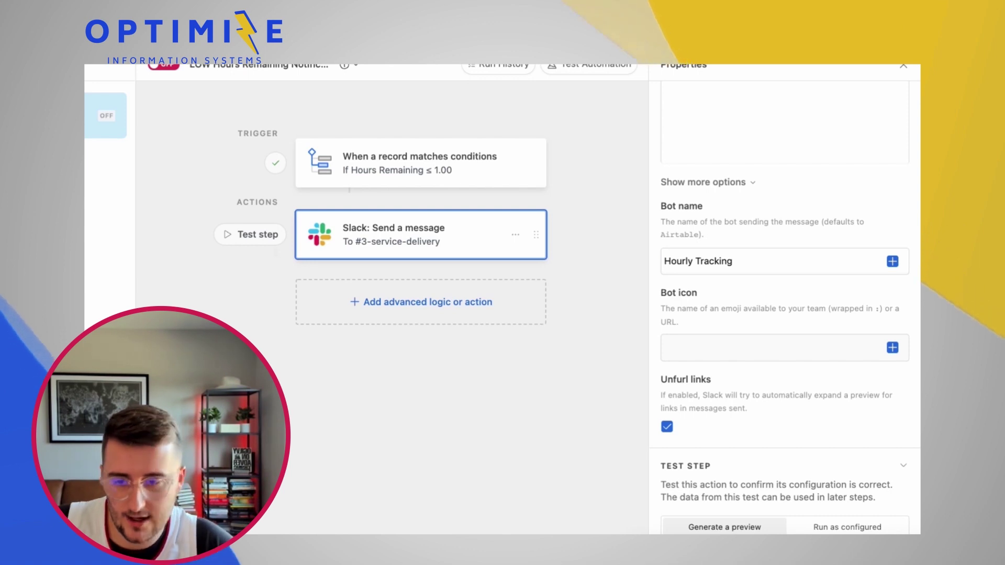
{"action": "left_click", "coordinate": [667, 427]}
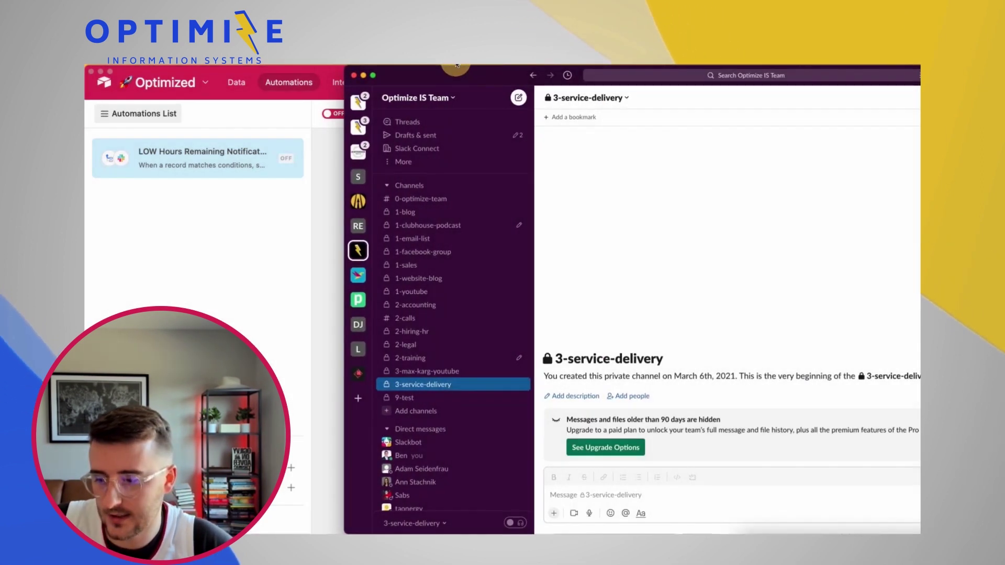
Switch to Slack and browse the emoji suggestions for ":time" in the 3-service-delivery message draft.
{"action": "type", "text": "i"}
{"action": "type", "text": "time"}
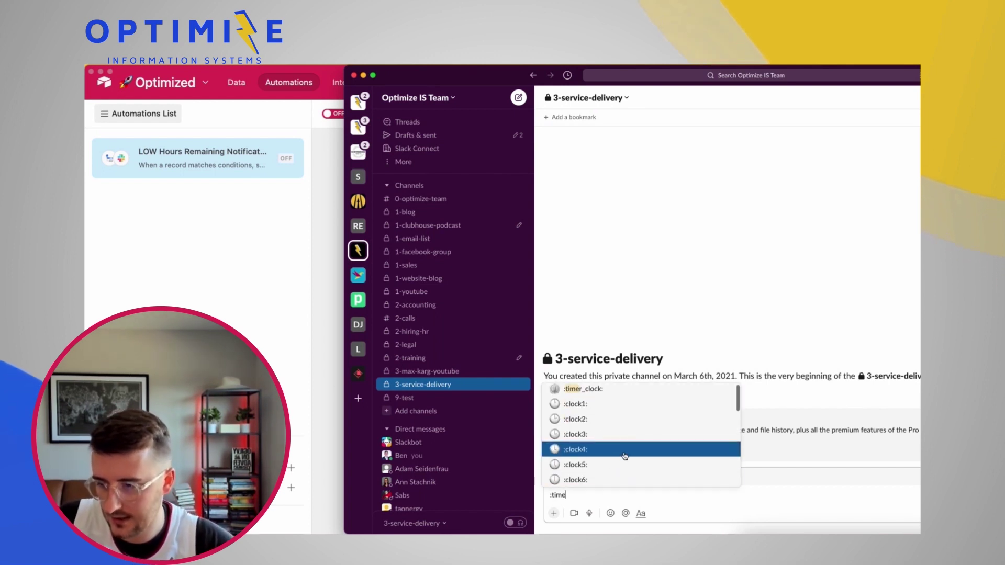
{"action": "scroll", "coordinate": [625, 457], "scroll_direction": "down", "scroll_amount": 10}
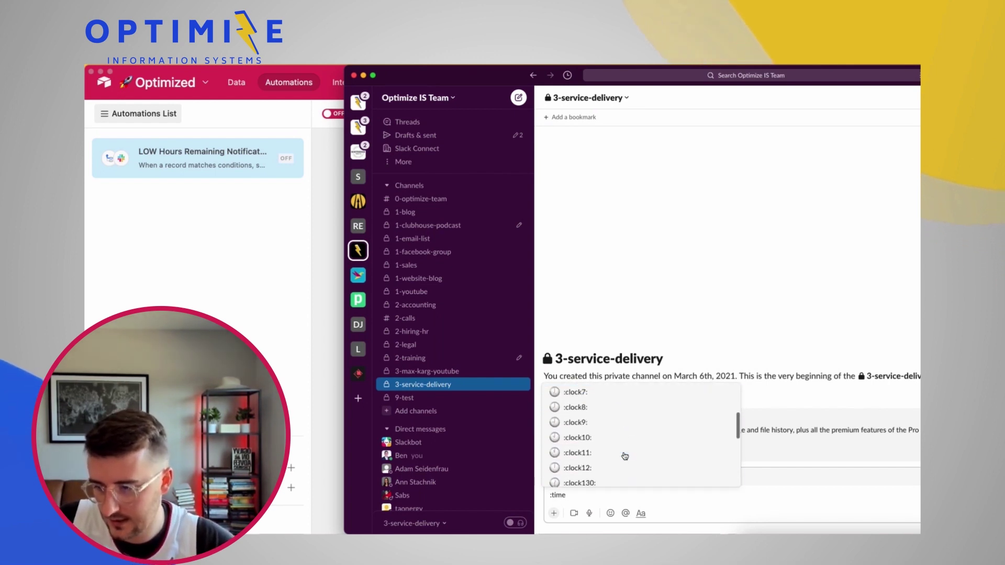
{"action": "key", "text": "BackSpace"}
{"action": "key", "text": "BackSpace"}
{"action": "key", "text": "BackSpace"}
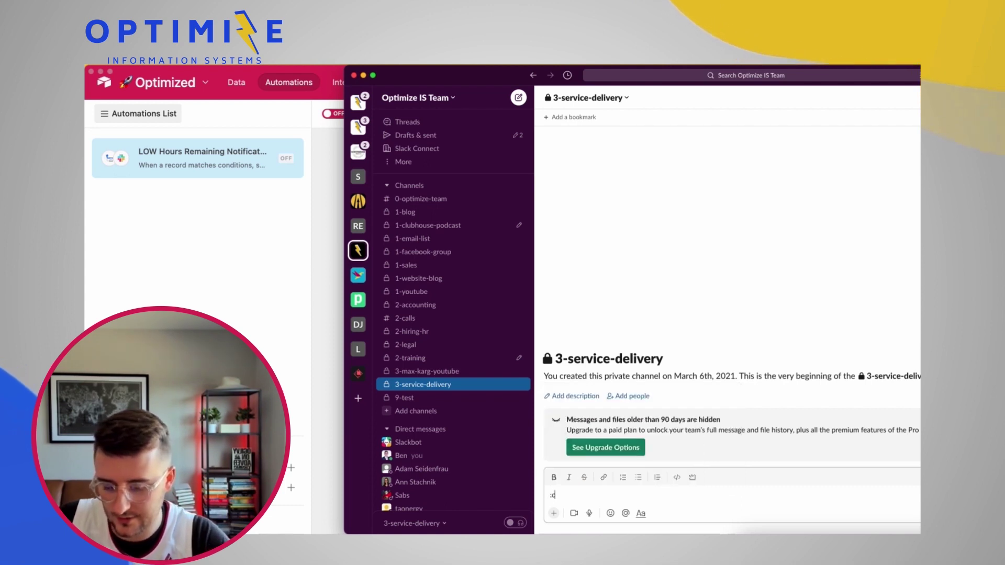
Look up clock emojis in the Slack draft, complete the code as ":alarm_clock" and copy it.
{"action": "type", "text": "clock"}
{"action": "scroll", "coordinate": [683, 457], "scroll_direction": "down", "scroll_amount": 10}
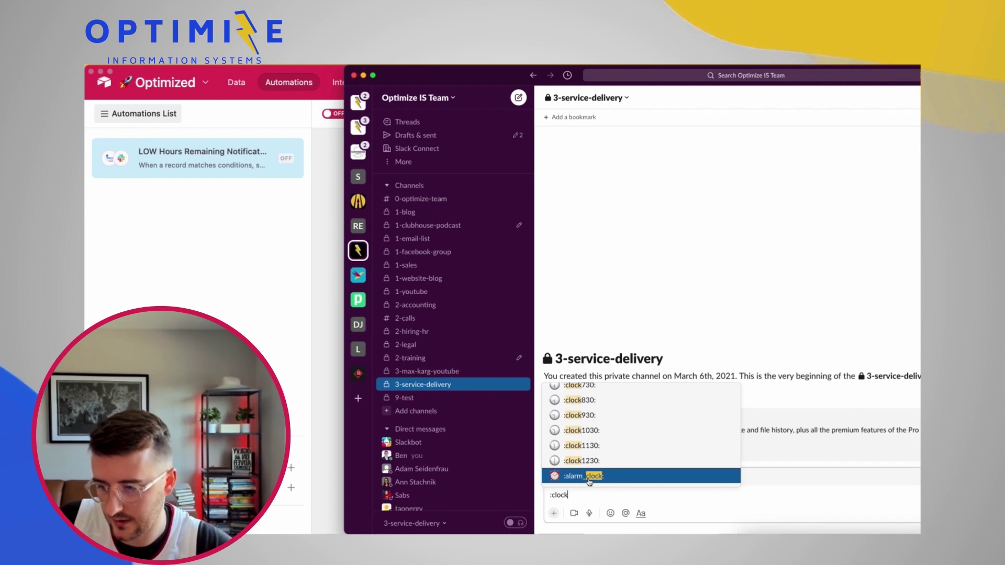
{"action": "key", "text": "Right"}
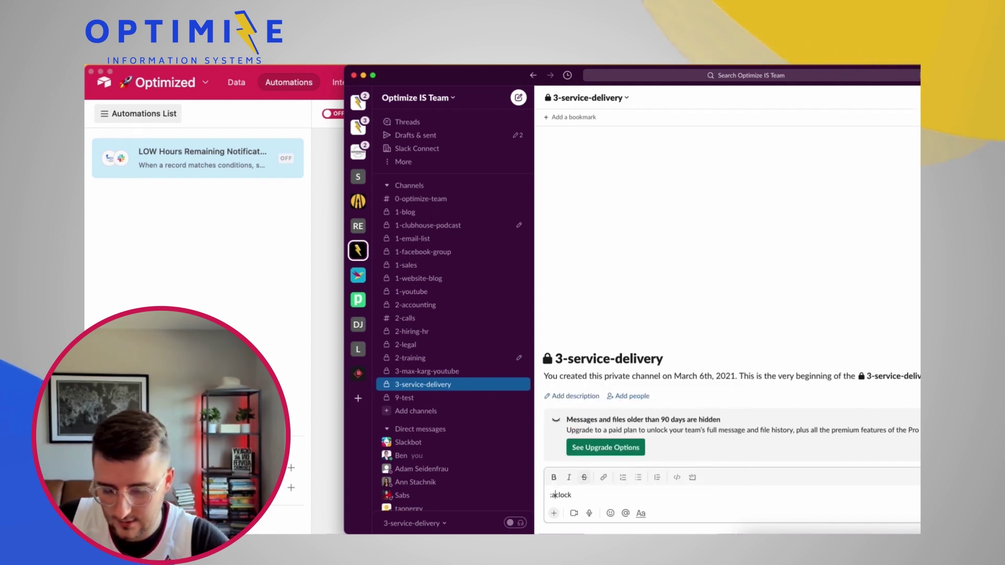
{"action": "type", "text": "alarm_"}
{"action": "key", "text": "super+a"}
{"action": "key", "text": "ctrl+c"}
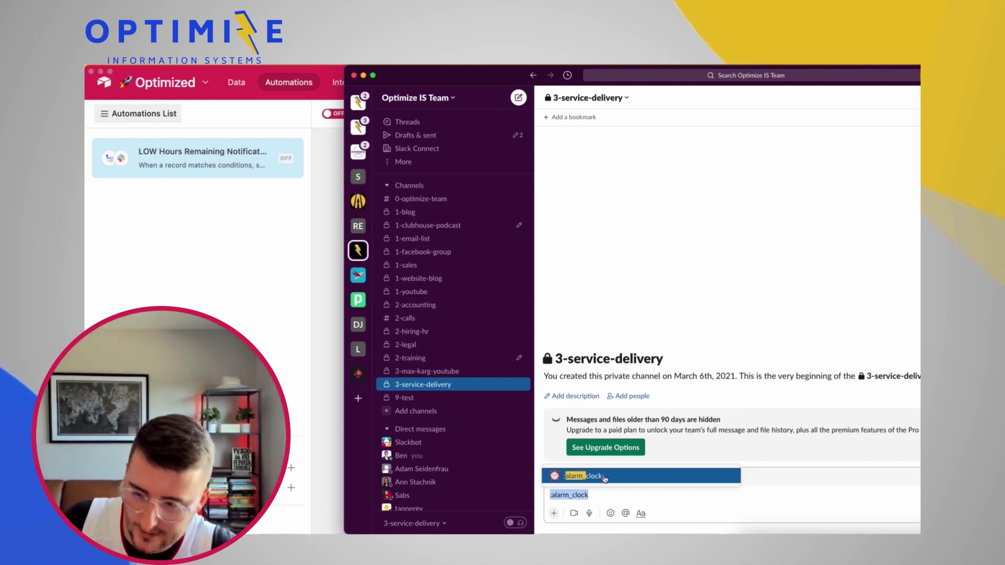
Switch back to Airtable and set the Slack action's bot icon to ":alarm_clock:".
{"action": "key", "text": "super+Tab"}
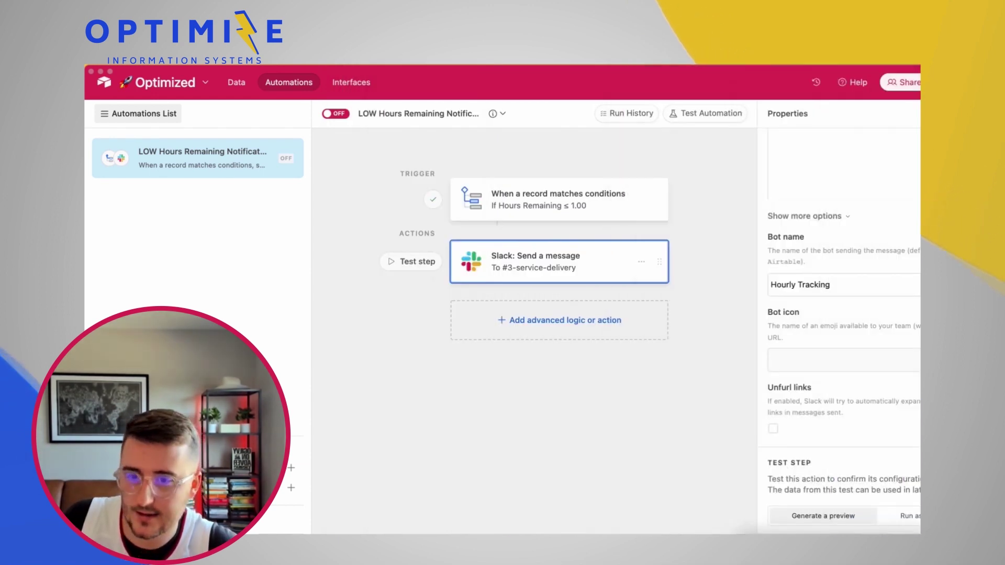
{"action": "left_click", "coordinate": [871, 358]}
{"action": "key", "text": "ctrl+v"}
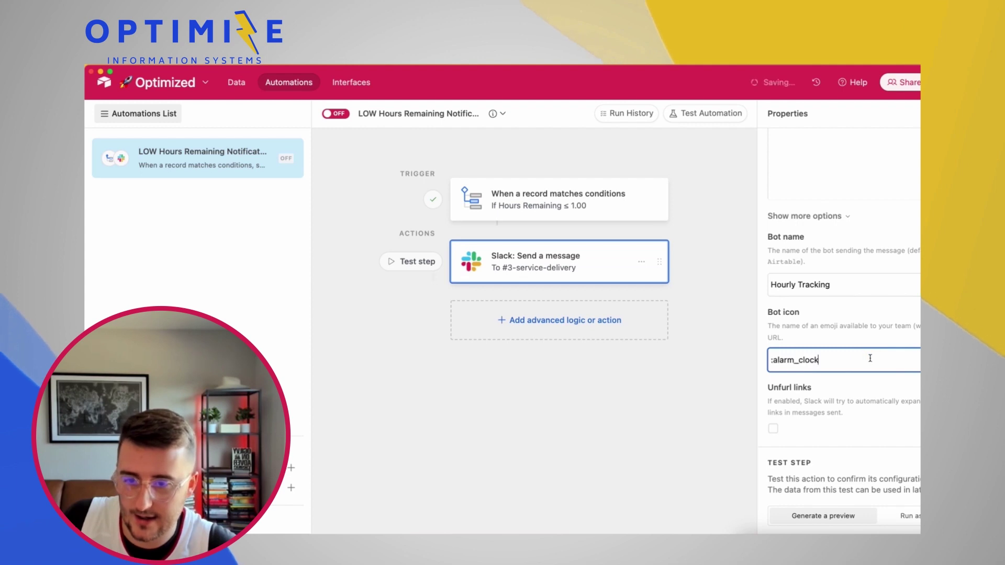
{"action": "type", "text": ":"}
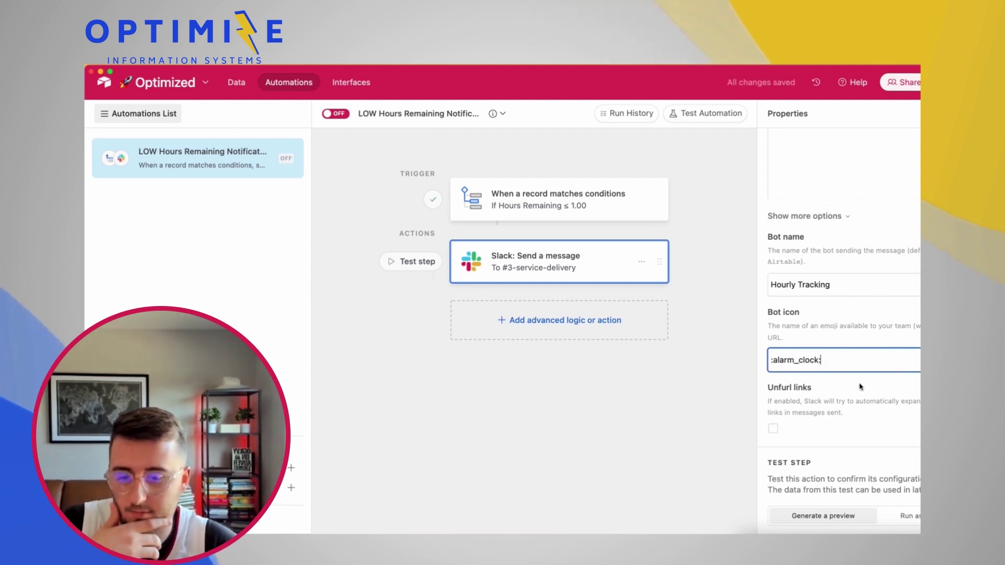
Test the Slack action by running it as configured.
{"action": "scroll", "coordinate": [861, 387], "scroll_direction": "down", "scroll_amount": 1}
{"action": "left_click", "coordinate": [903, 465]}
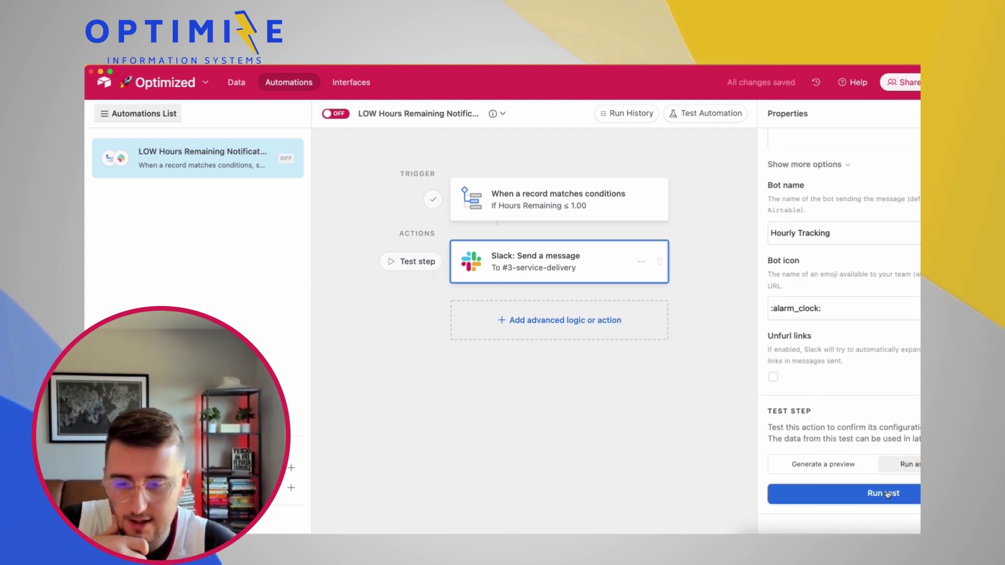
{"action": "left_click", "coordinate": [887, 494]}
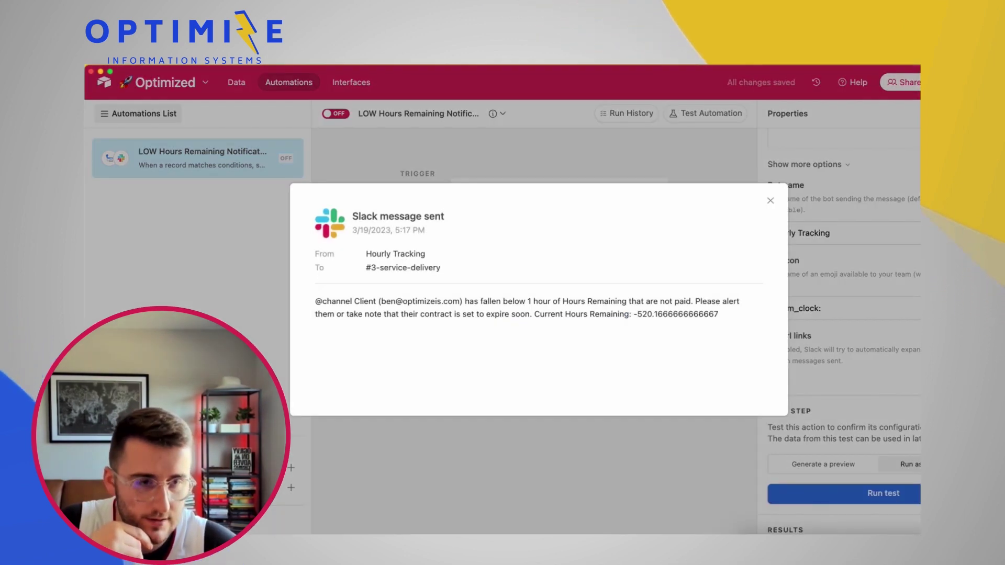
Switch to Slack and check the Hourly Tracking test message in the 3-service-delivery channel.
{"action": "key", "text": "super+Tab"}
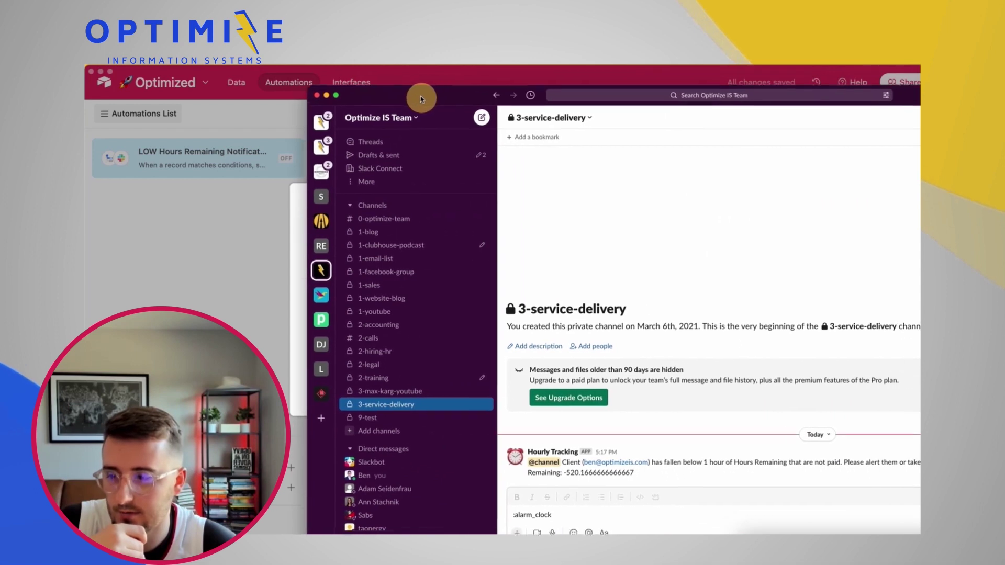
{"action": "left_click_drag", "start_coordinate": [459, 89], "coordinate": [370, 81]}
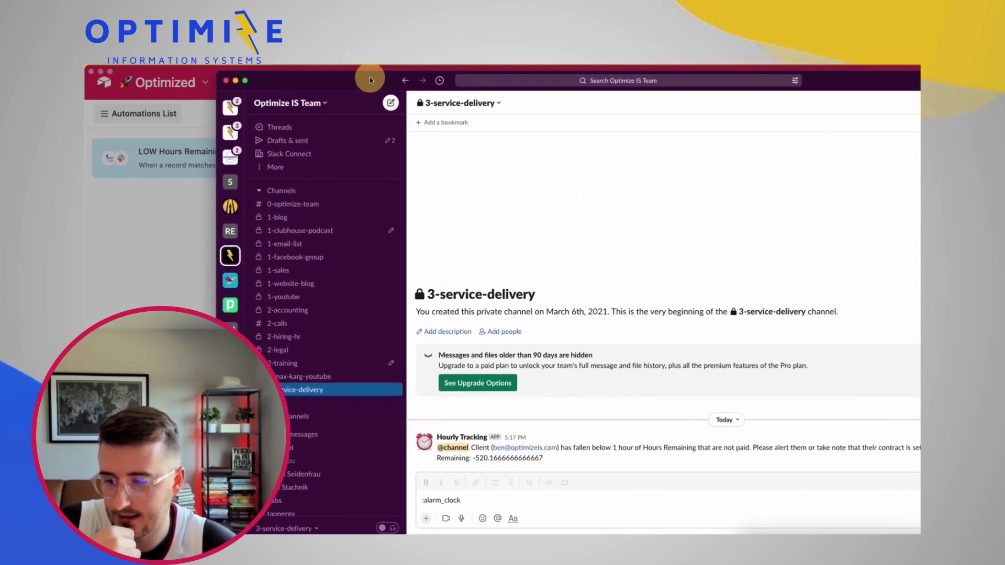
{"action": "left_click_drag", "start_coordinate": [372, 79], "coordinate": [486, 78]}
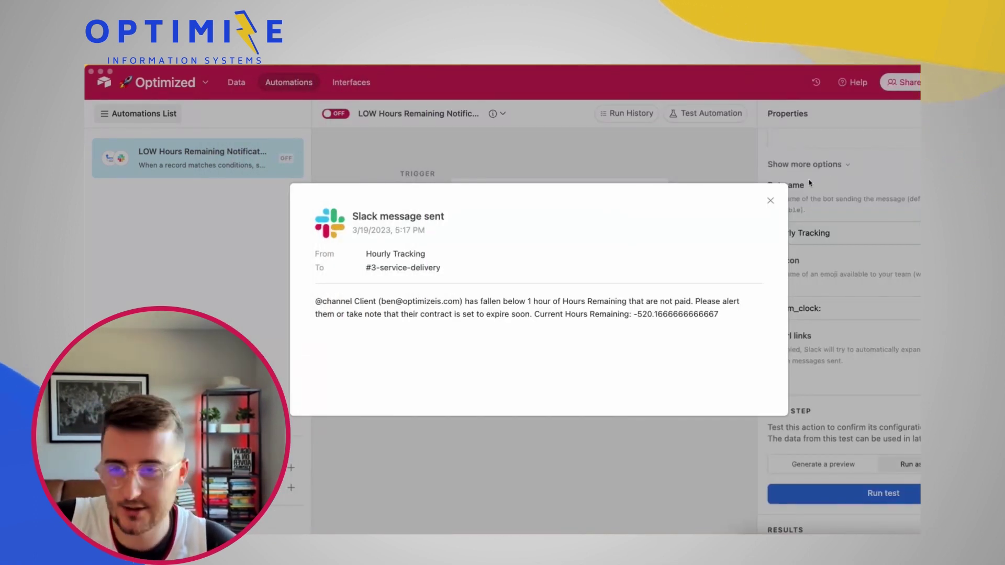
Dismiss the sent-message preview and turn on the LOW Hours Remaining automation.
{"action": "left_click", "coordinate": [770, 201]}
{"action": "left_click", "coordinate": [345, 119]}
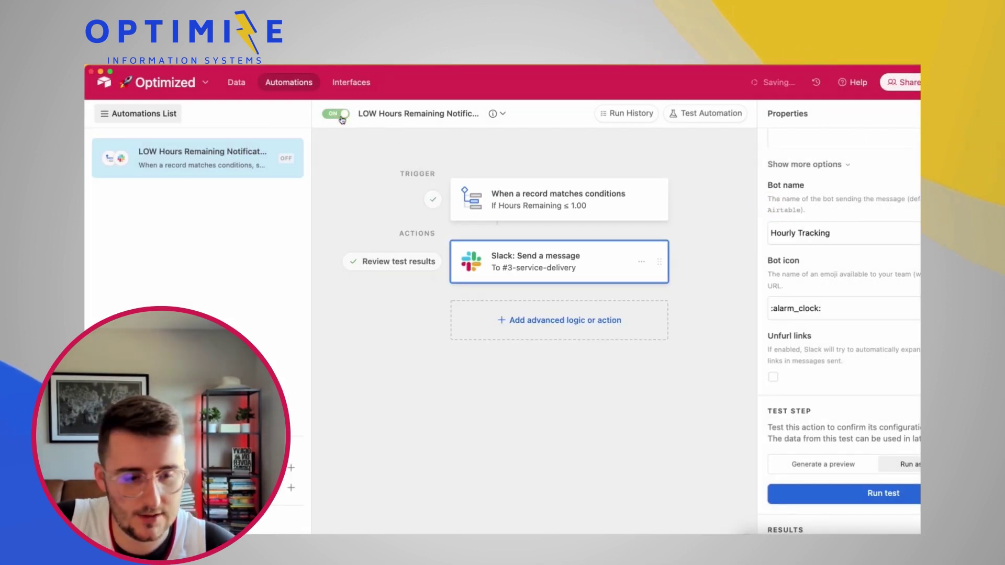
Review the Slack action and the record-matching trigger's settings, and return to the Companies table data.
{"action": "scroll", "coordinate": [909, 427], "scroll_direction": "down", "scroll_amount": 1}
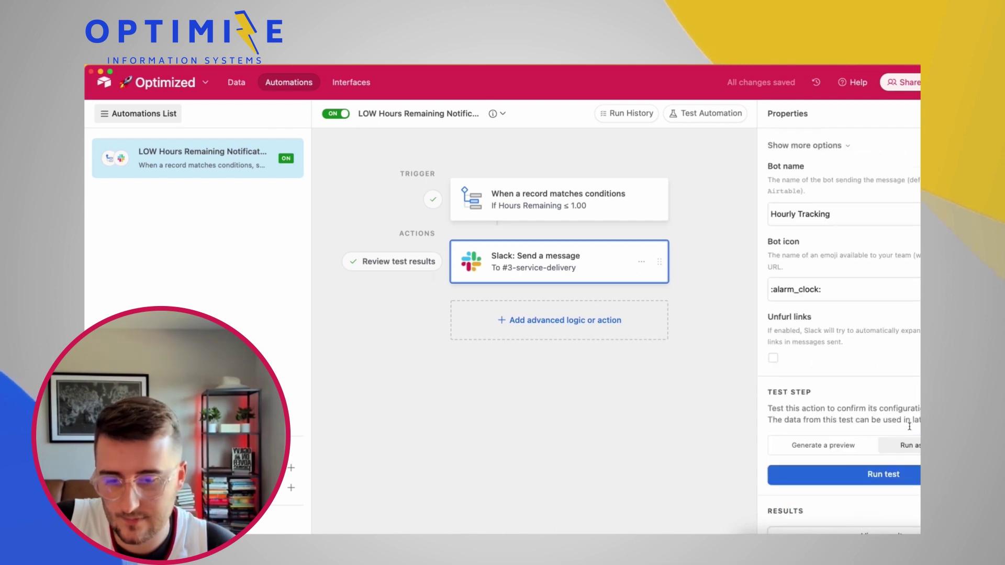
{"action": "scroll", "coordinate": [909, 426], "scroll_direction": "up", "scroll_amount": 5}
{"action": "left_click", "coordinate": [552, 197]}
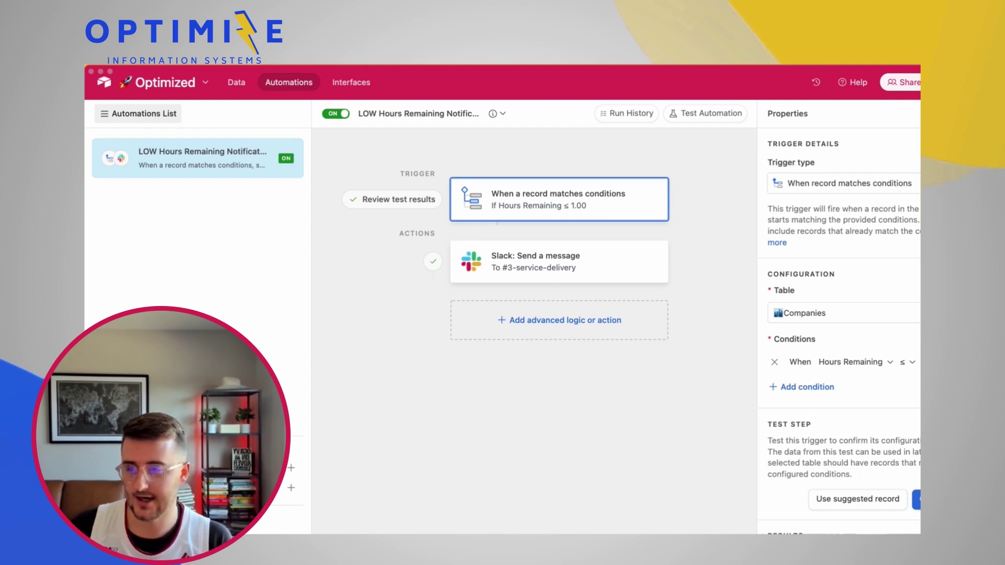
{"action": "left_click", "coordinate": [237, 83]}
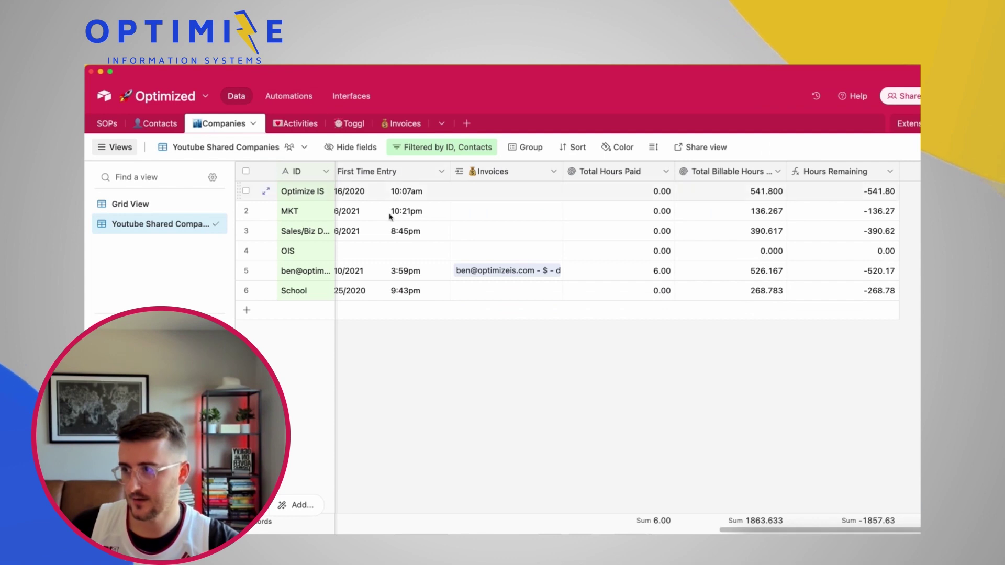